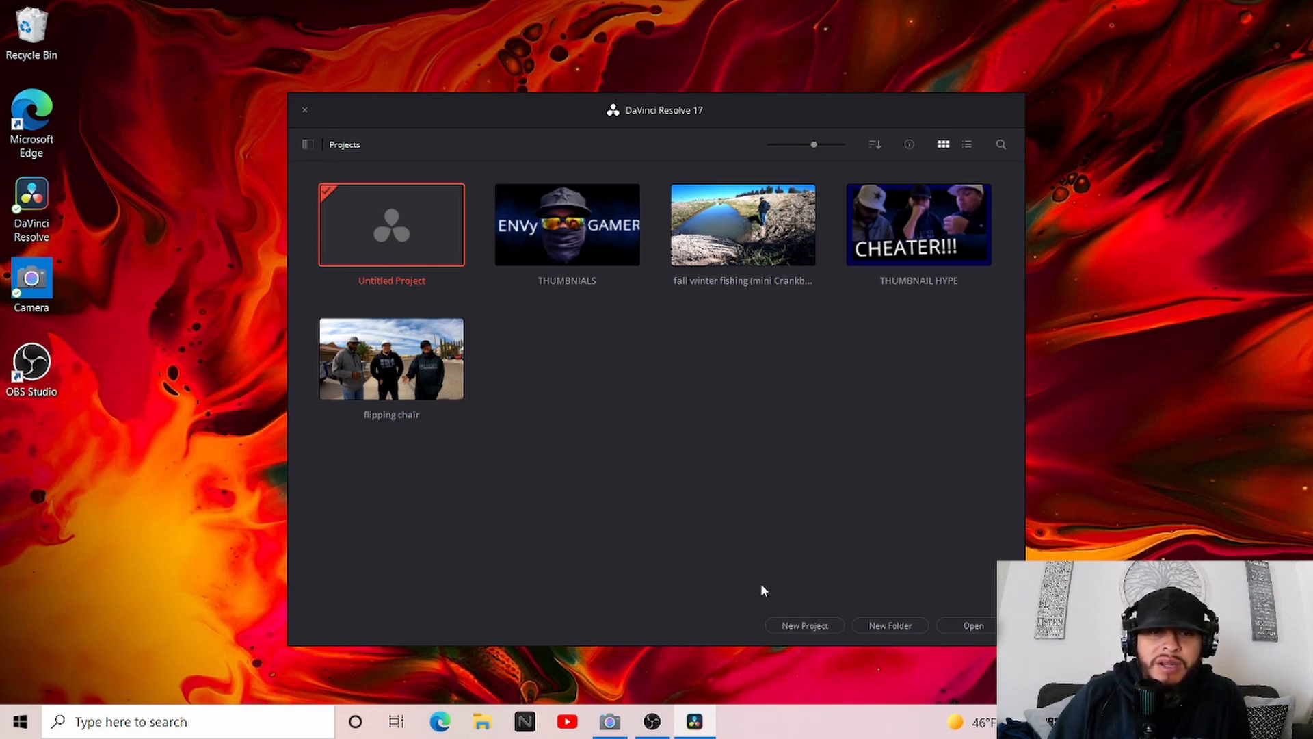
Create a new project named "thumbnail project" and accept the offered software update download
click(796, 624)
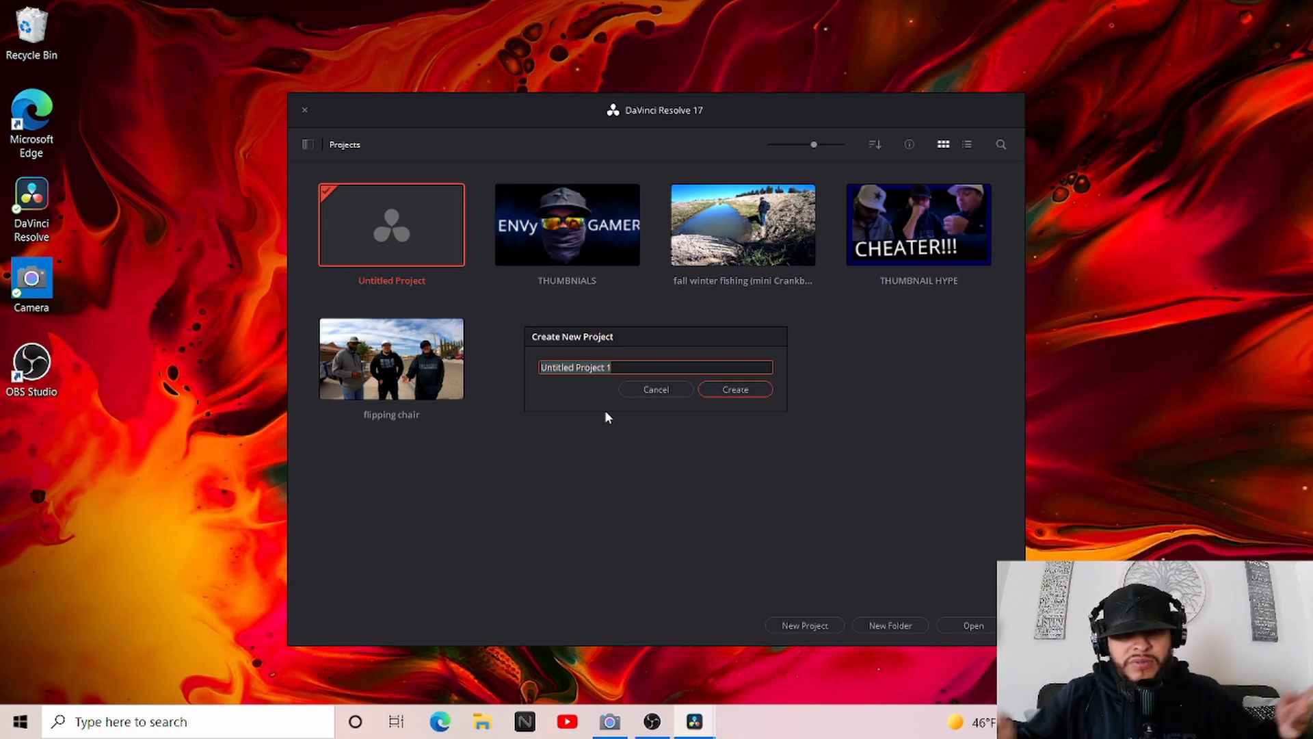
text(thumb)
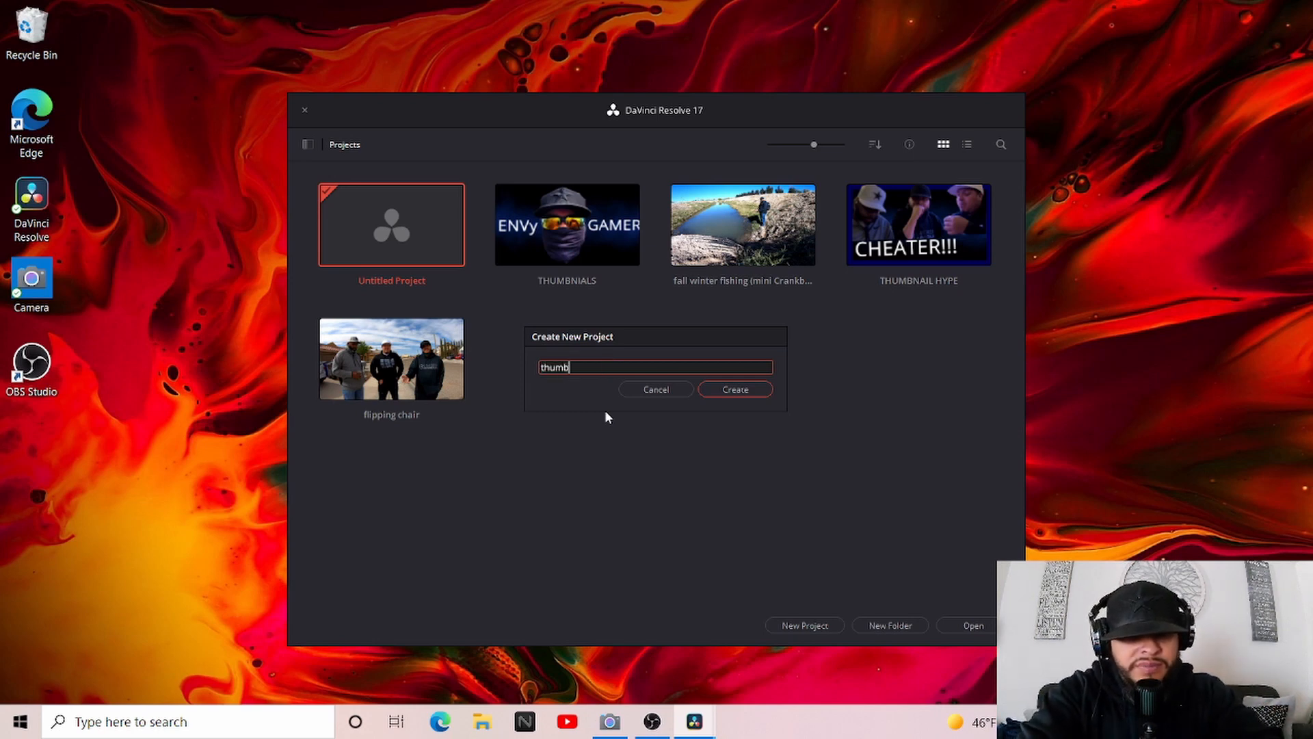
text(nail )
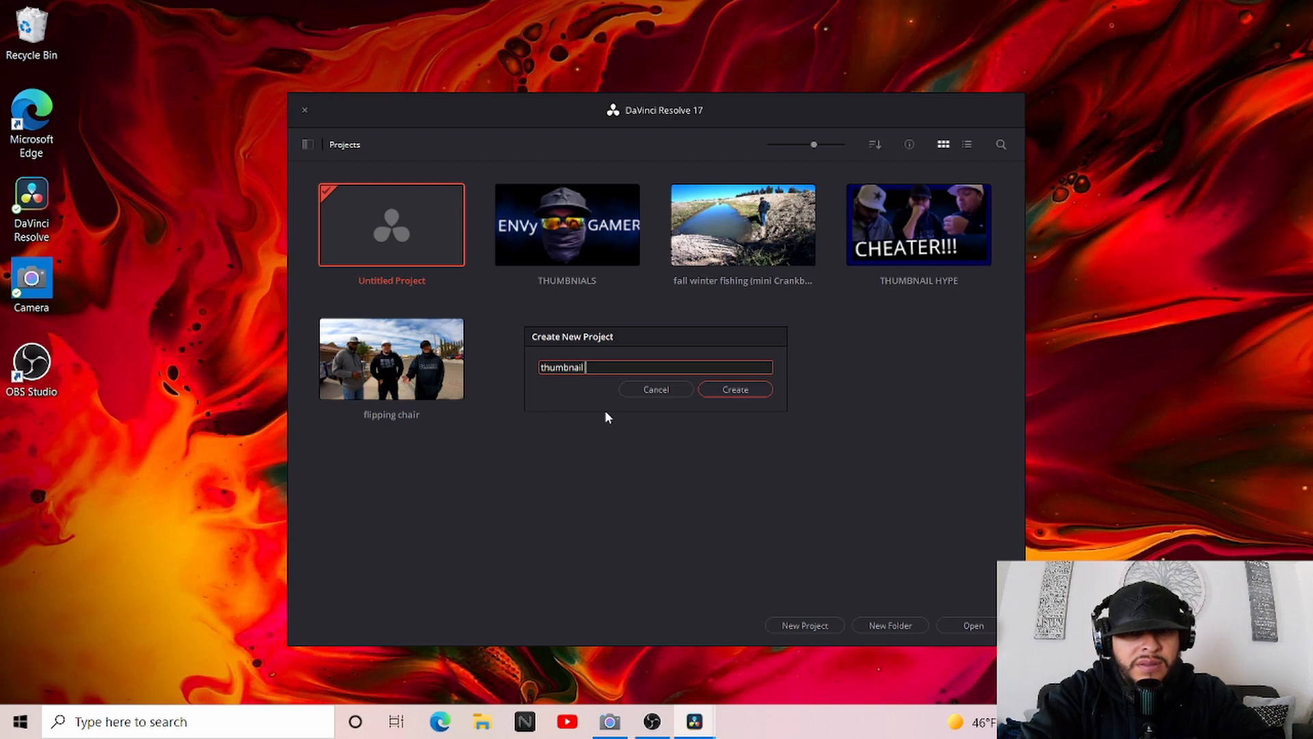
text(proj)
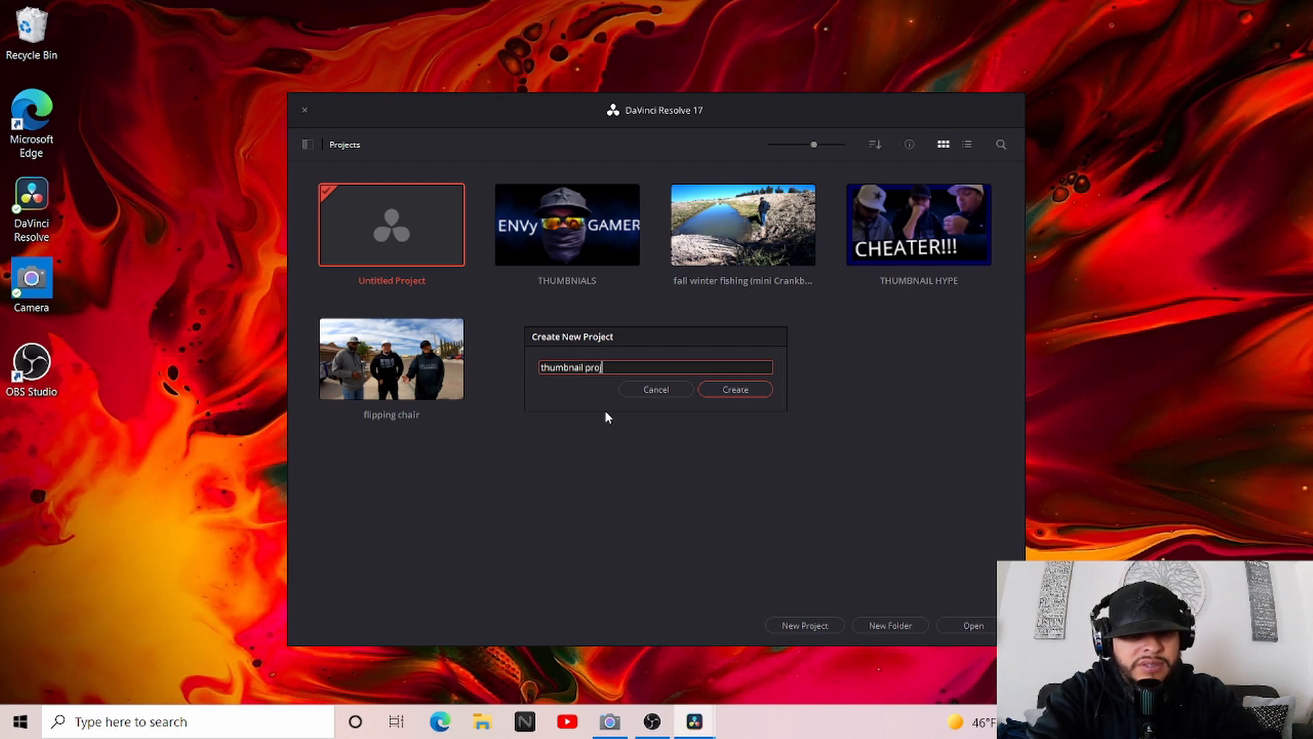
text(ect)
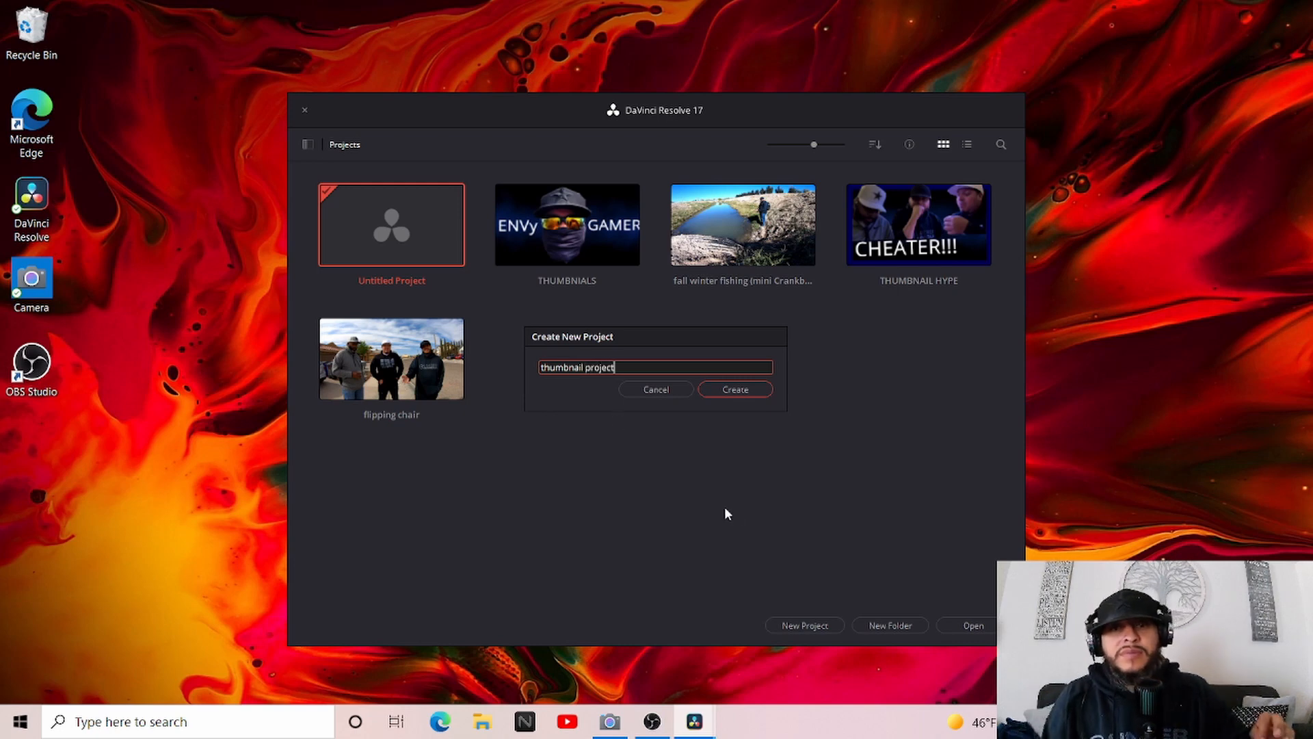
click(737, 391)
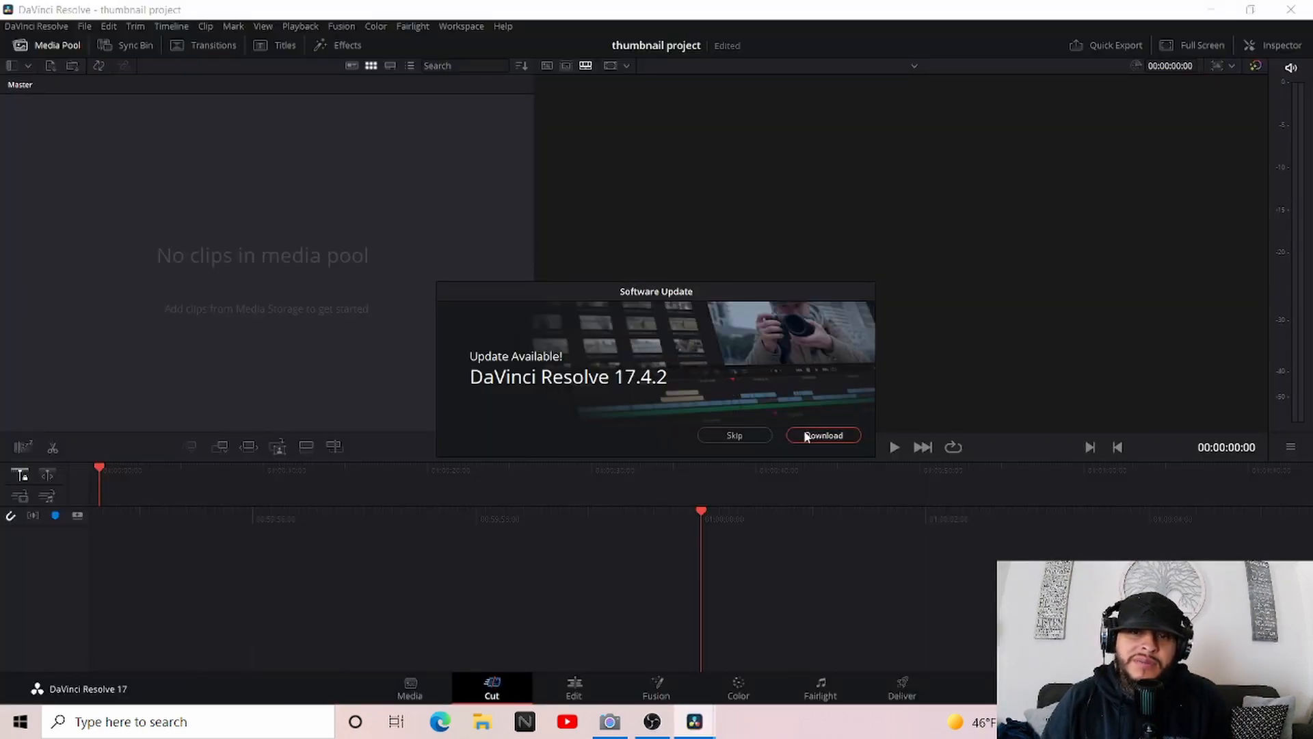
click(795, 435)
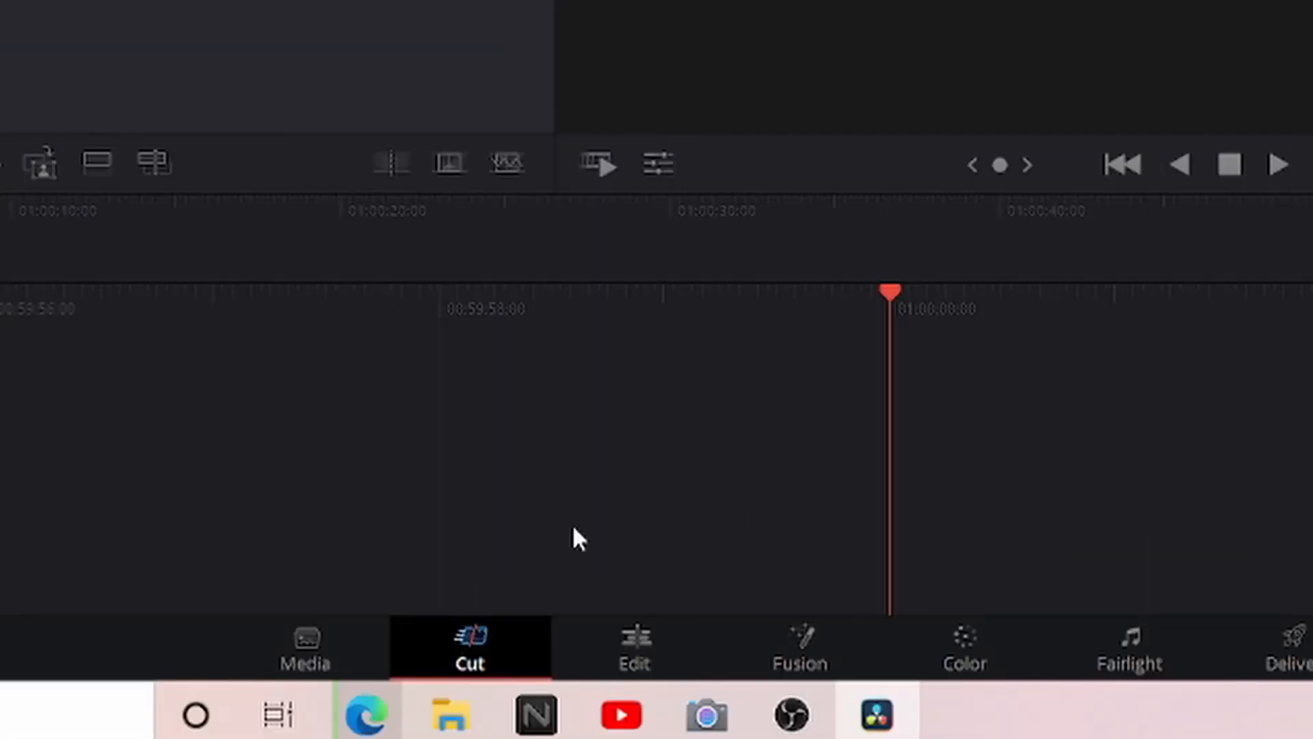
On the Edit page, import the black-background laptop image and the WIN_20211103_08_54_36_Pro video from the "how to make fishig videos" folder into the media pool
click(630, 666)
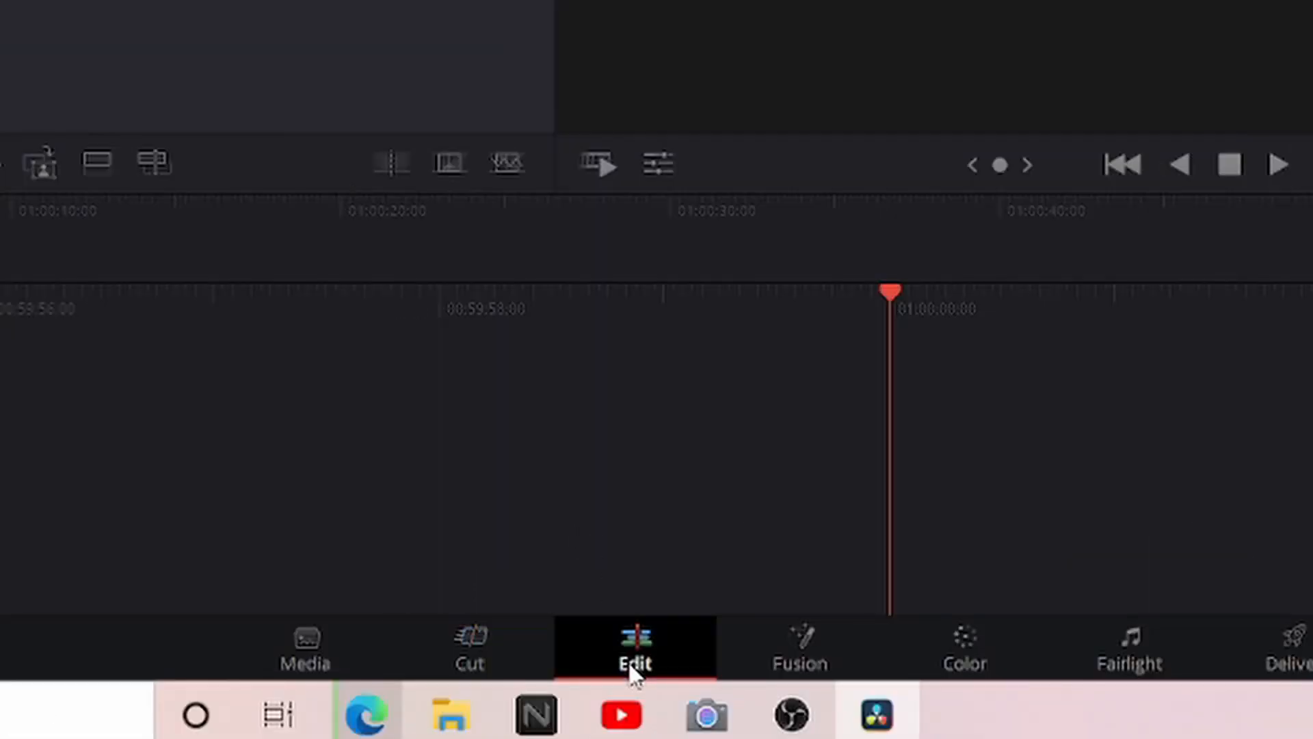
click(230, 13)
mouse_move(364, 379)
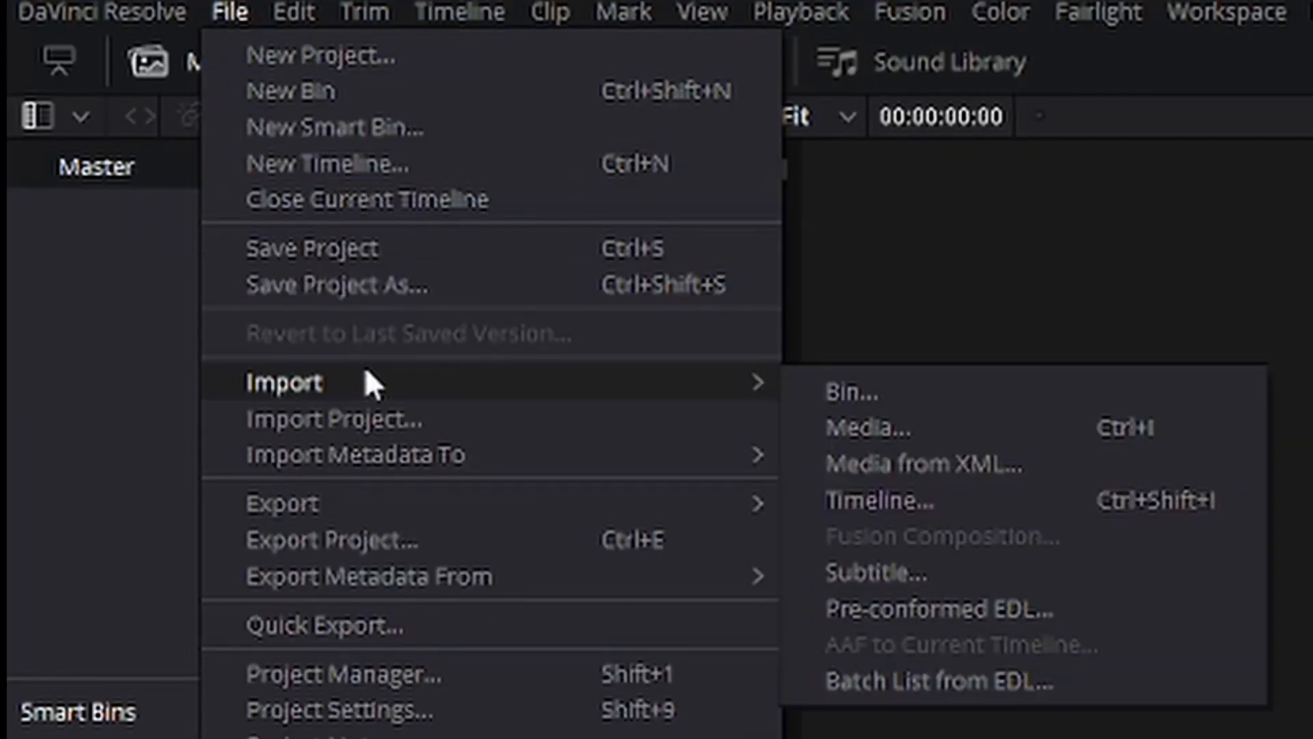
click(881, 424)
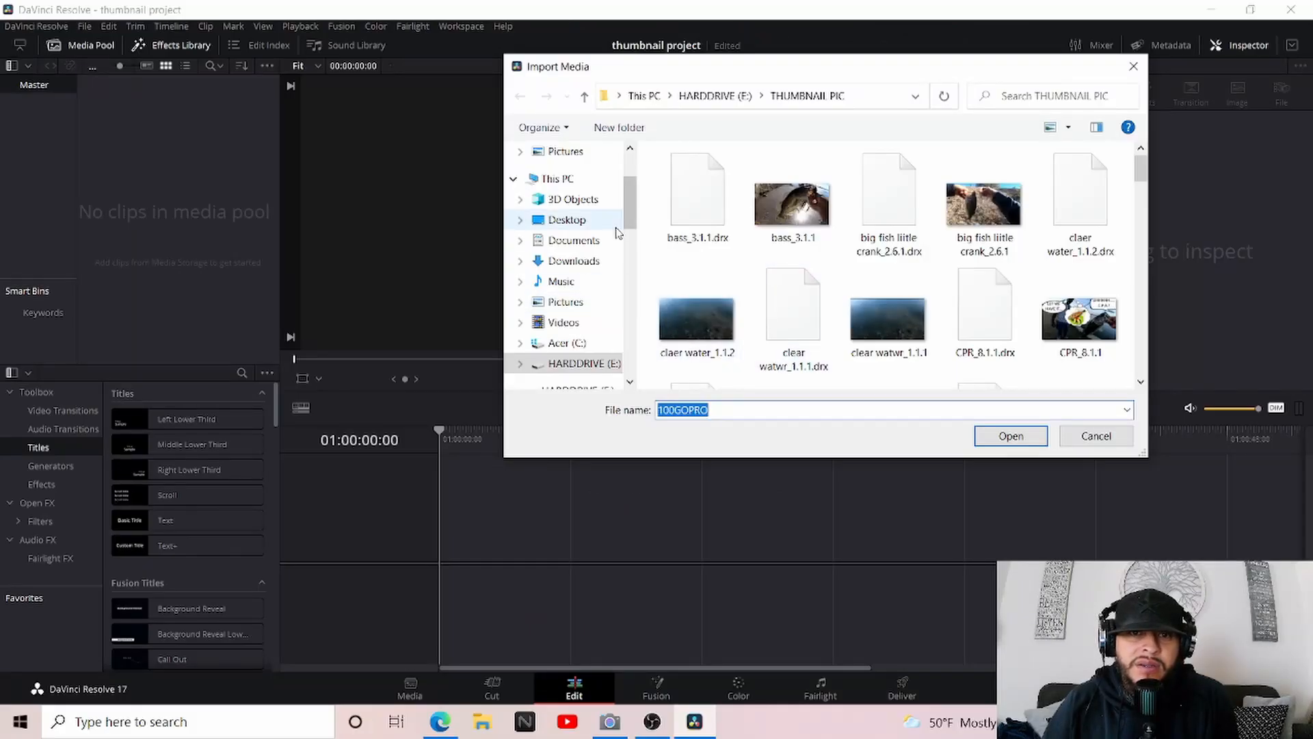
drag(629, 213, 636, 250)
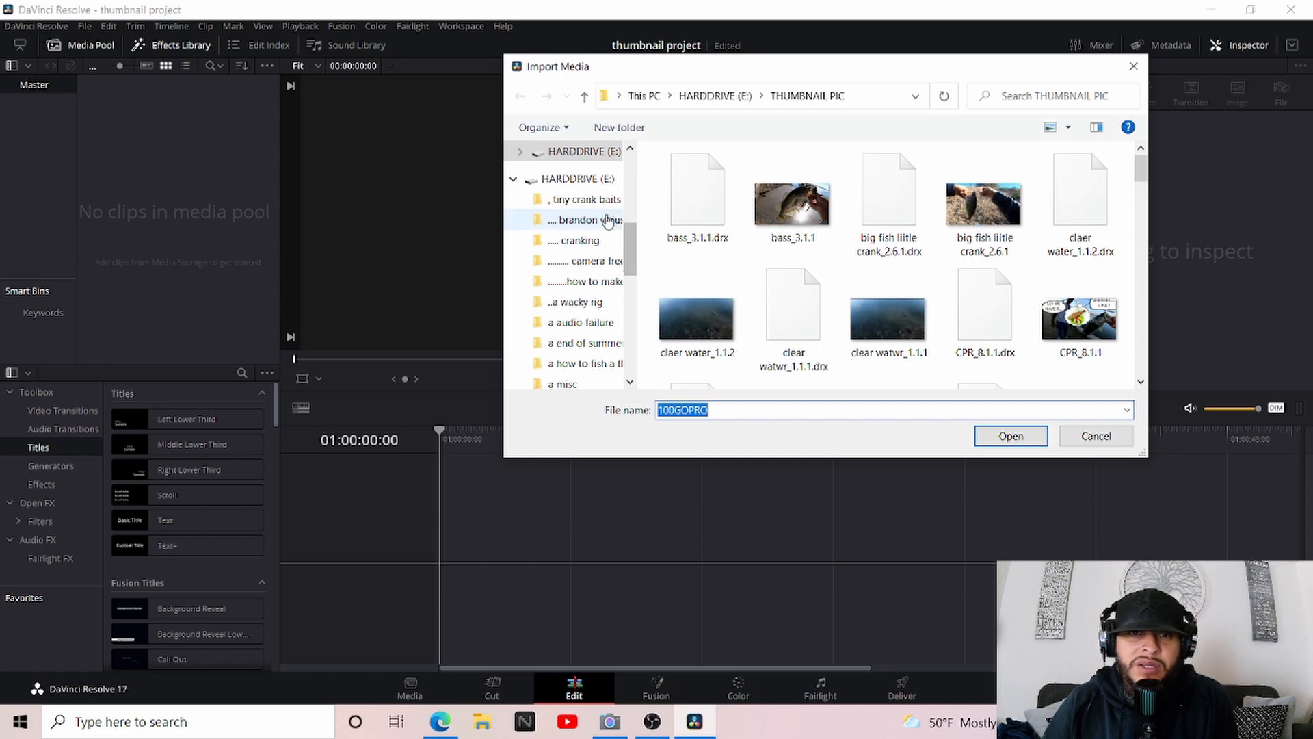
click(585, 281)
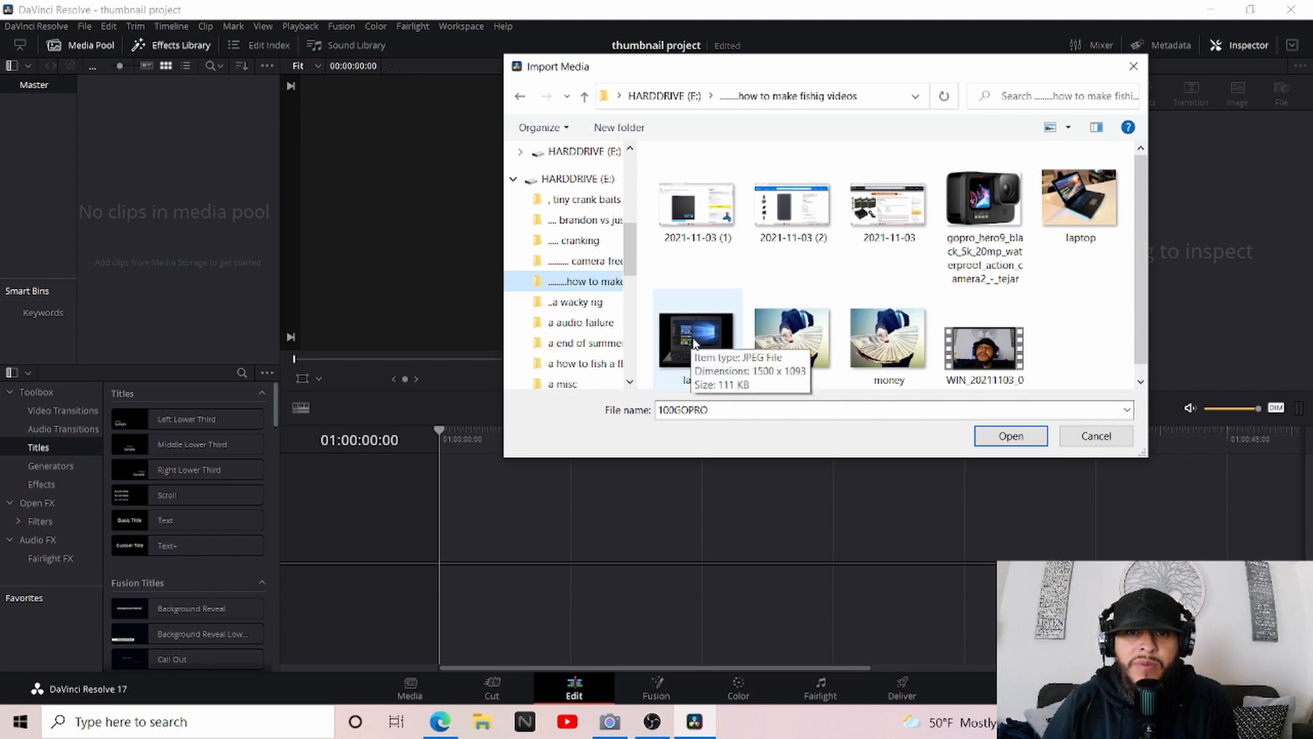
drag(694, 342, 131, 179)
drag(985, 349, 161, 242)
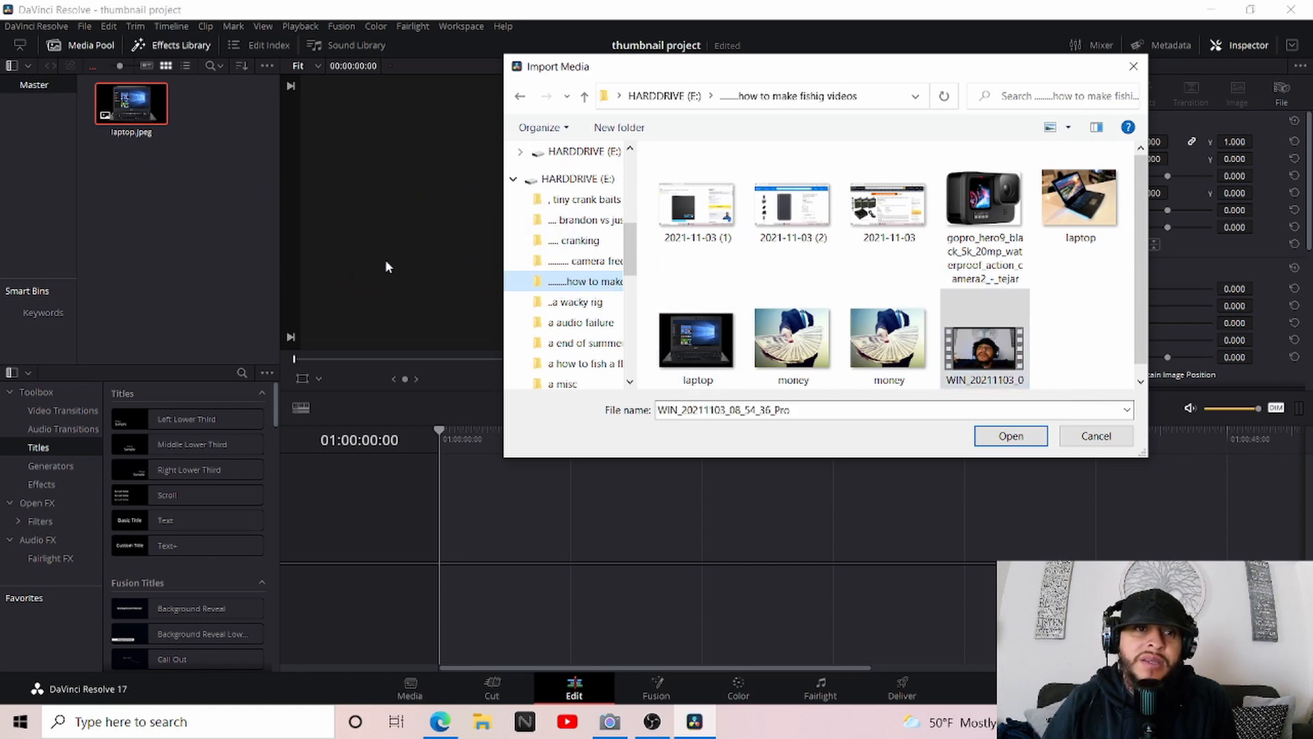
click(1133, 66)
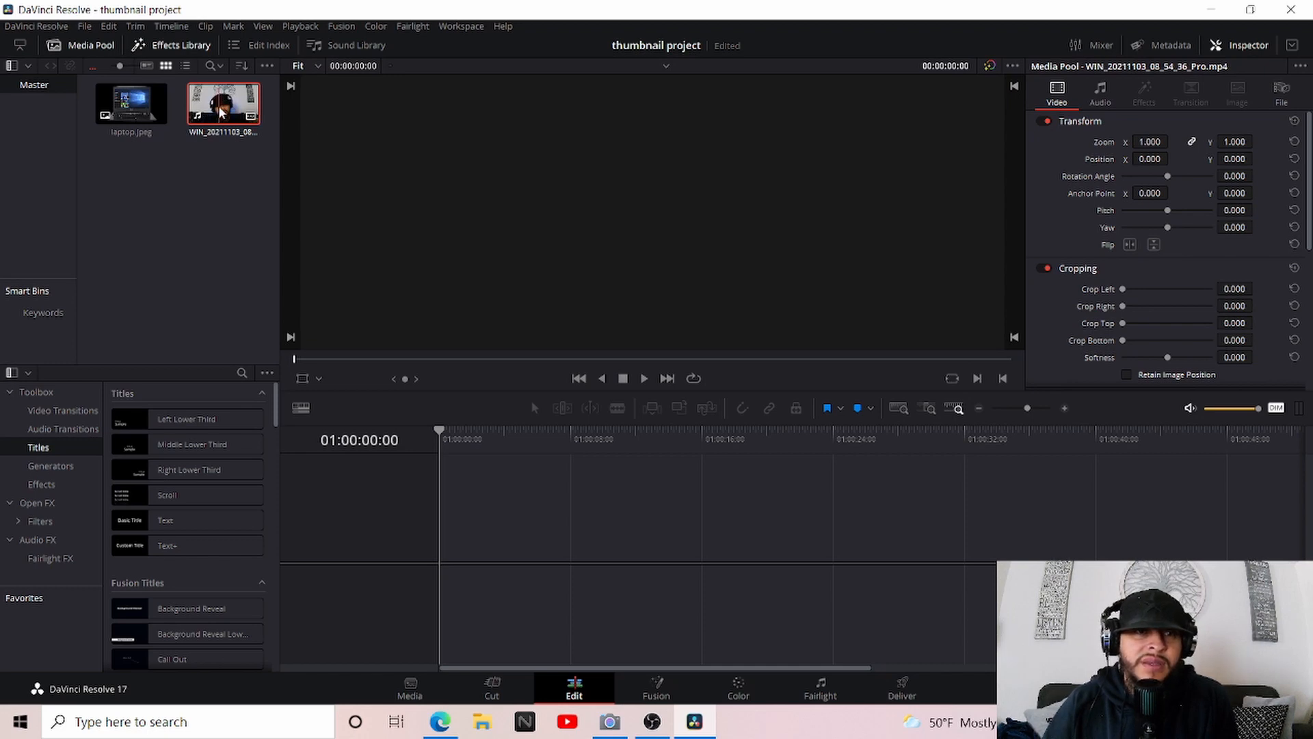
Place the webcam video at the start of a new timeline and play it to the frame at 01:00:18:15
drag(233, 109, 448, 521)
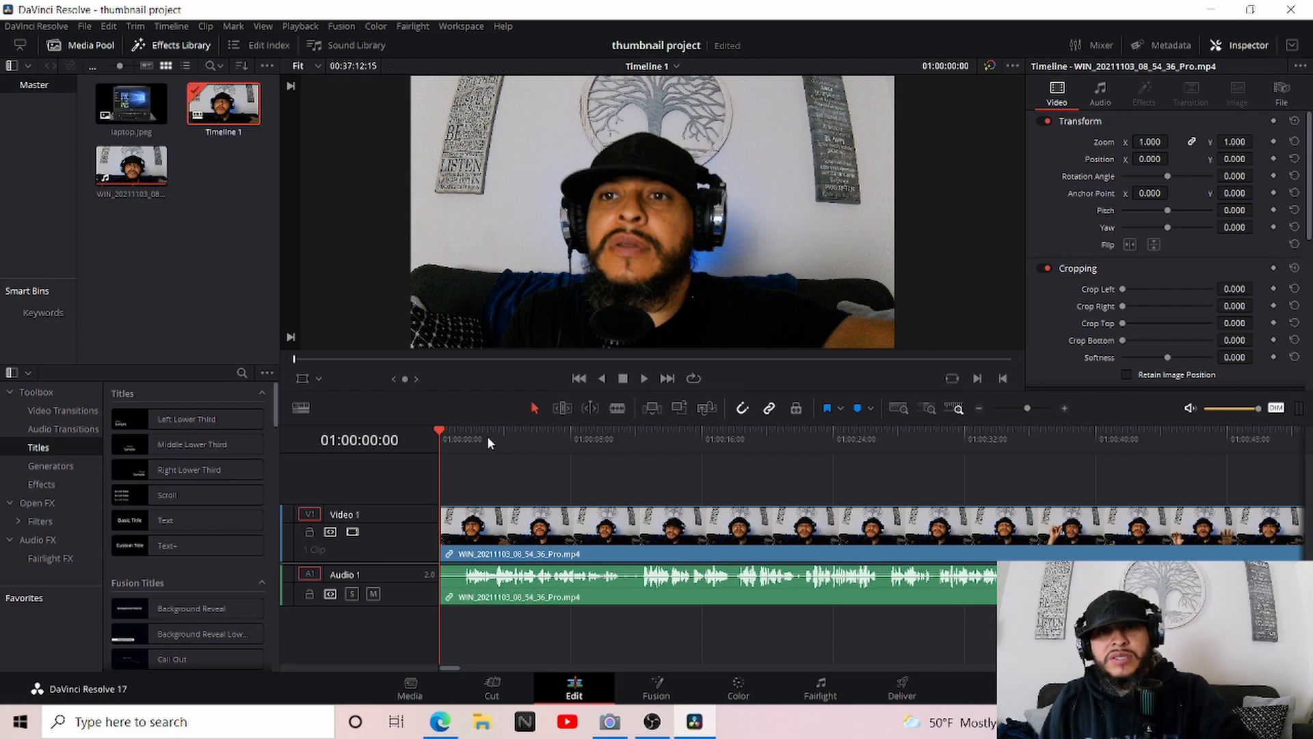
key(space)
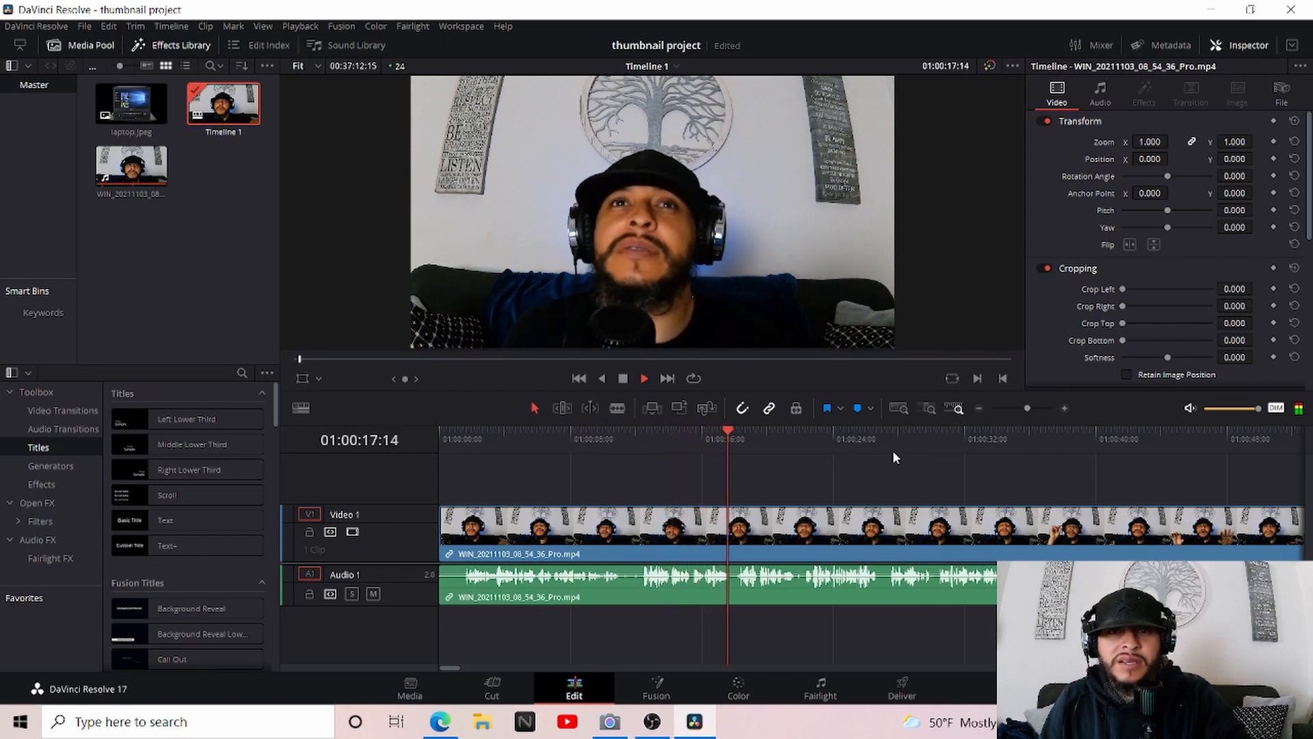
key(space)
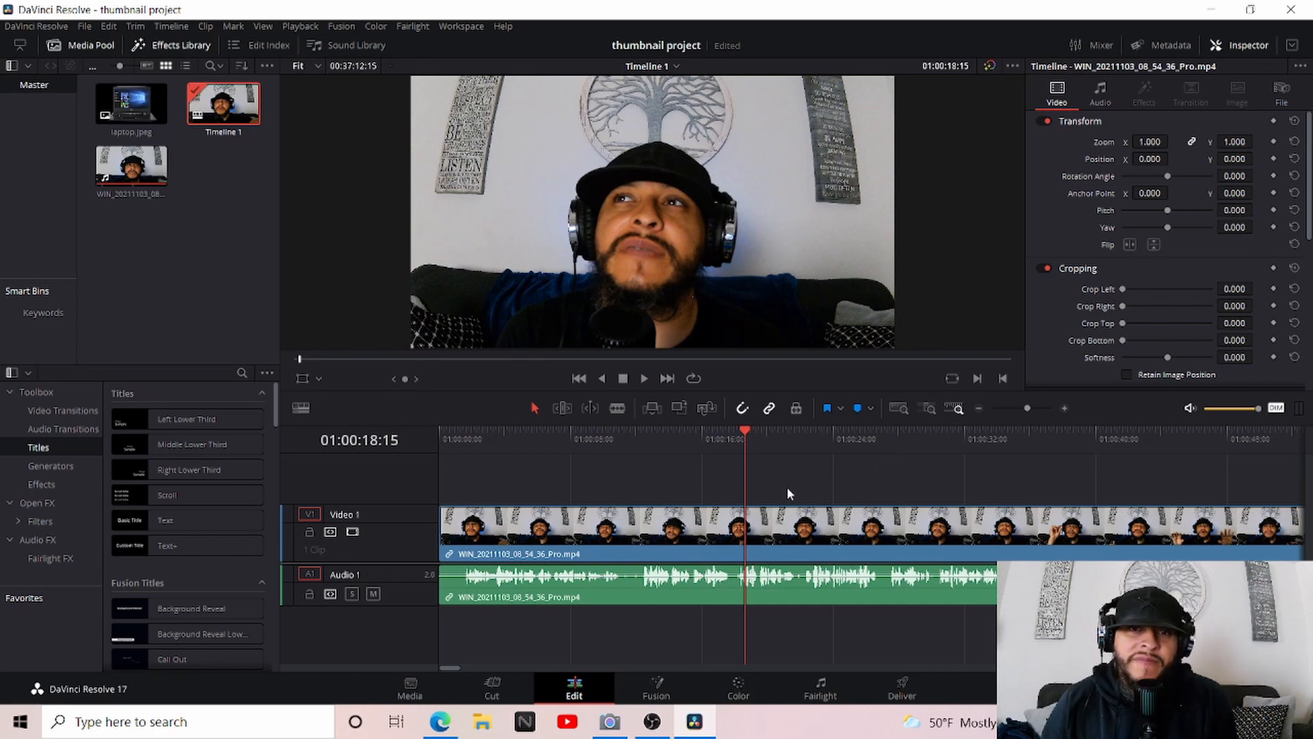
Grab a still of the current webcam video frame on the Color page
click(738, 681)
right_click(681, 147)
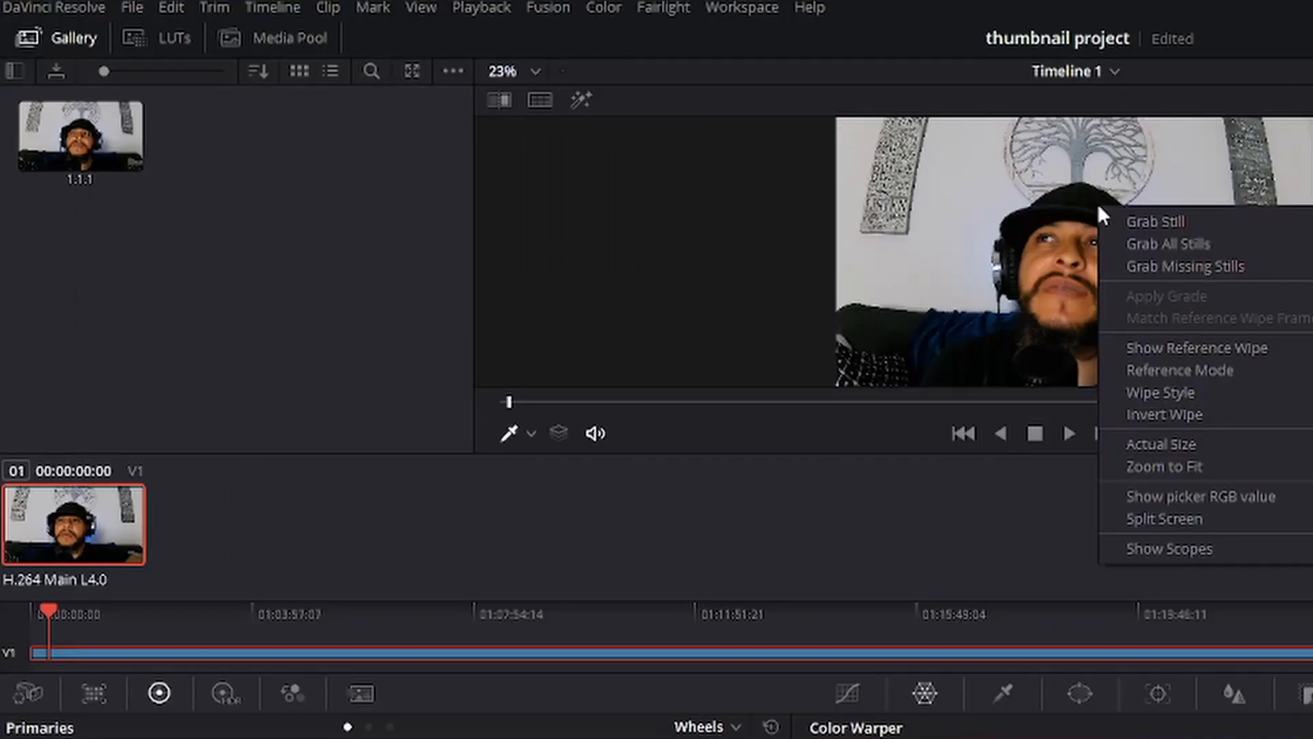
click(714, 156)
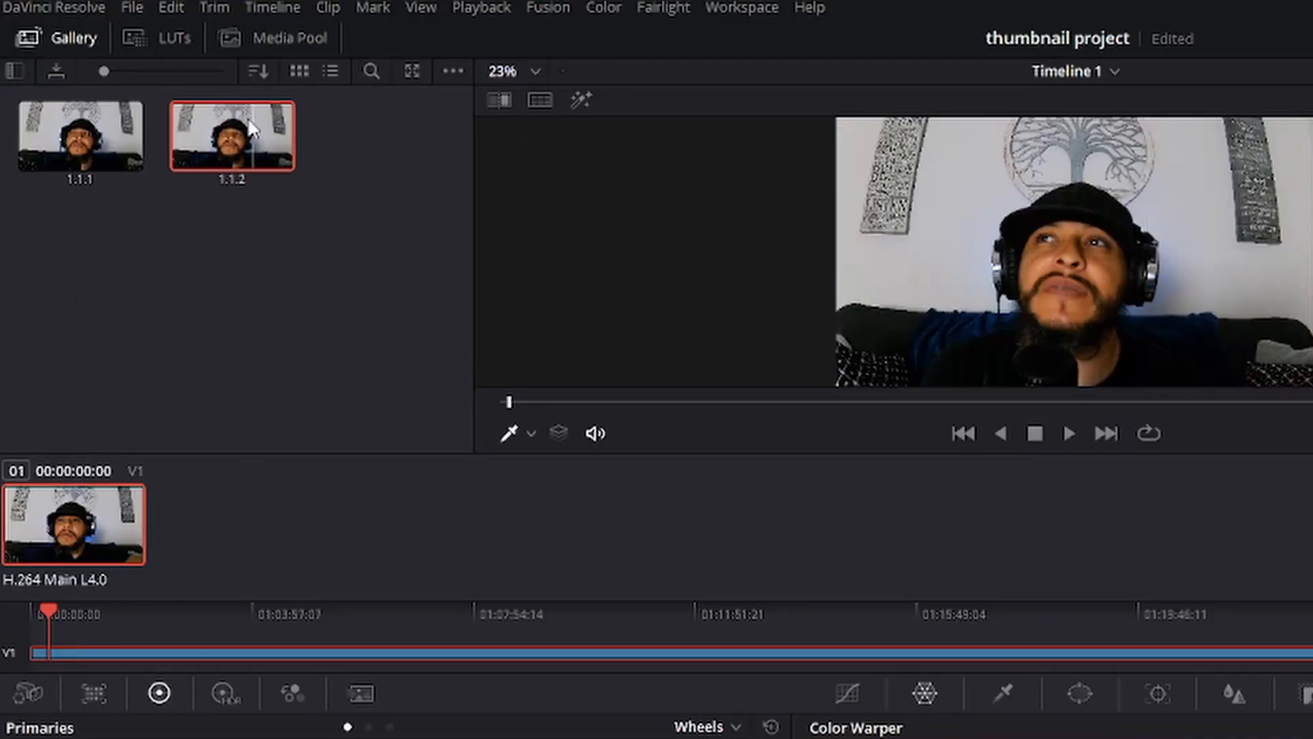
Export the newly grabbed still as a JPEG named "still" to the "how to make fishig videos" folder on HARDDRIVE (E:)
right_click(250, 123)
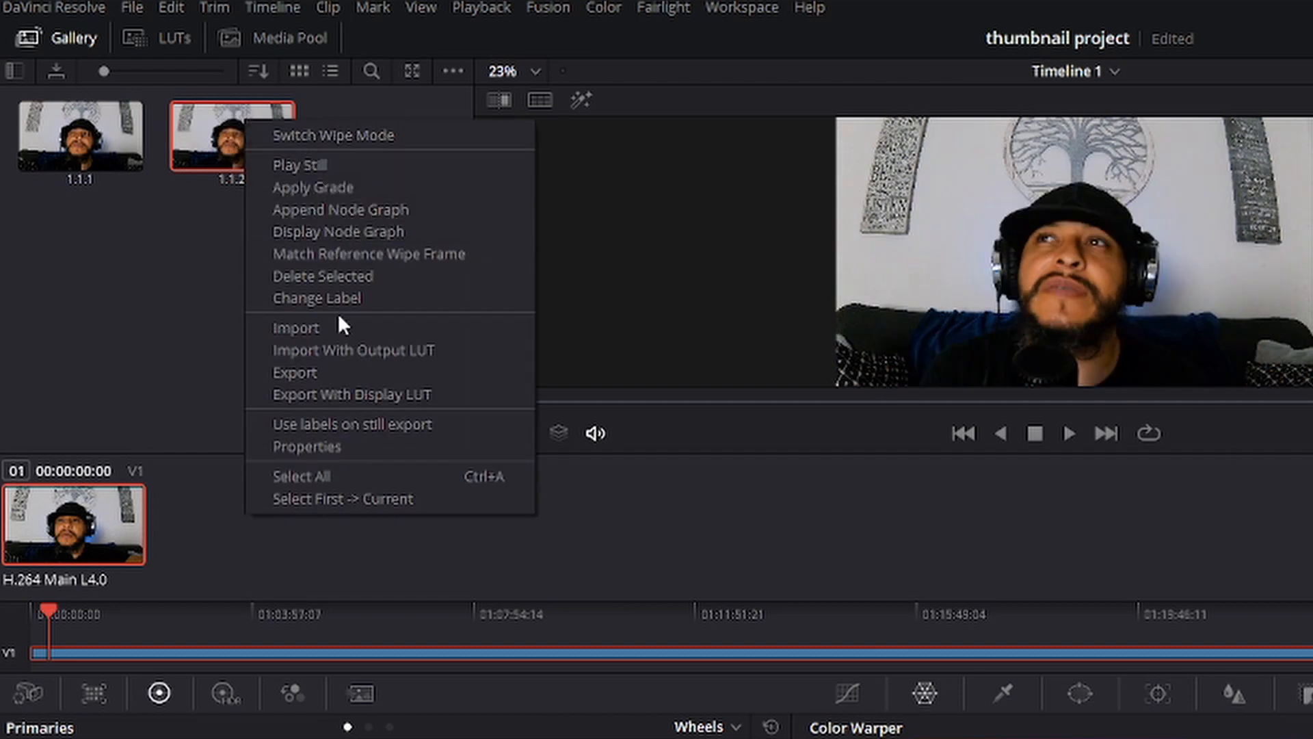
click(339, 373)
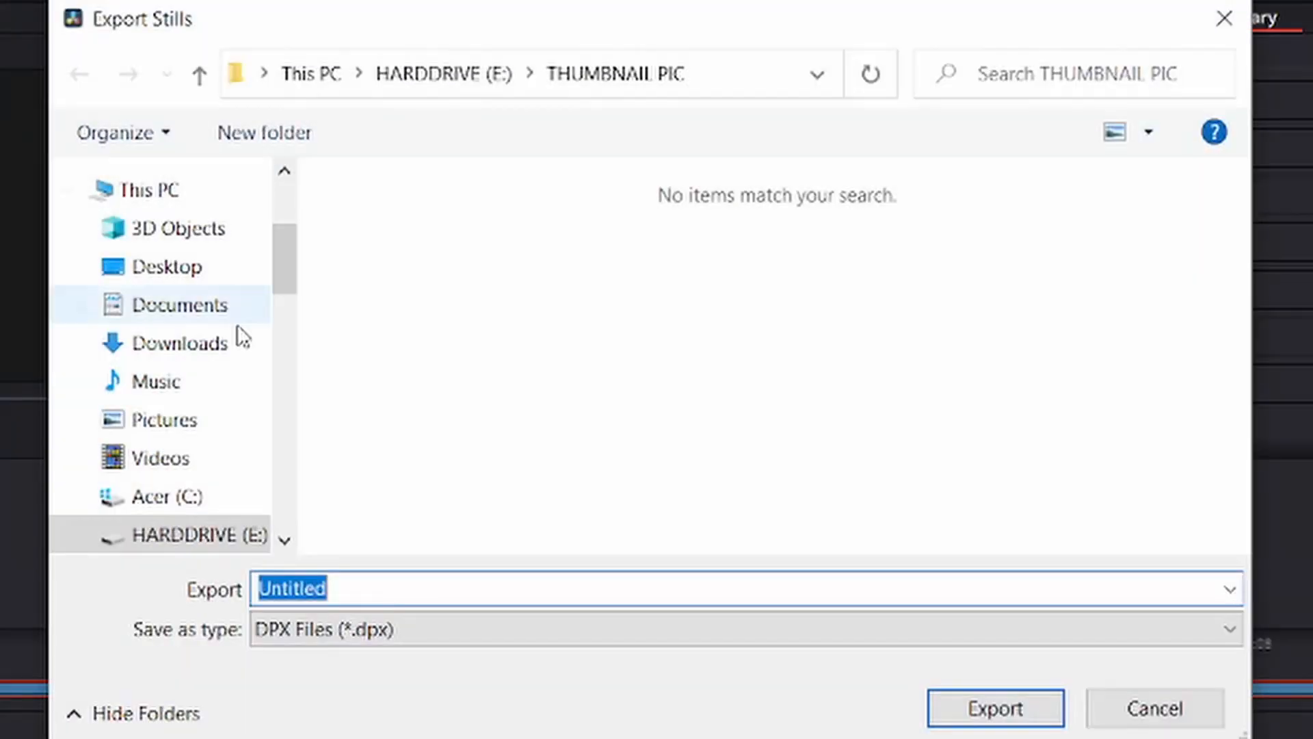
click(464, 644)
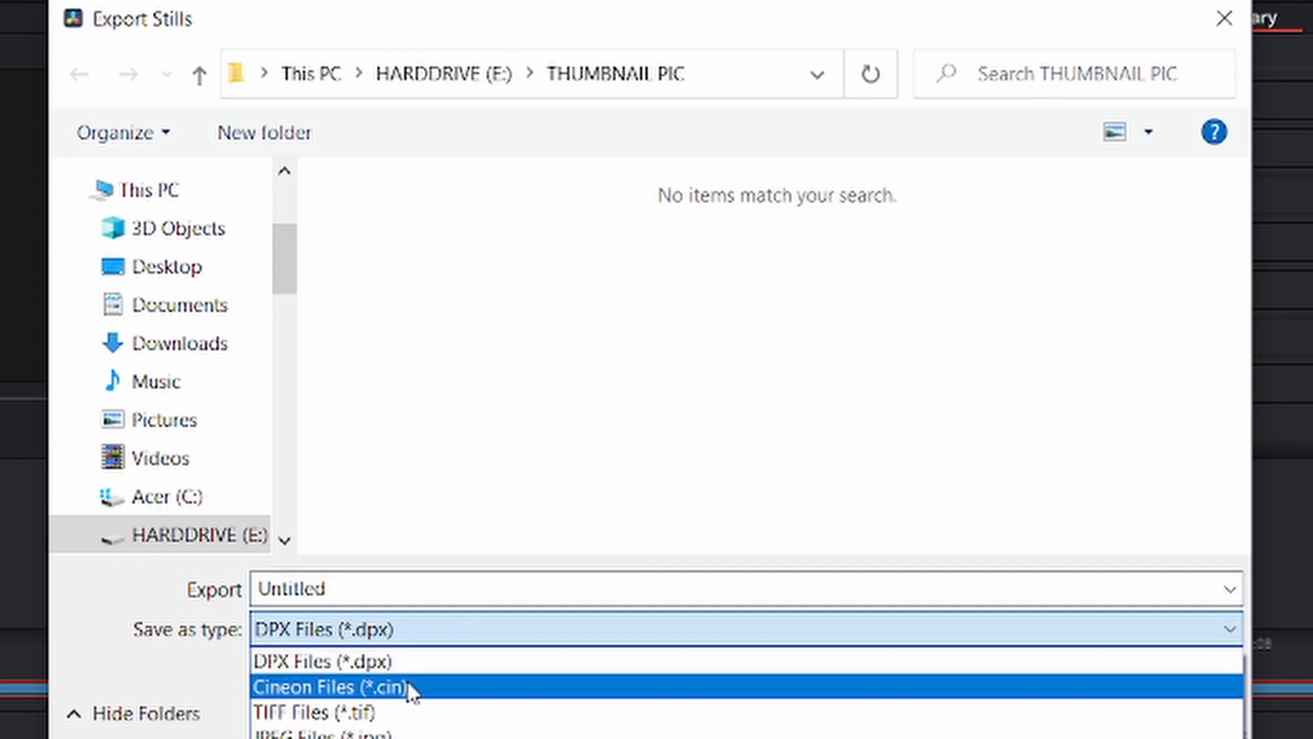
click(417, 732)
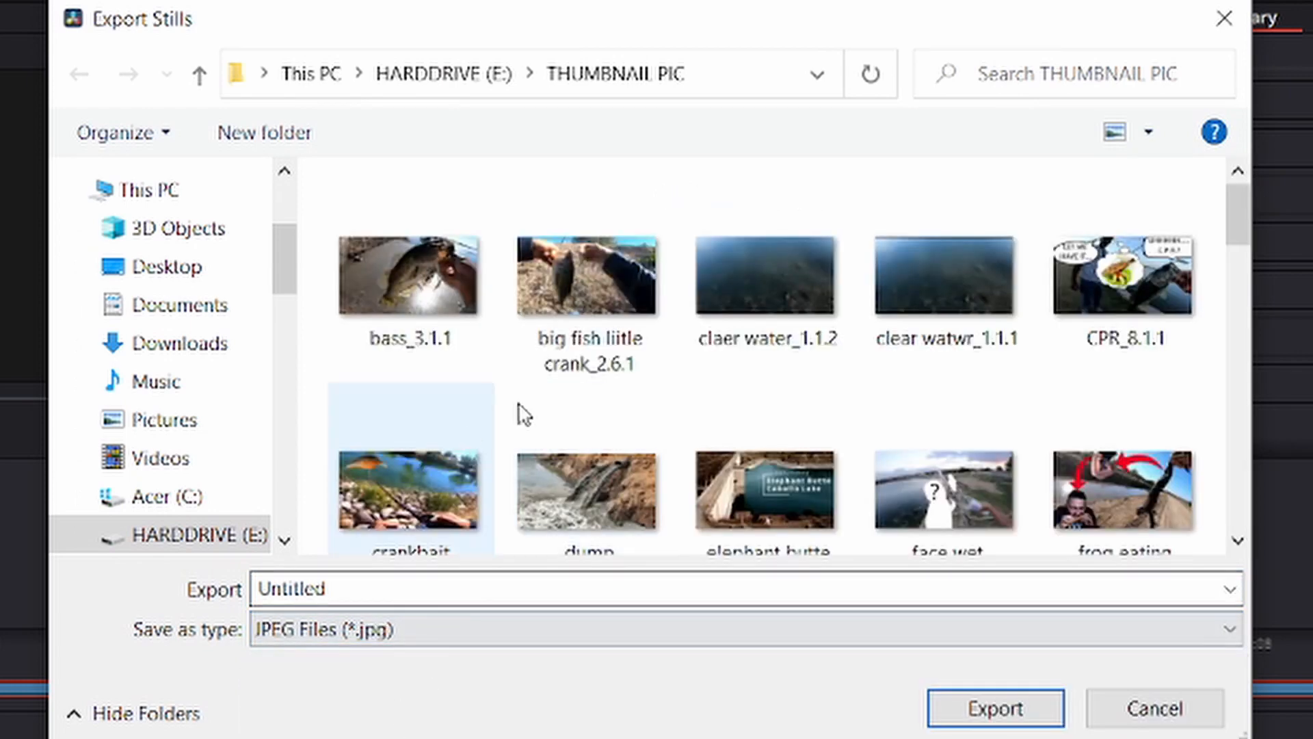
drag(284, 266, 285, 336)
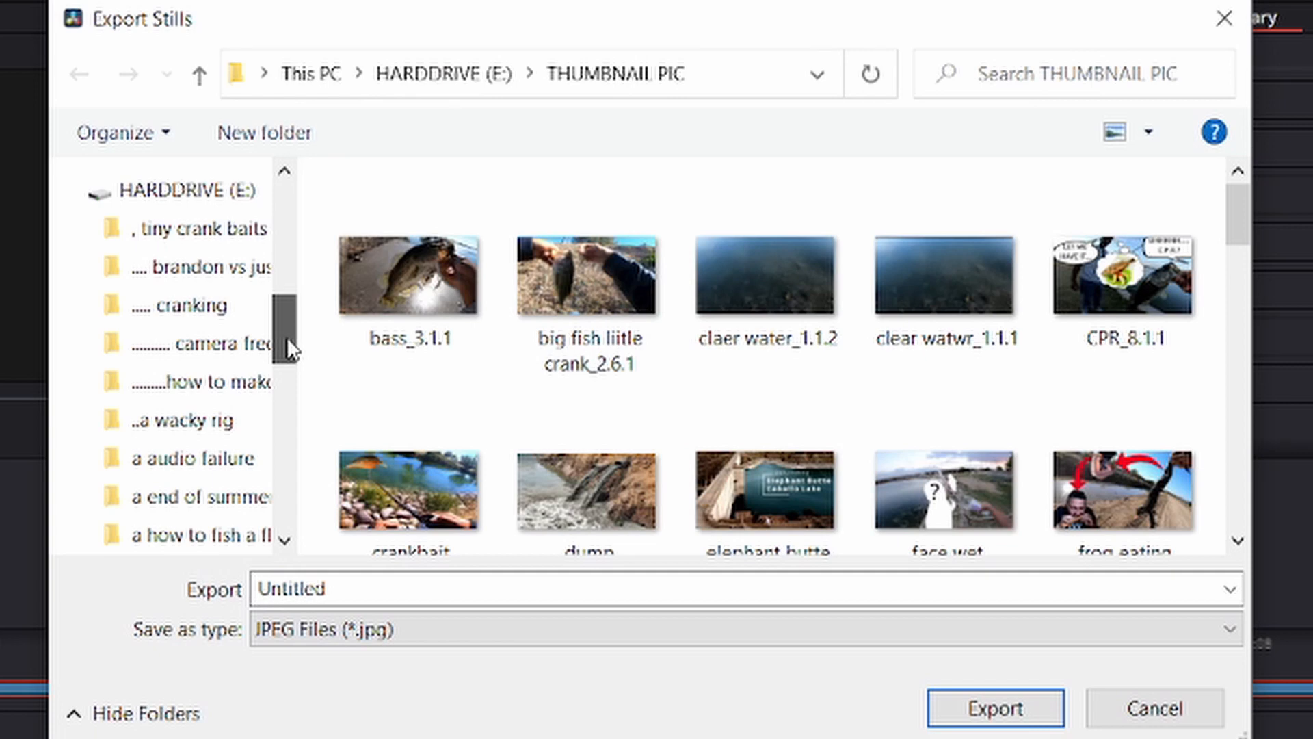
click(253, 388)
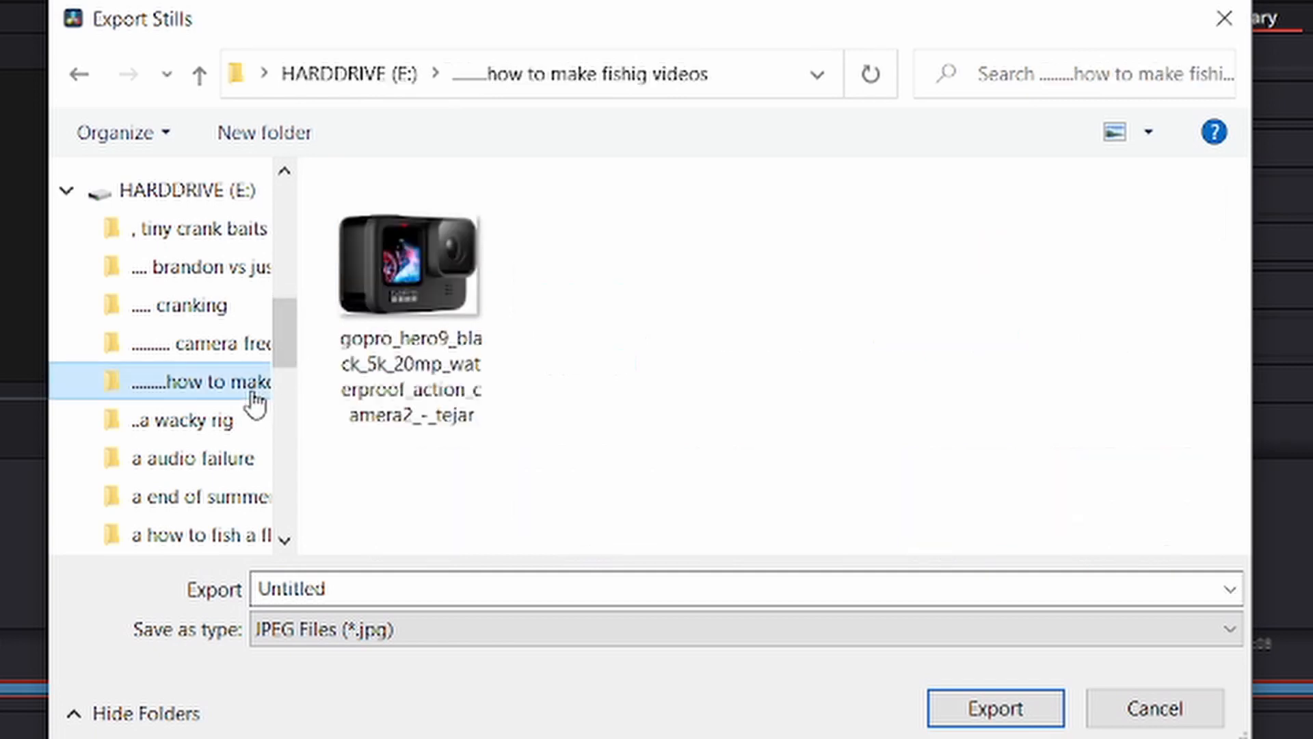
click(342, 587)
text(stil)
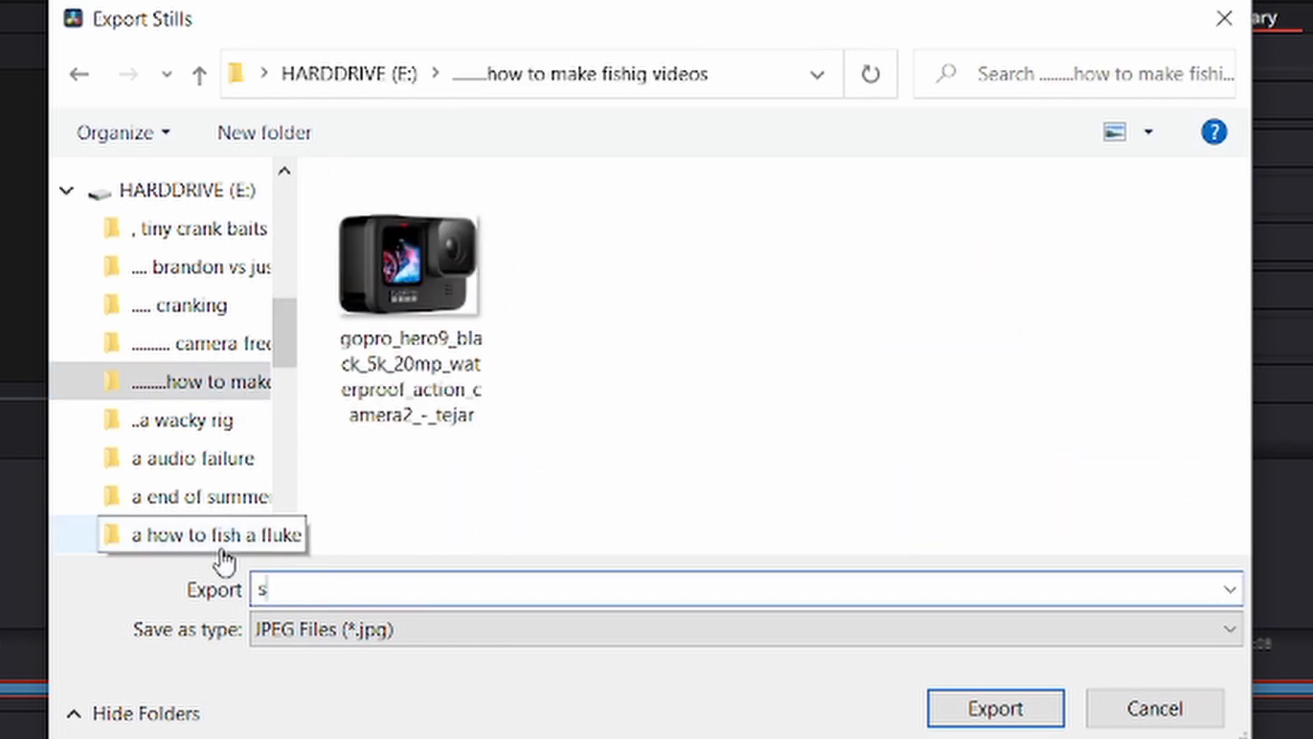
text(l)
click(987, 713)
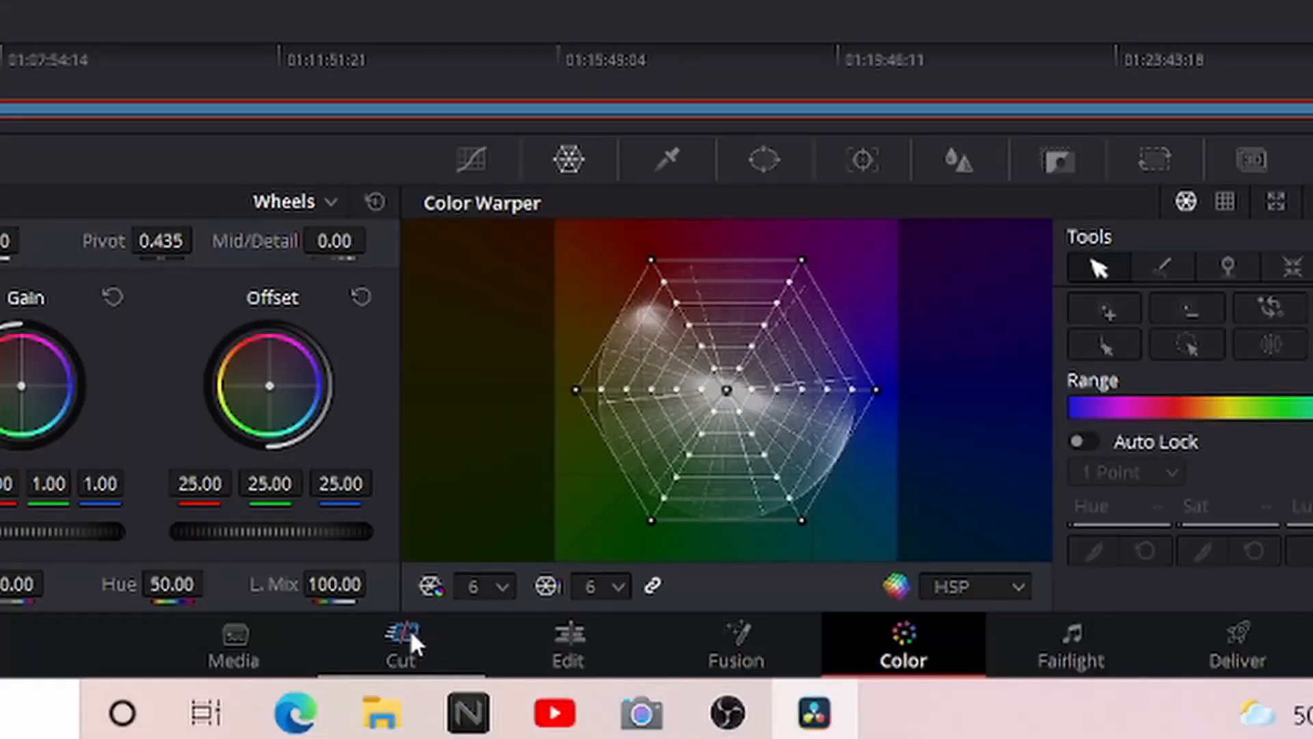
Return to the Edit page and import the exported still_1.1.2 JPEG into the media pool
click(556, 646)
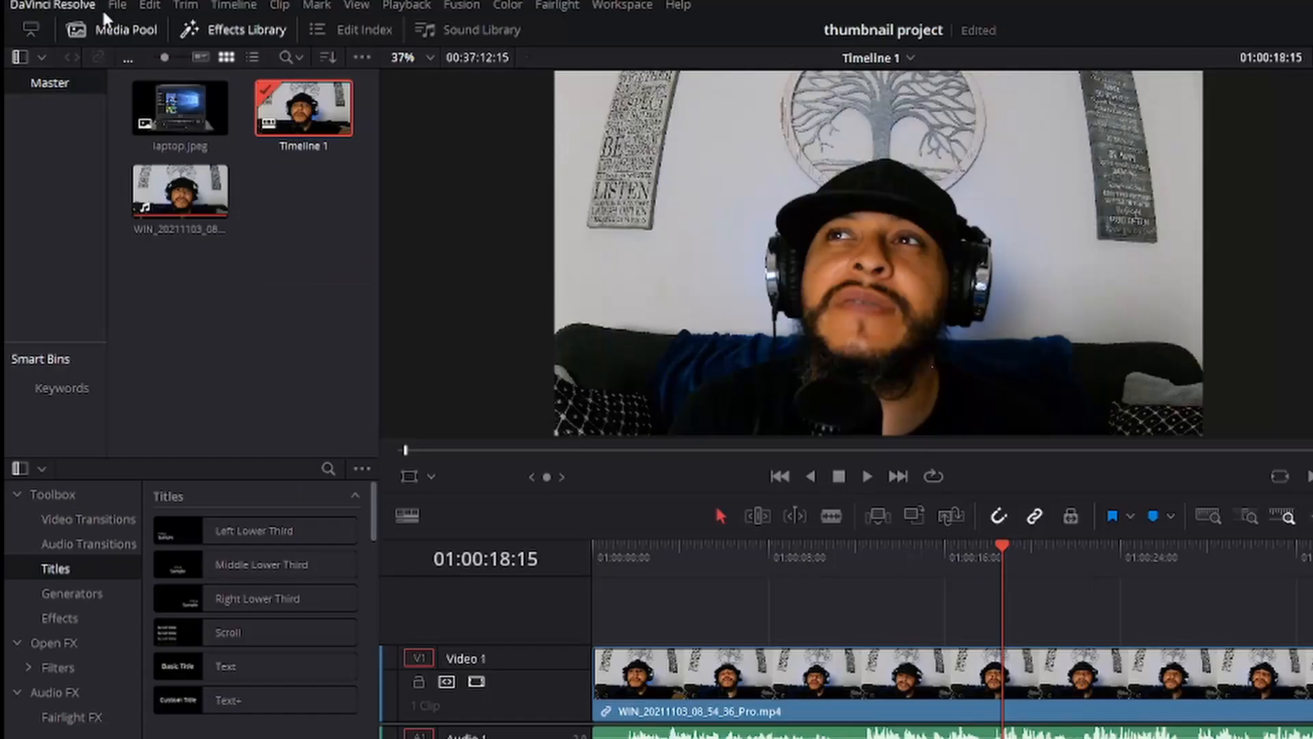
click(124, 4)
mouse_move(118, 5)
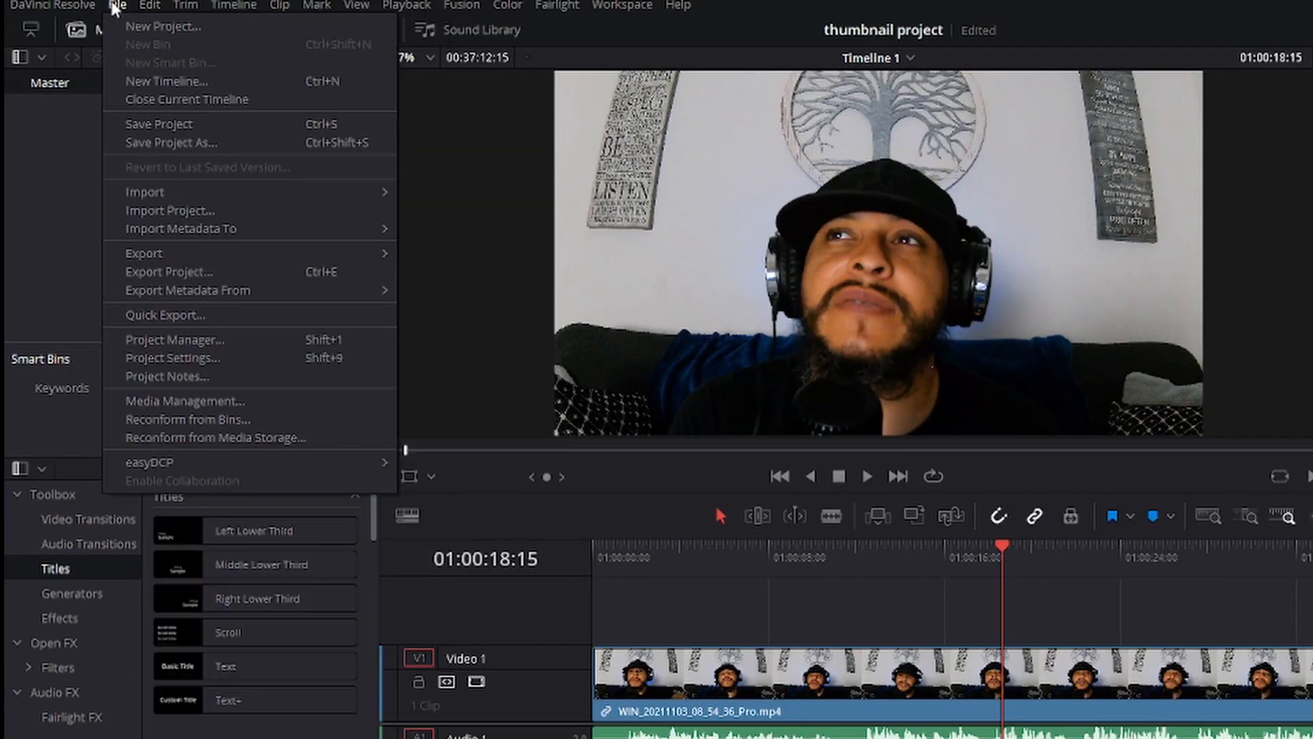
mouse_move(144, 192)
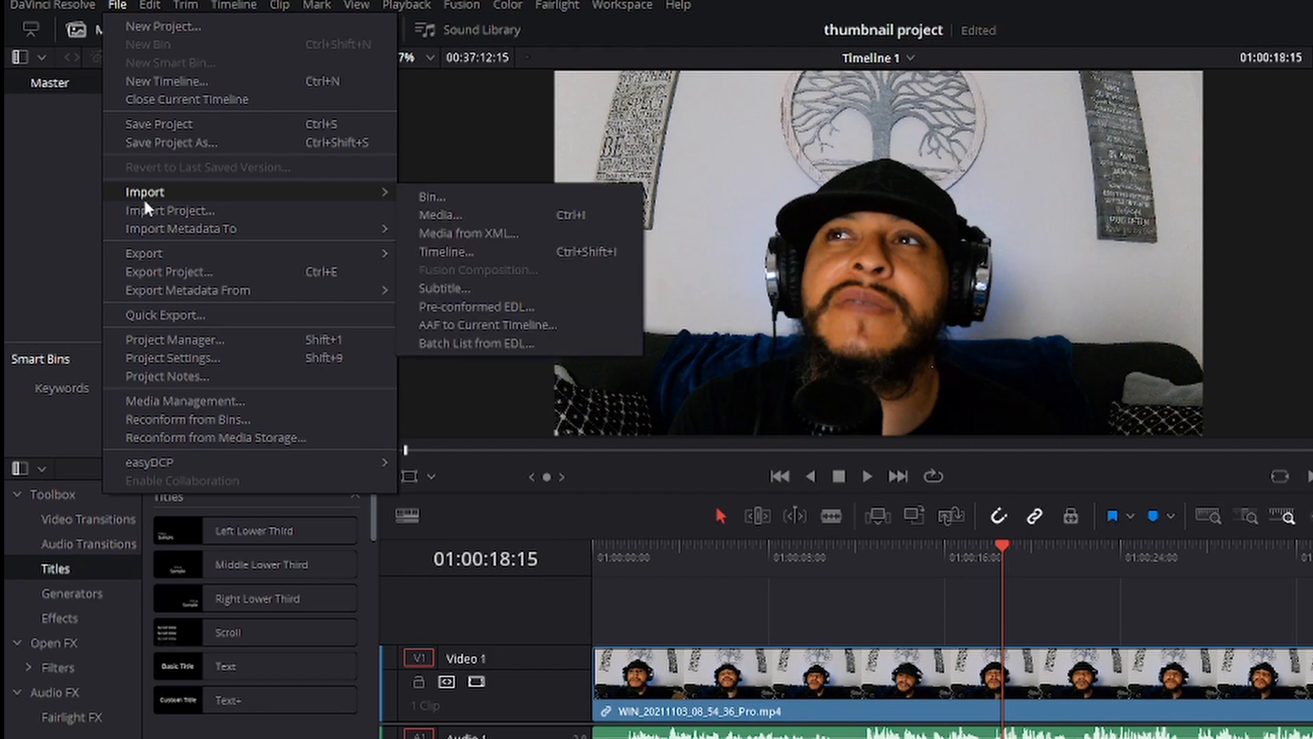
click(437, 214)
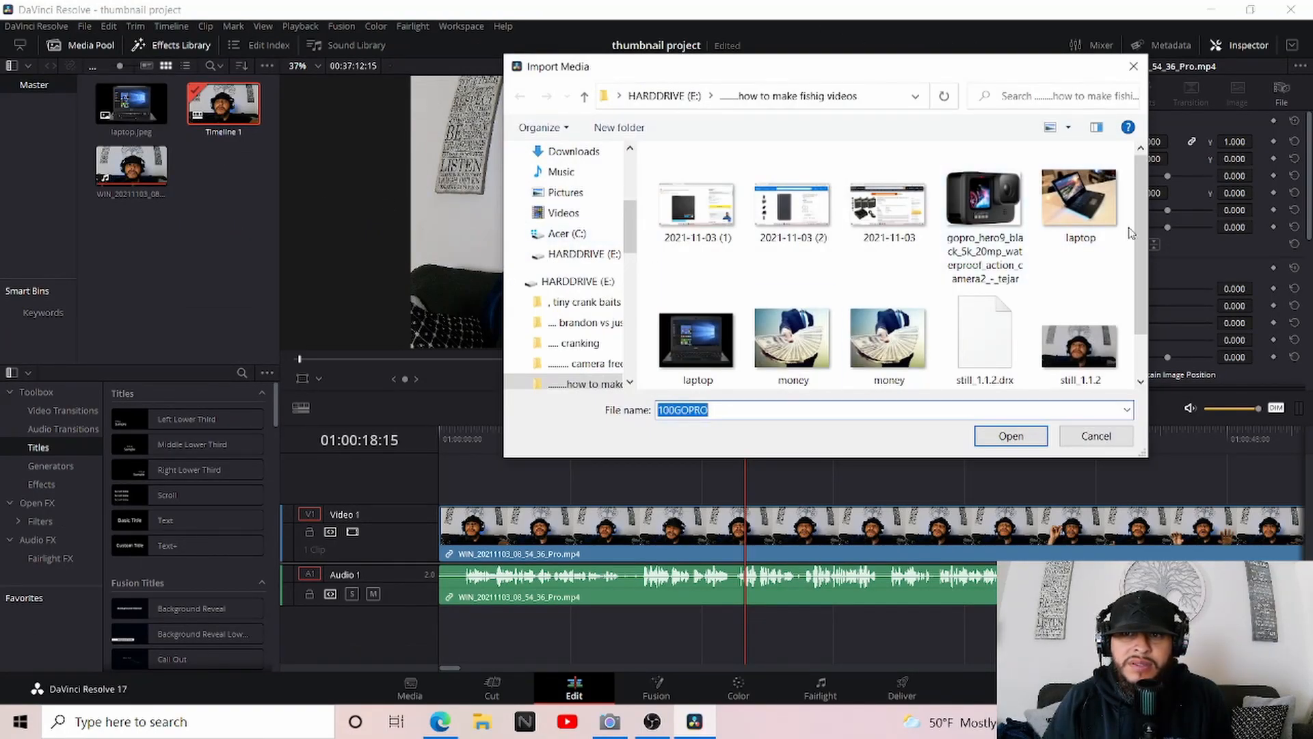
drag(1079, 346, 192, 252)
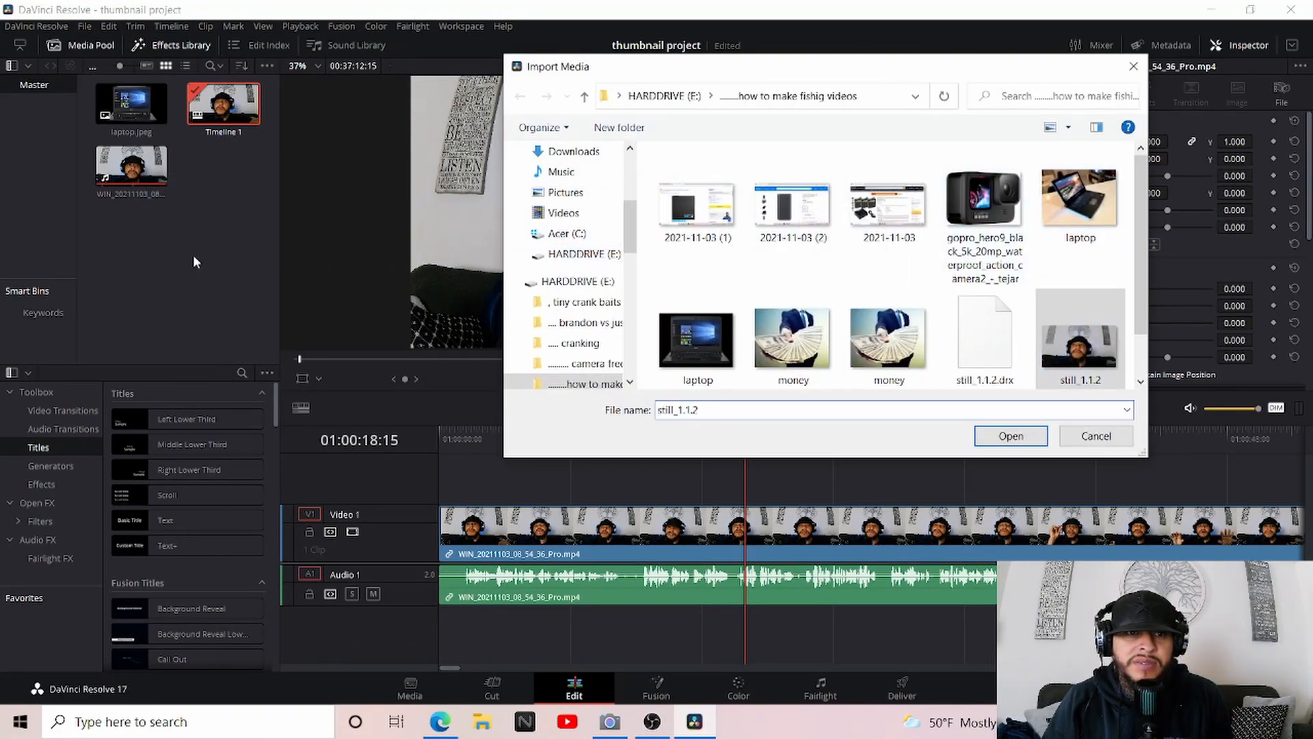
click(1134, 67)
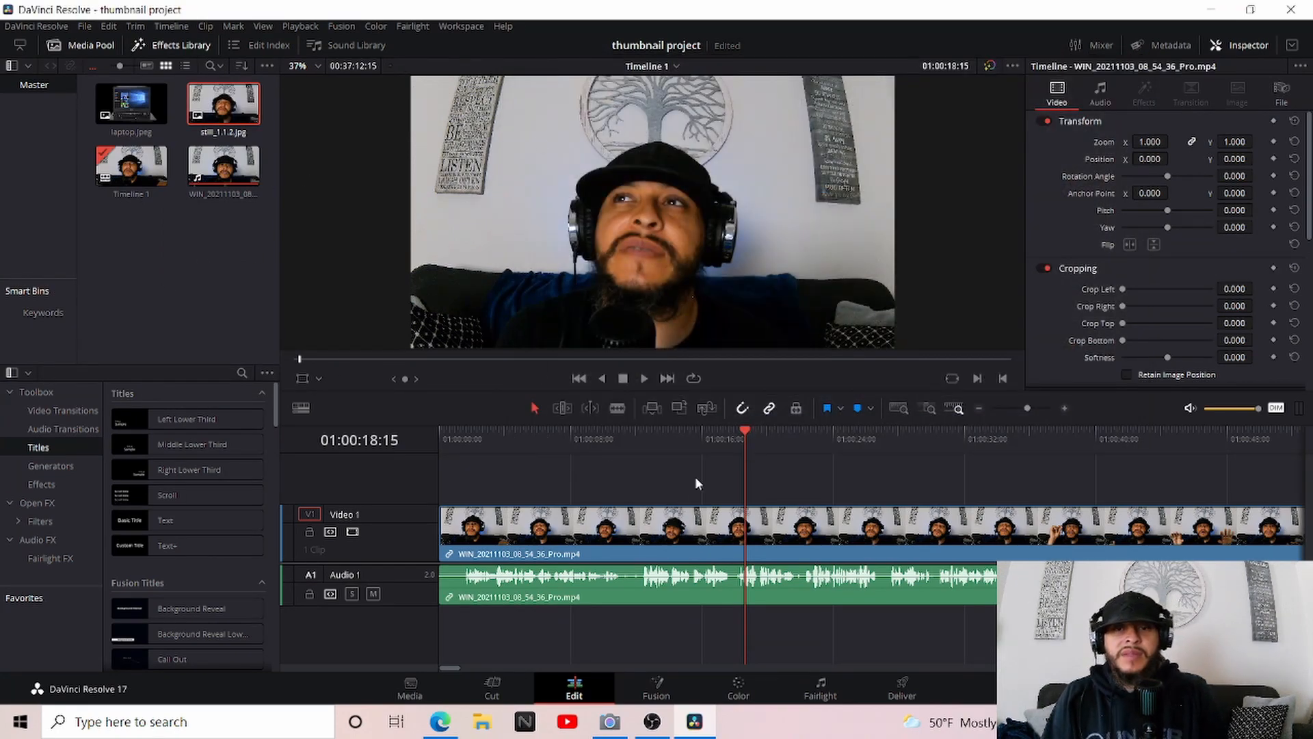
Place laptop.jpeg on a second video track above the webcam clip and shrink it to about 0.455 zoom in the frame's upper-left corner
drag(134, 113, 712, 462)
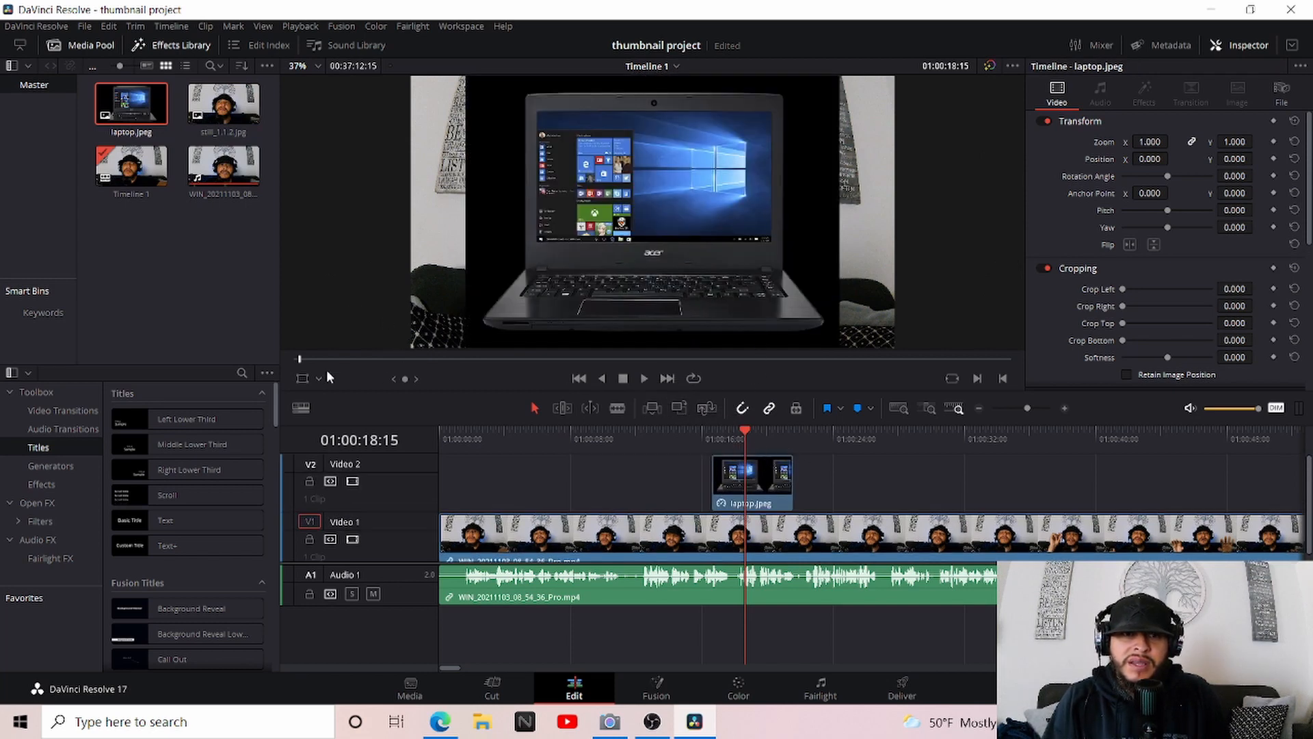
click(301, 378)
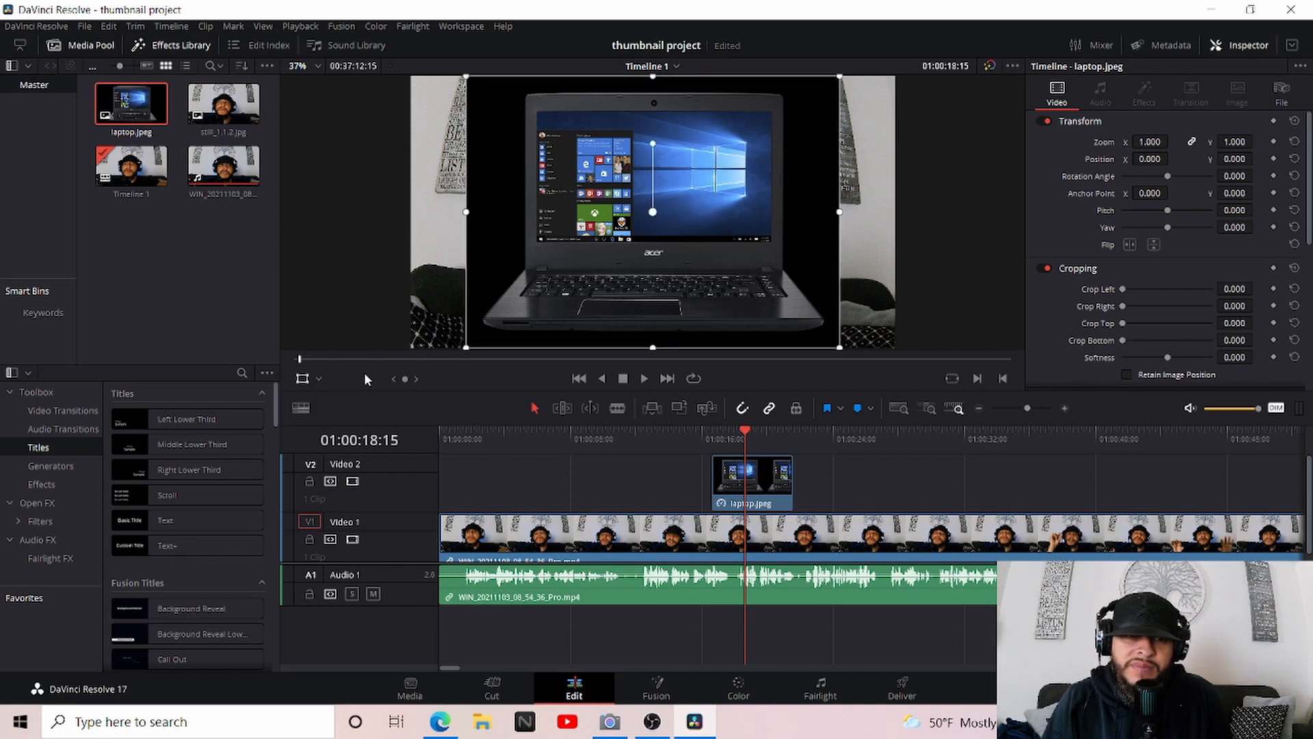
drag(841, 350, 752, 284)
drag(703, 229, 558, 165)
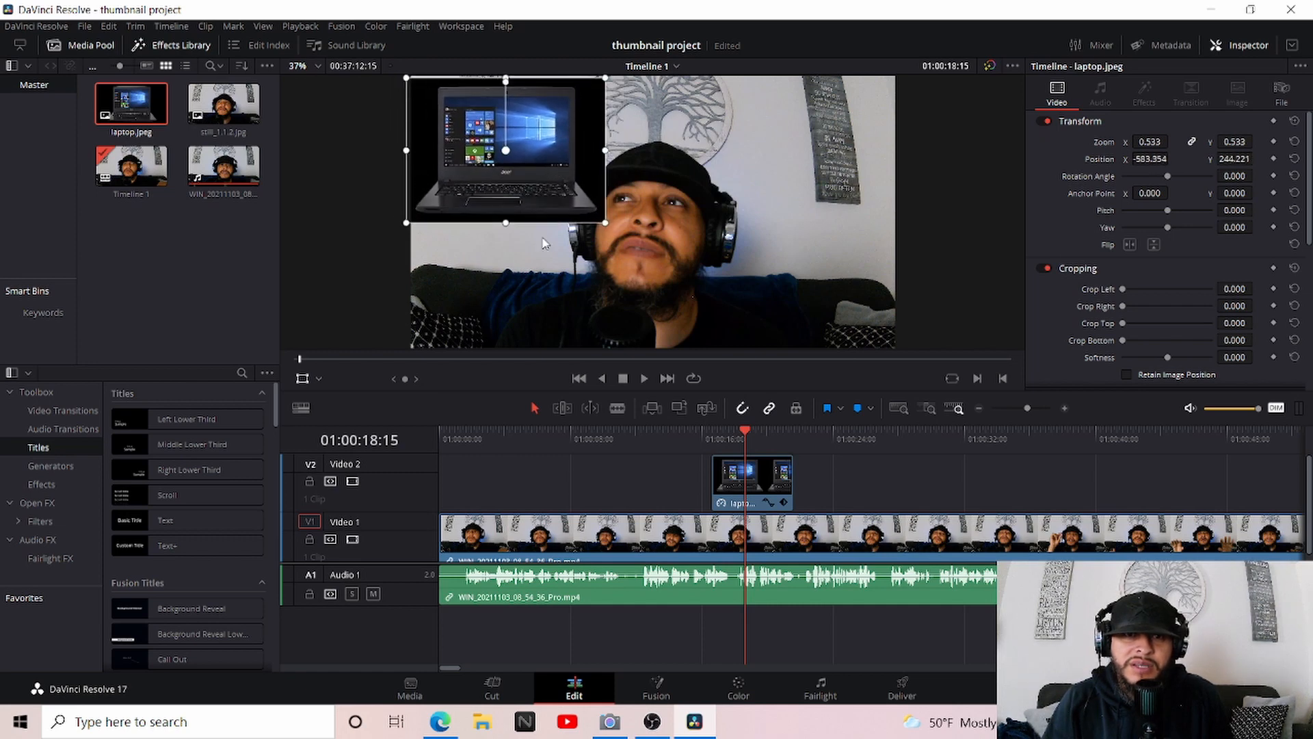
drag(603, 223, 591, 214)
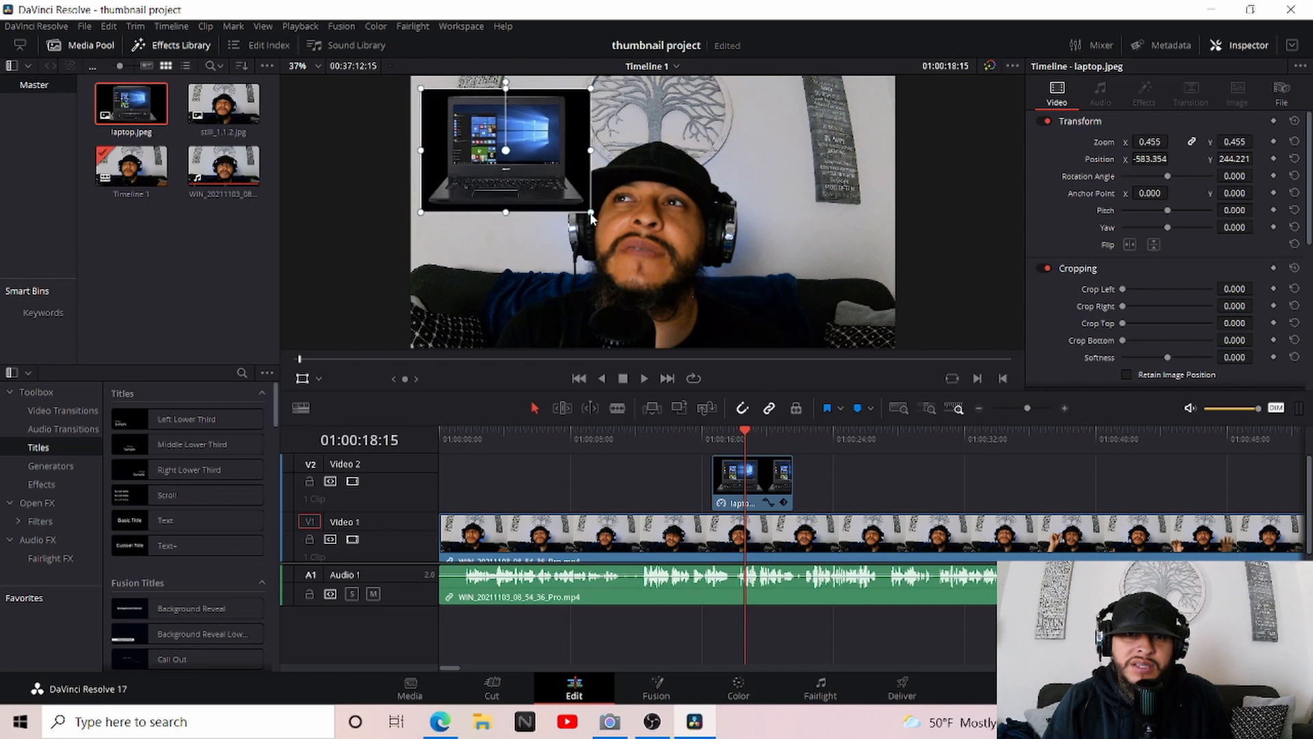
drag(523, 147, 505, 134)
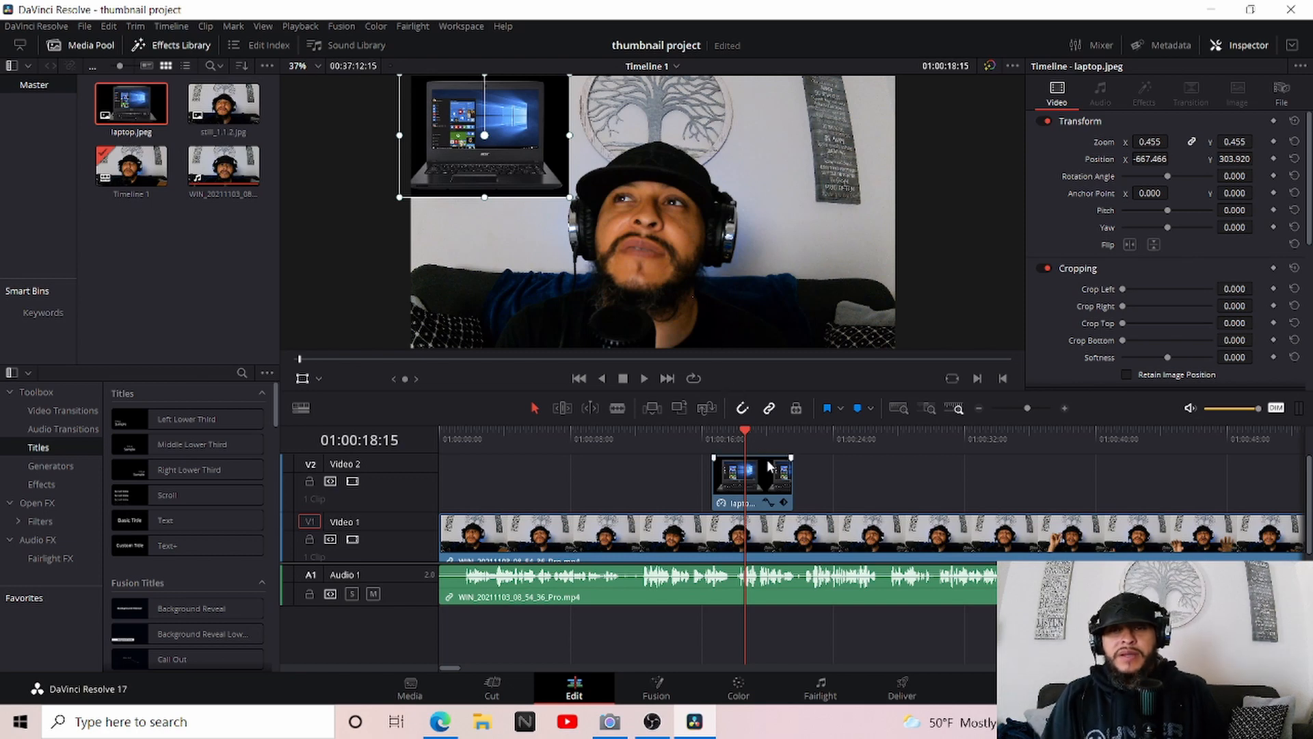
Shift the laptop clip on Video 2 so that it starts at the playhead
drag(763, 465, 789, 472)
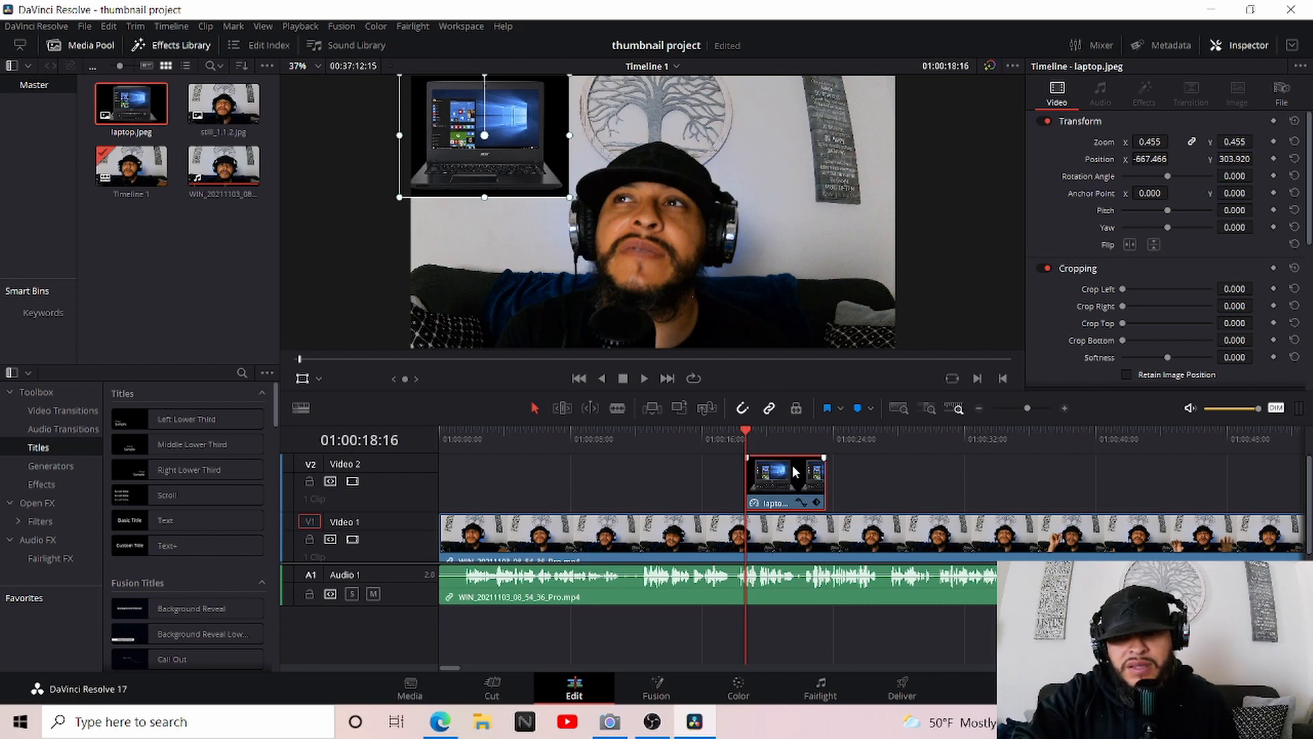
key(Left)
key(Left)
key(Right)
key(Right)
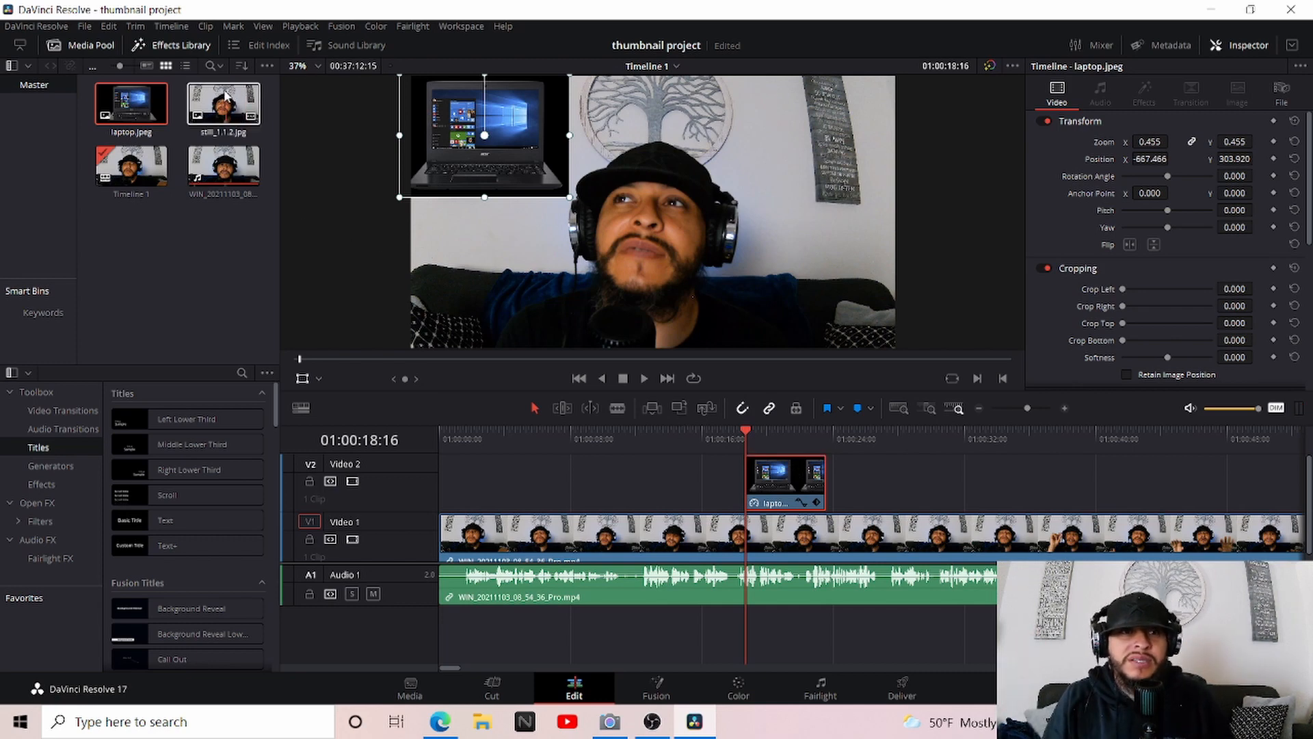
Delete the webcam video clip from the timeline and move the laptop clip closer to the timeline's start
click(884, 525)
key(Delete)
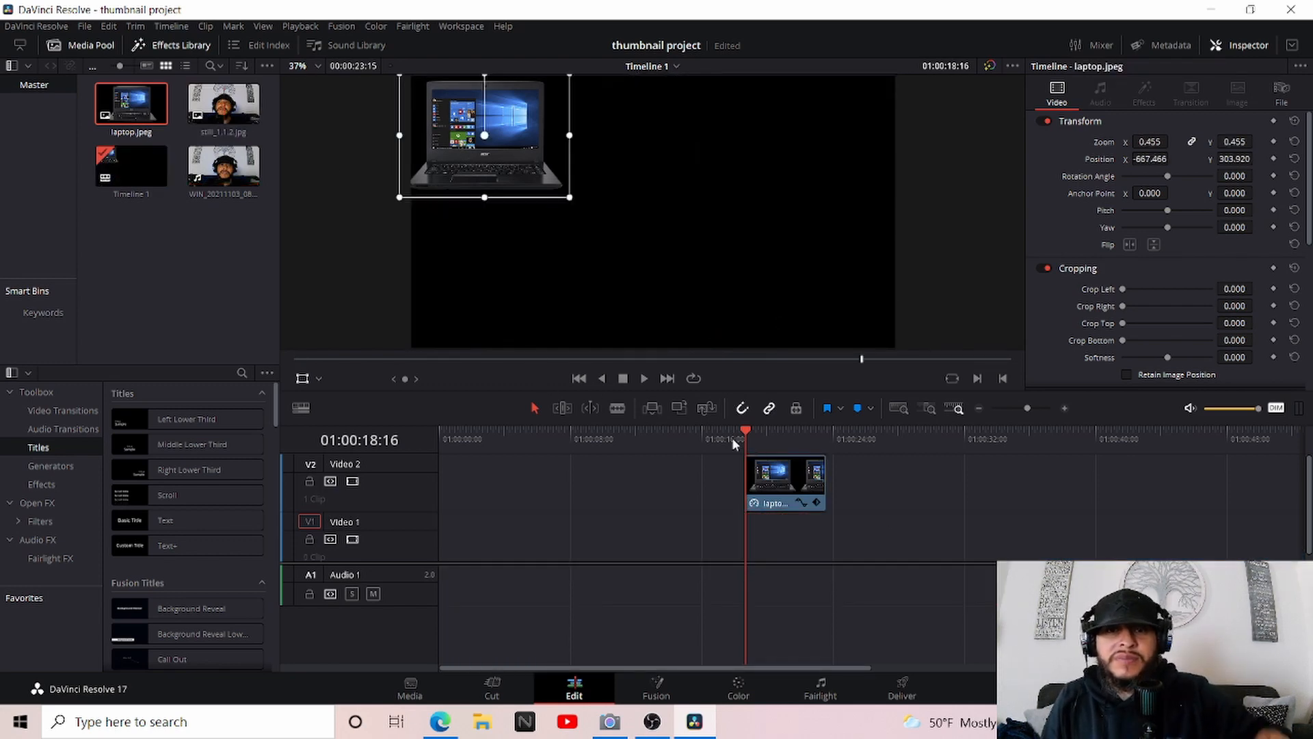
click(781, 475)
drag(782, 475, 566, 477)
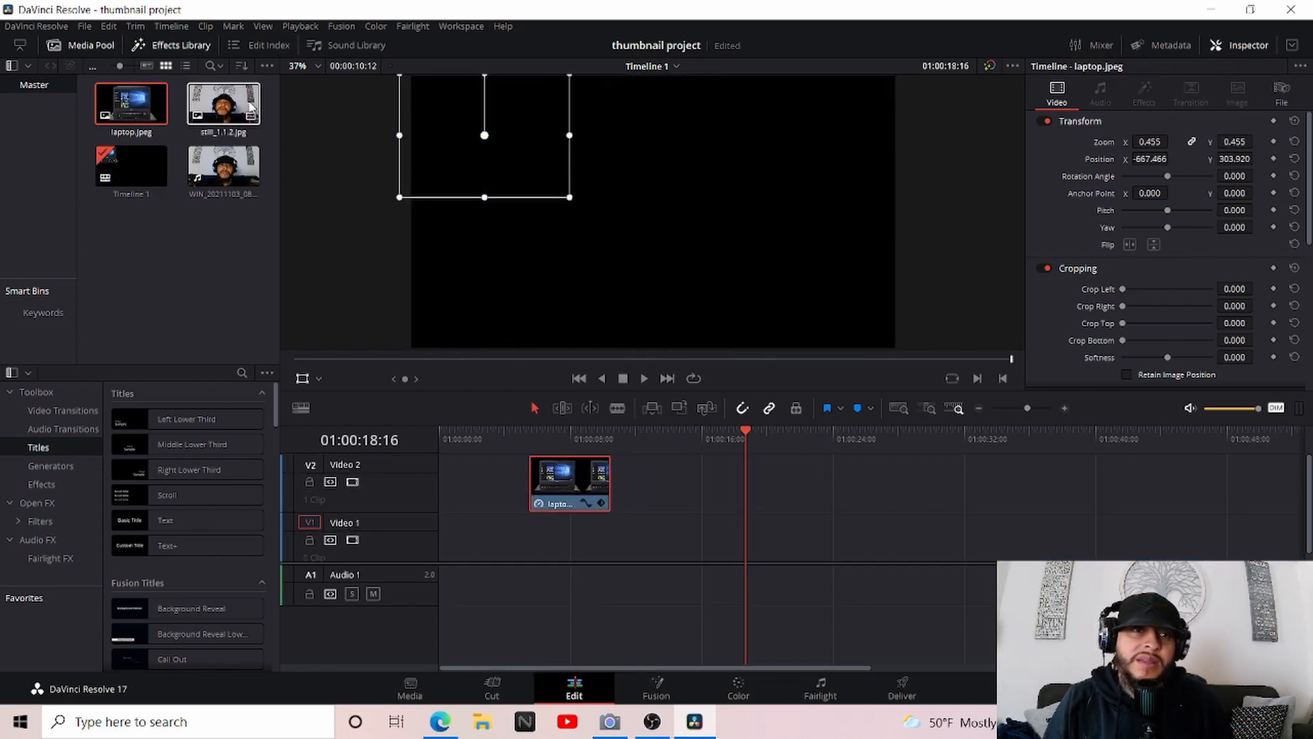
Place still_1.1.2.jpg on Video 1 directly beneath the laptop clip and set the playhead over both at 01:00:07:20
drag(239, 96, 555, 536)
click(568, 437)
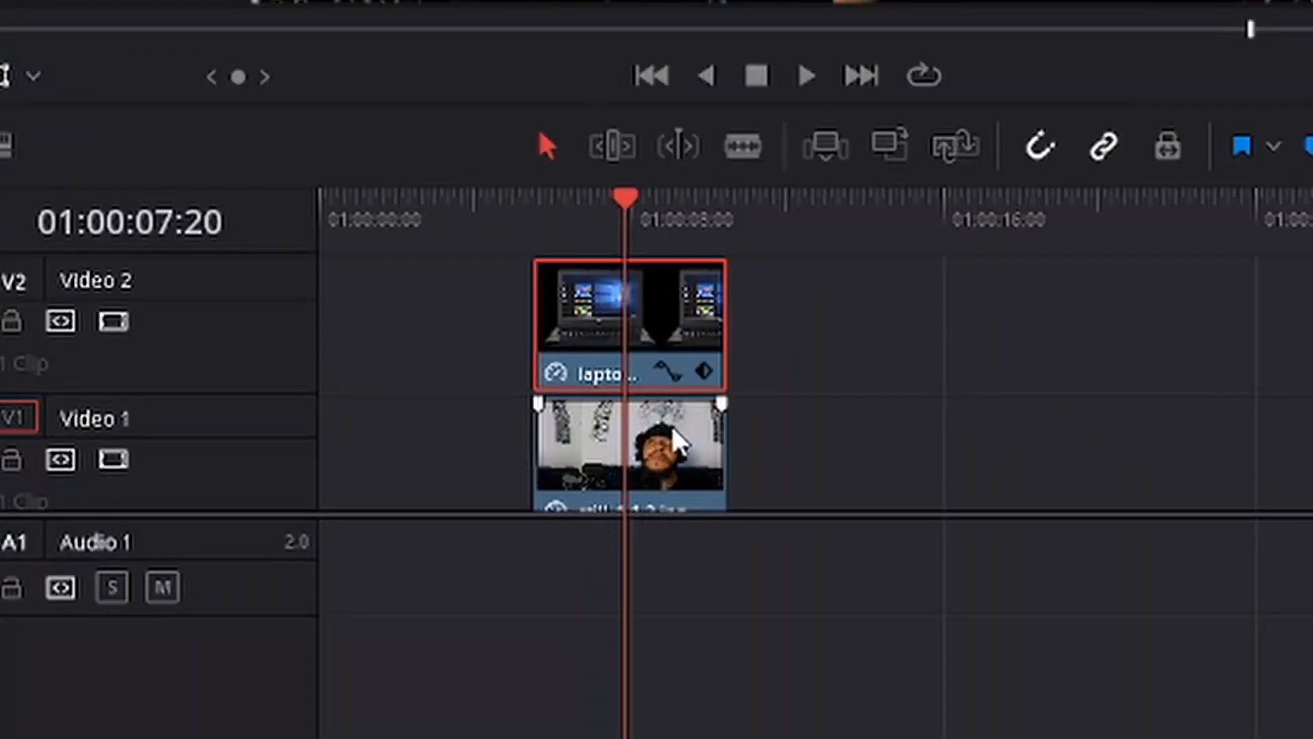
scroll(670, 446, down, 1)
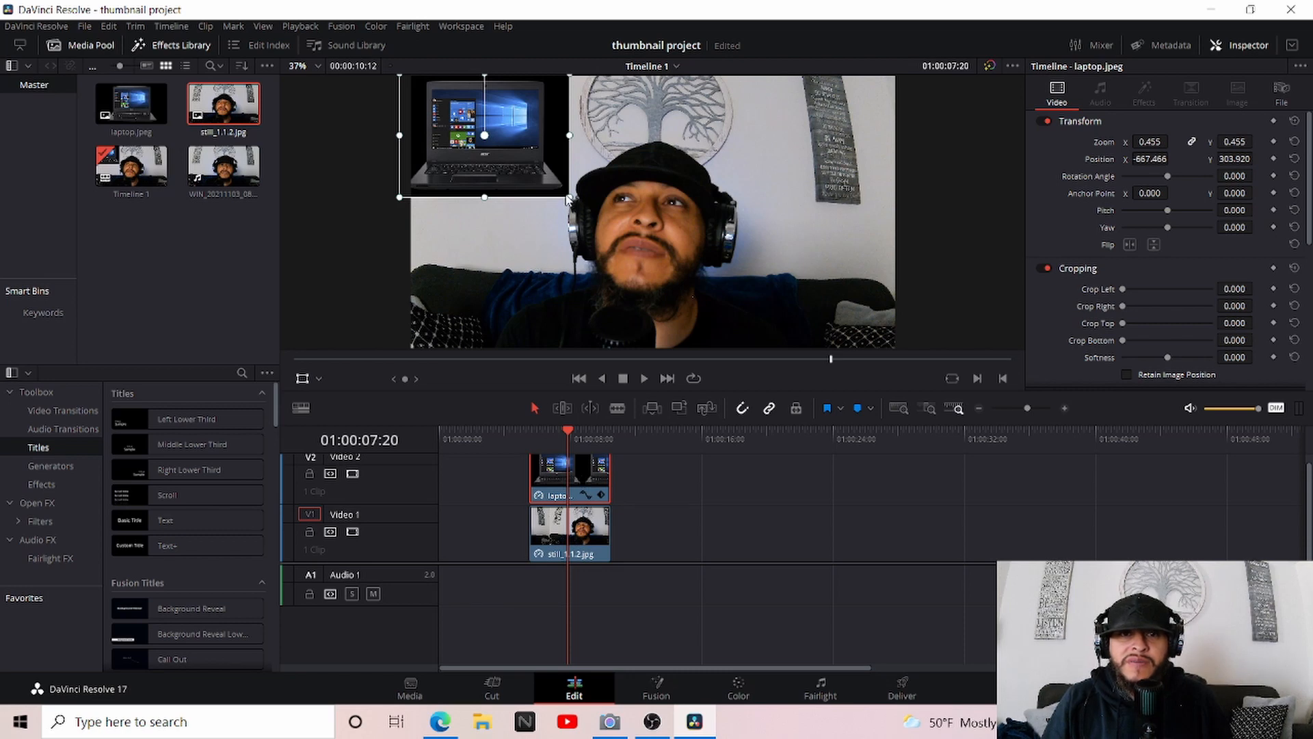
Reset the laptop image's zoom and position, then scale it to about 0.571 and move it up and to the left in the frame
click(1295, 142)
click(1294, 158)
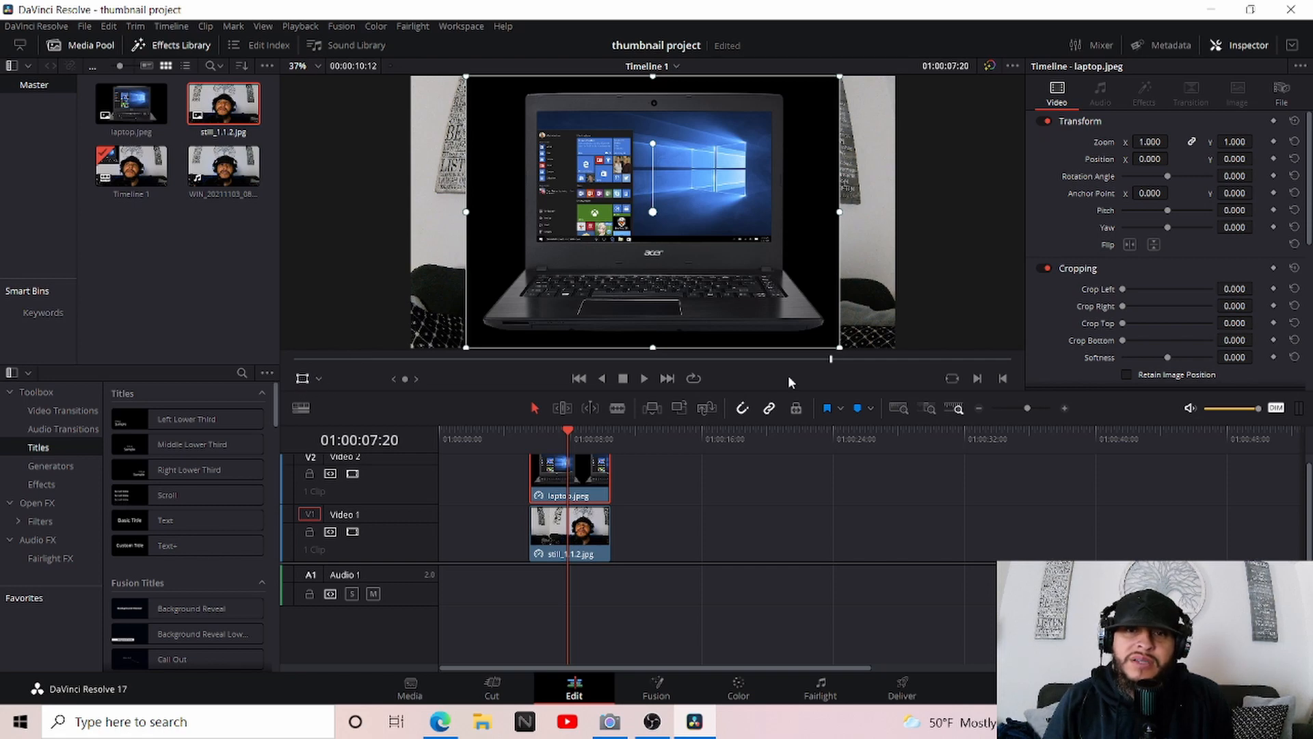
drag(814, 329, 767, 294)
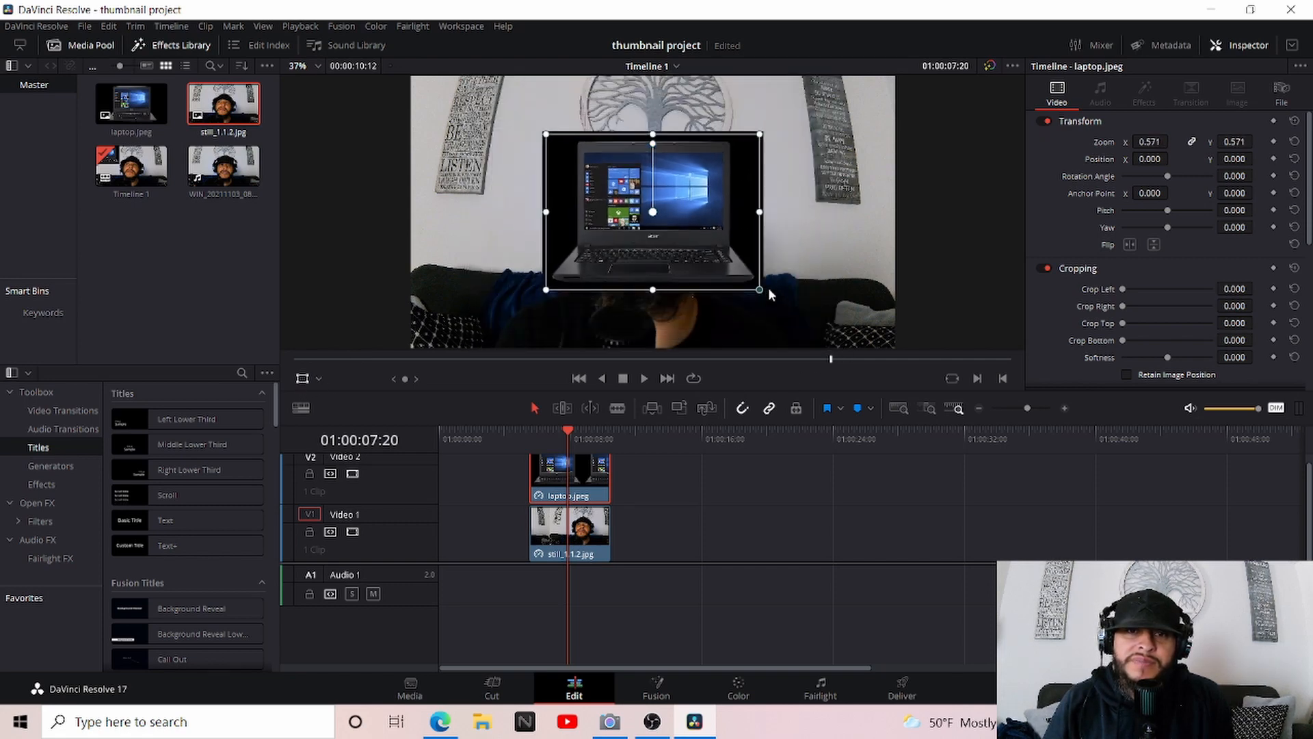
drag(666, 208, 614, 157)
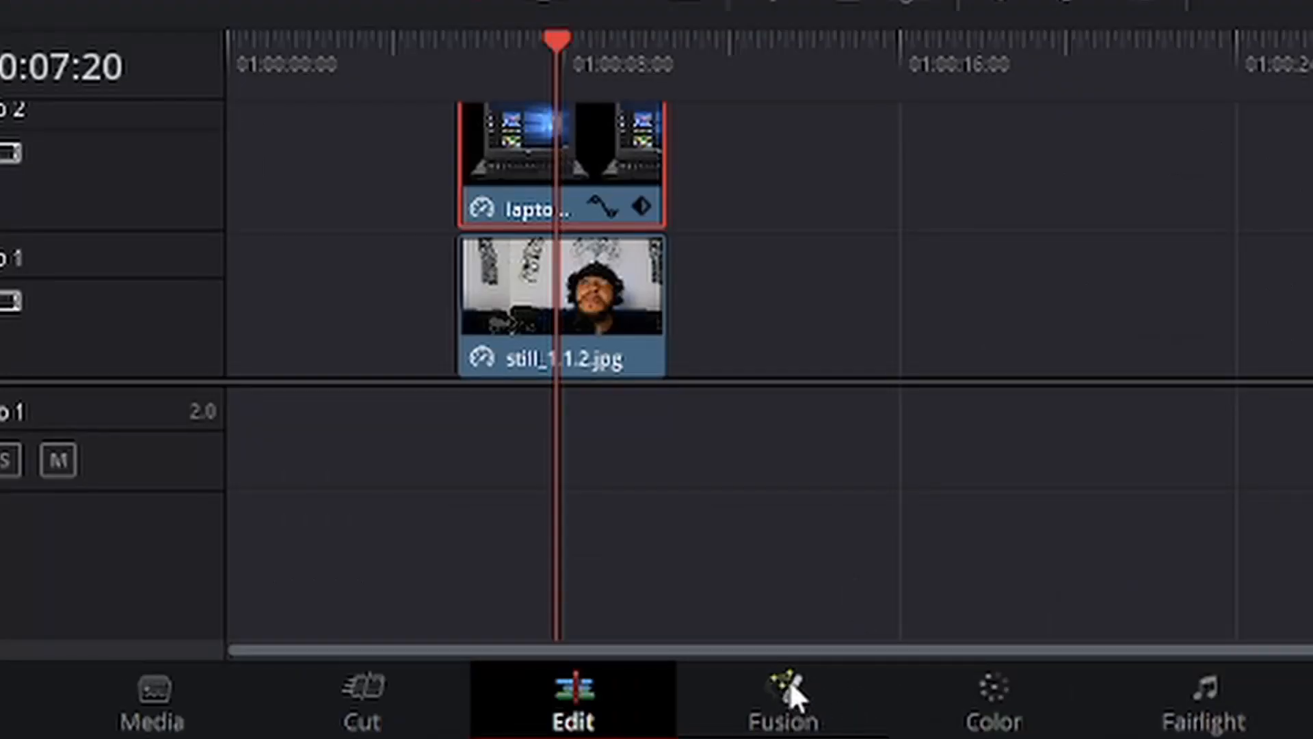
Open the laptop clip in Fusion and add a Polygon mask node above the MediaIn1 node
click(789, 679)
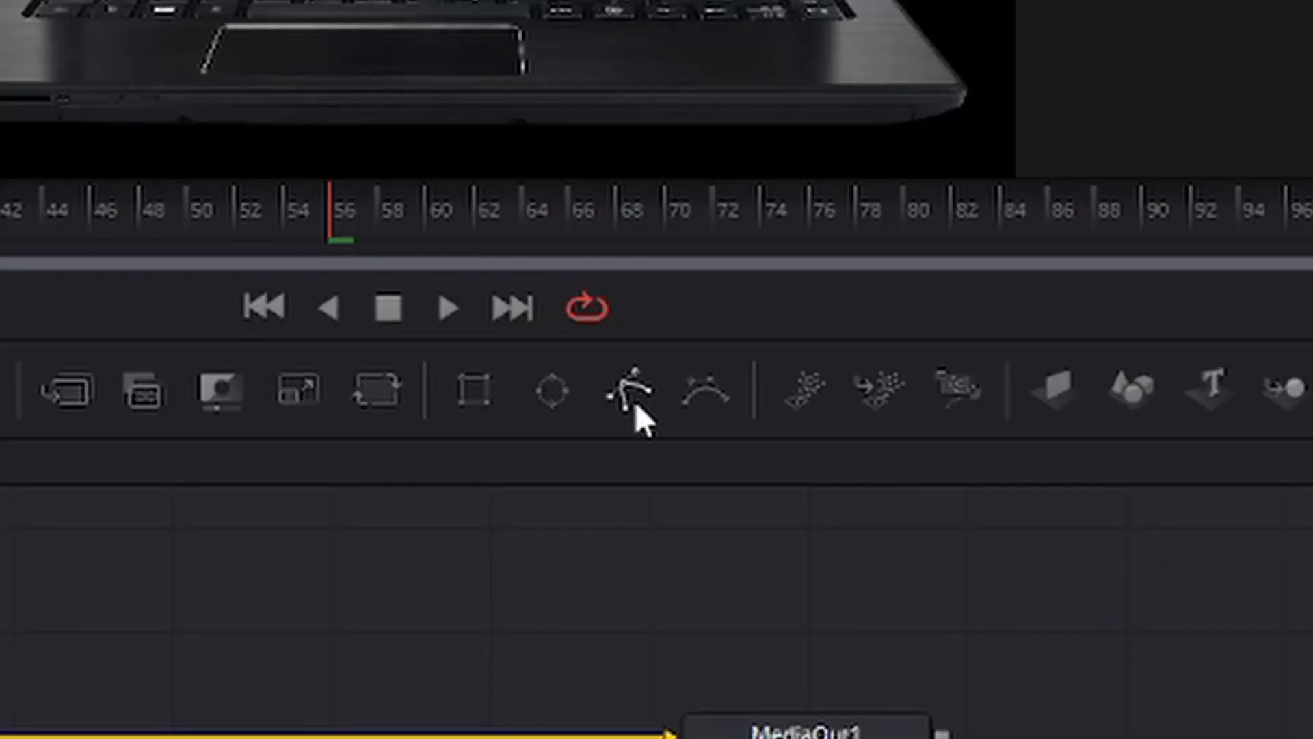
drag(628, 395, 571, 468)
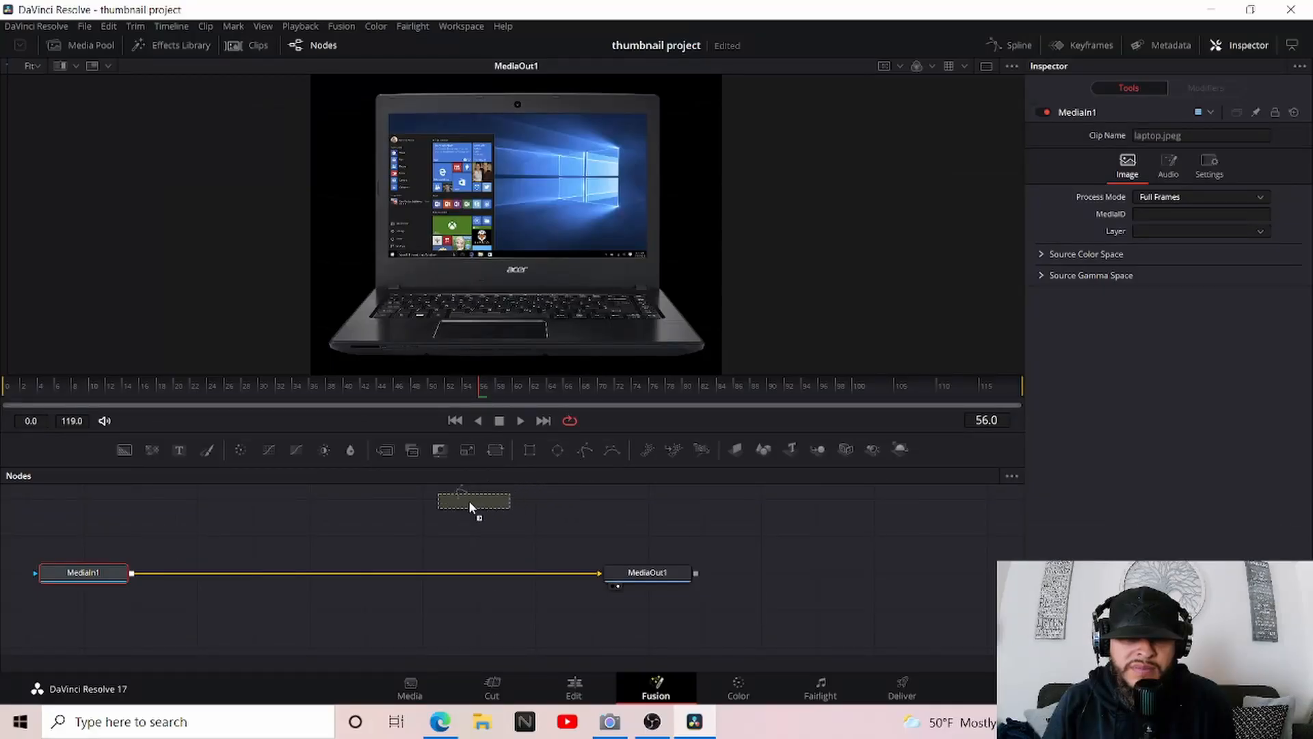
drag(193, 510, 192, 510)
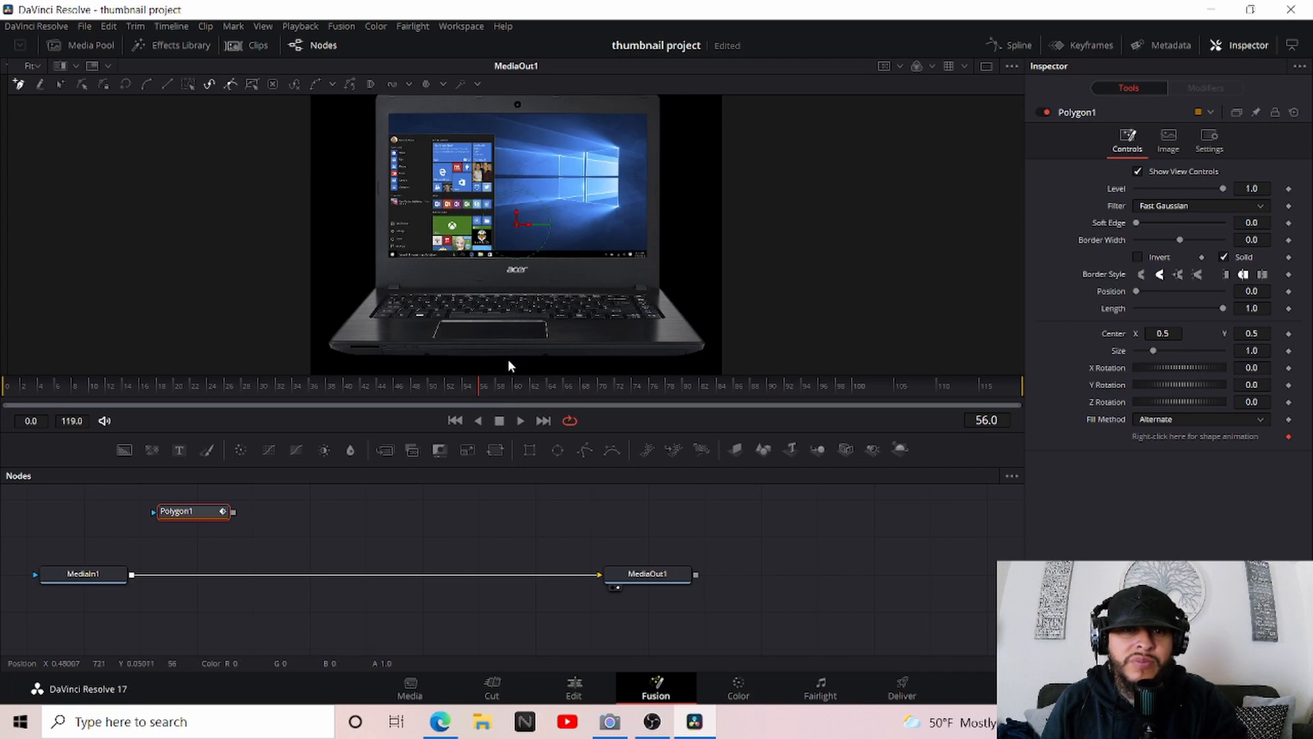
Start the polygon mask on the middle of the laptop's bottom edge and extend it to where the lower-right corner begins to curve
scroll(508, 359, up, 5)
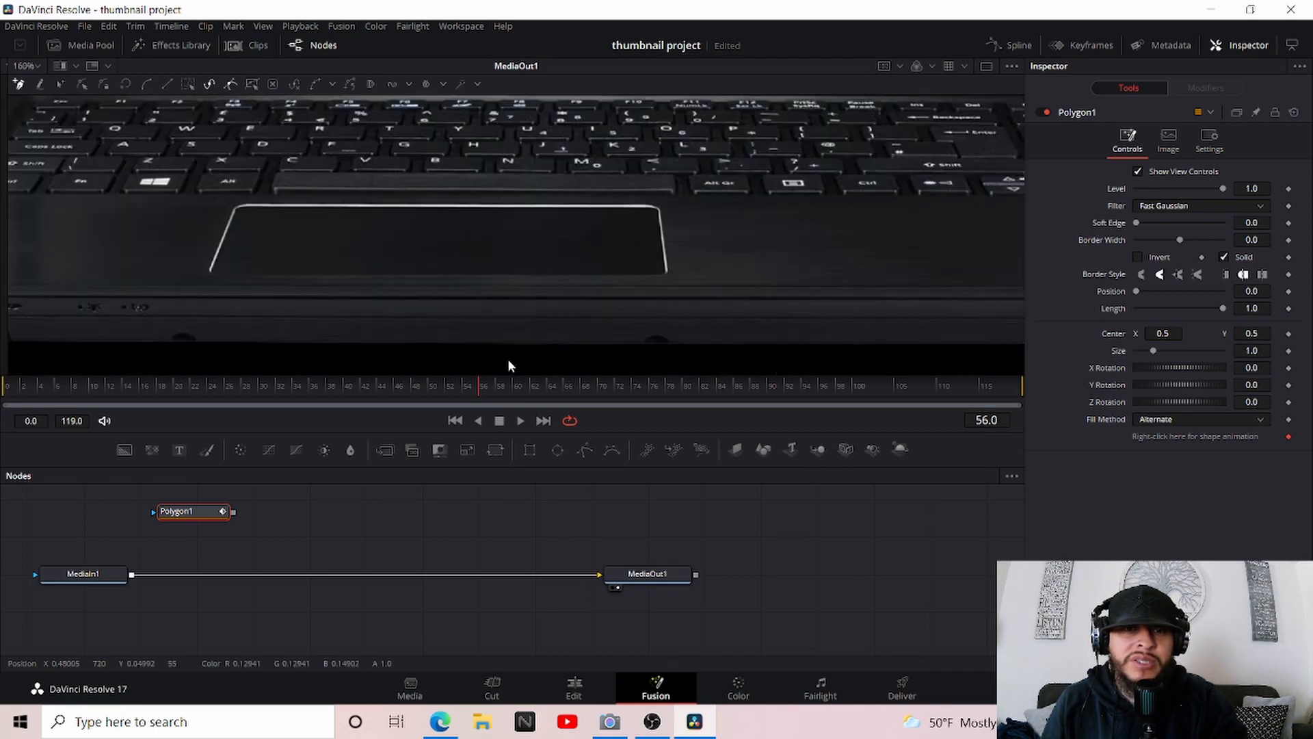
scroll(509, 360, up, 2)
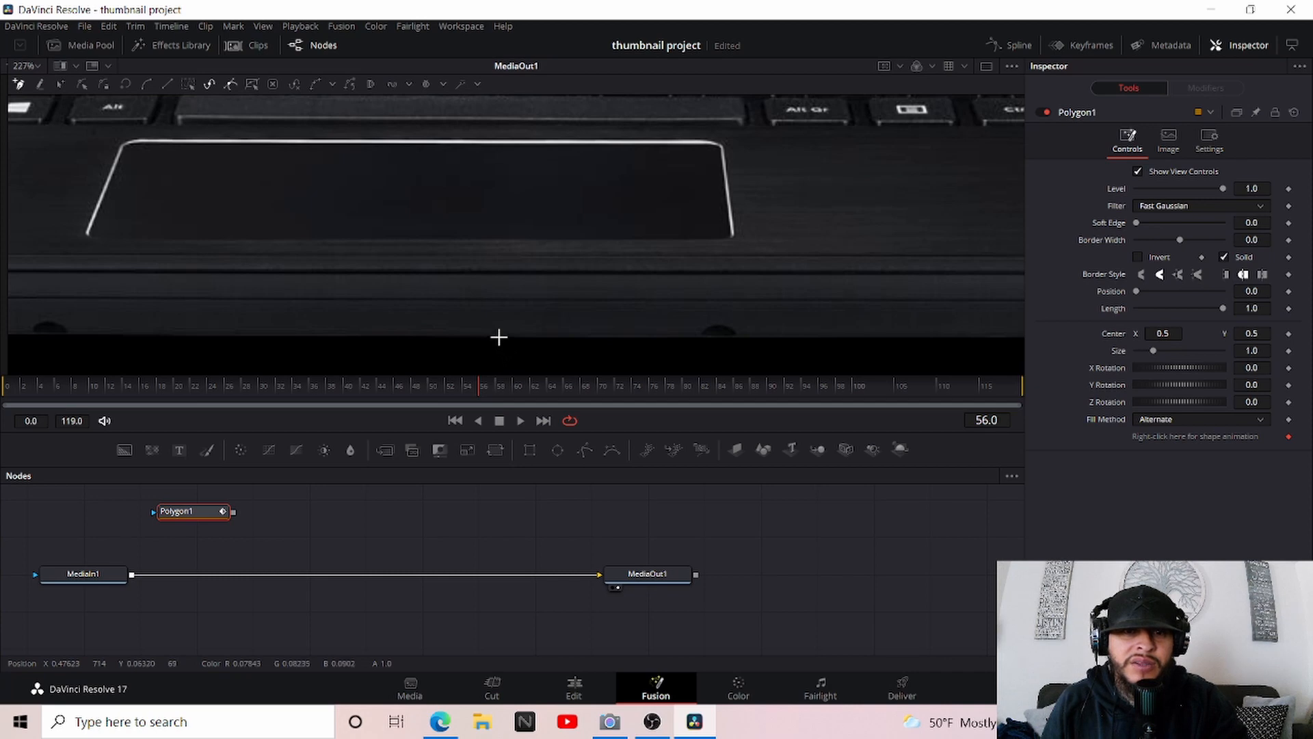
click(499, 336)
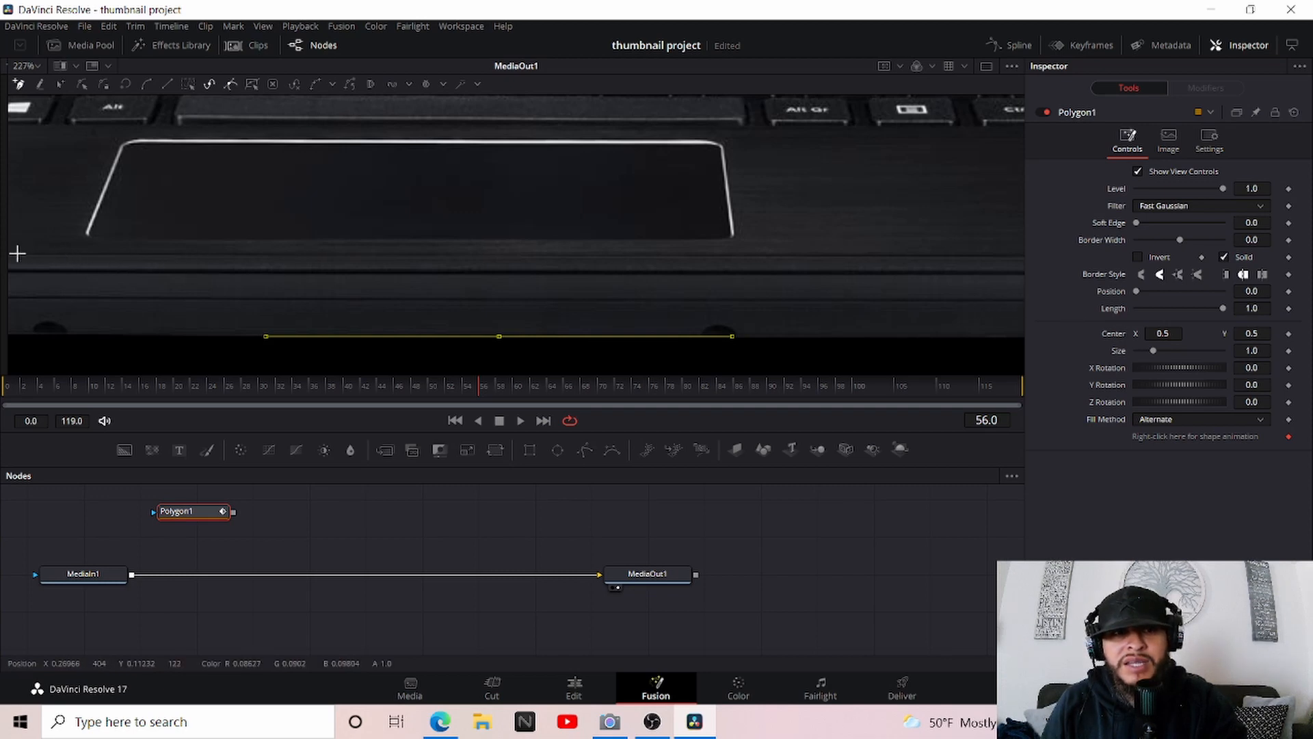
scroll(17, 254, down, 2)
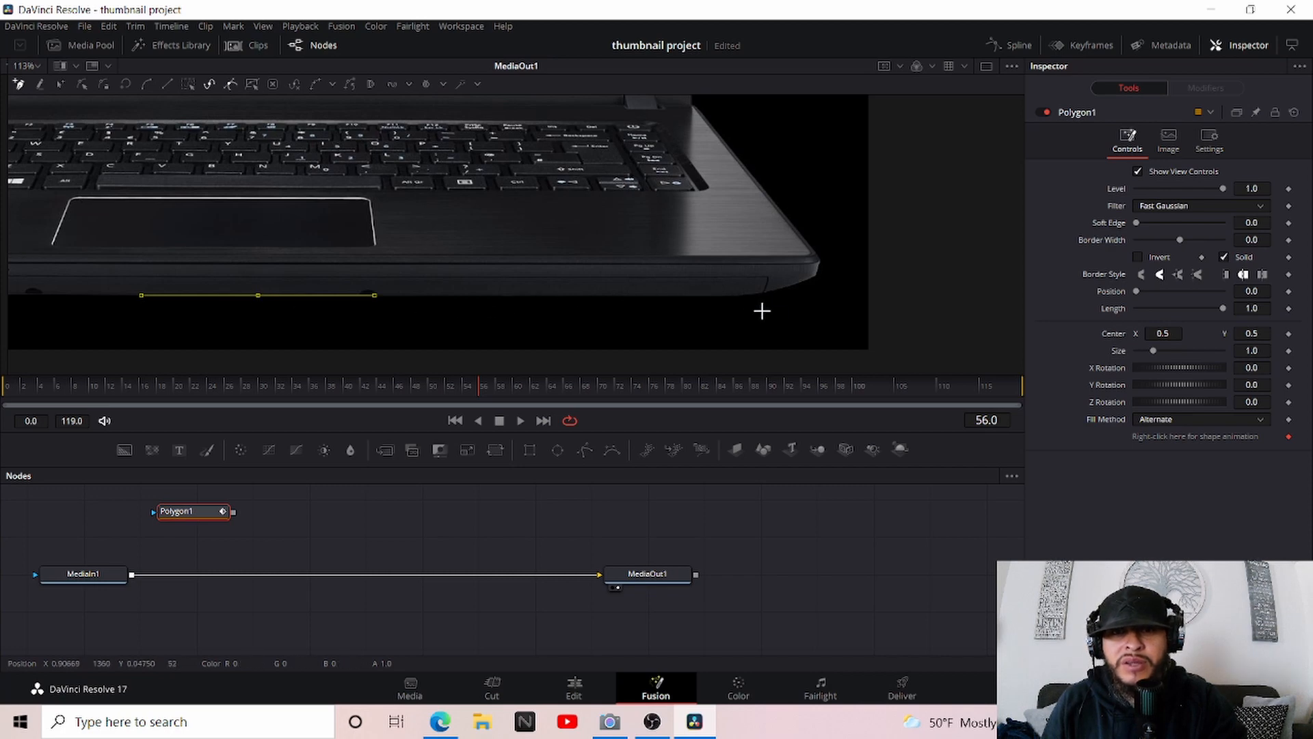
scroll(769, 314, up, 2)
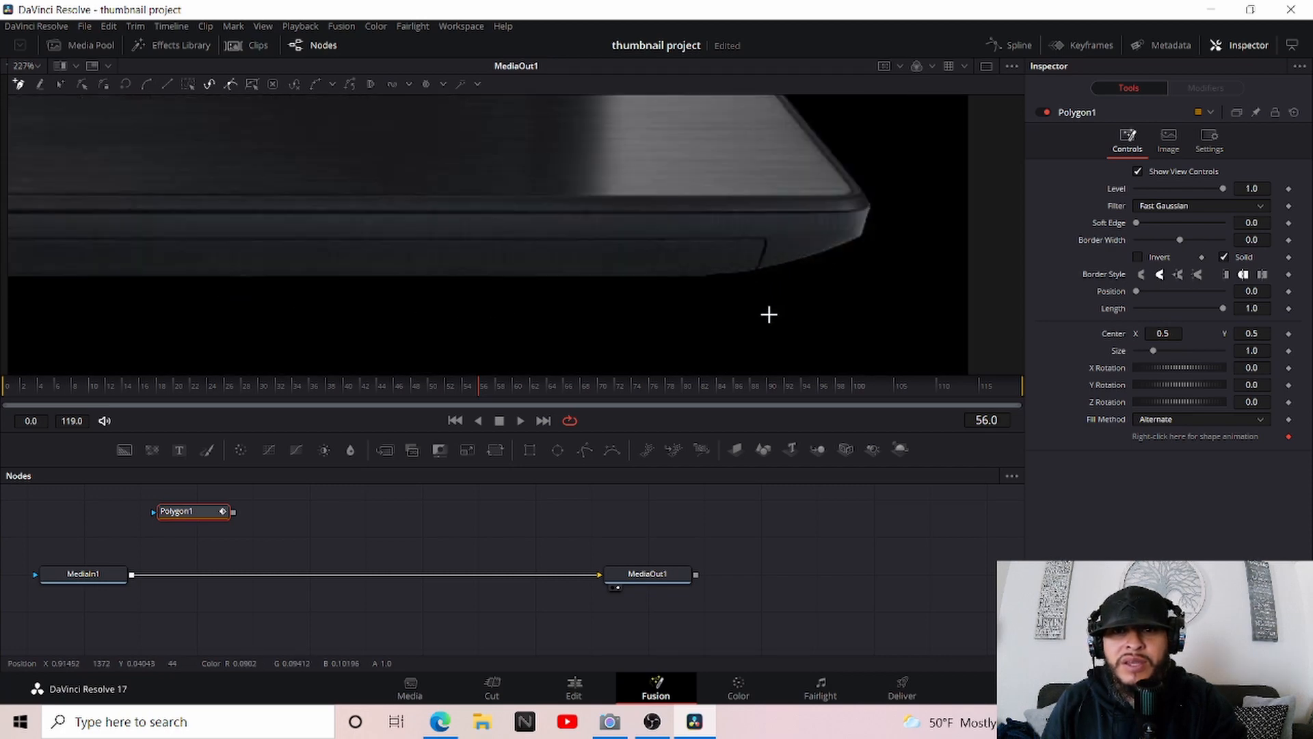
click(705, 274)
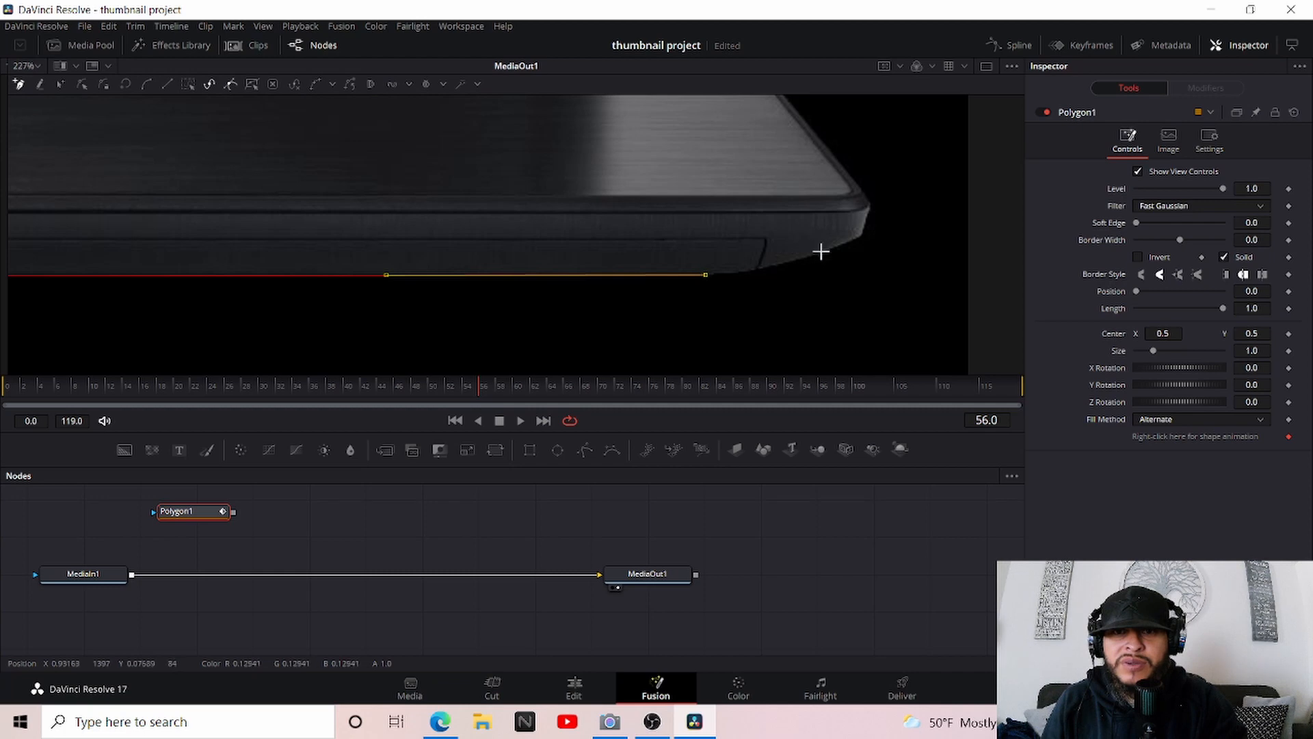
Trace the curve of the laptop's lower-right corner with closely spaced polygon points
click(758, 264)
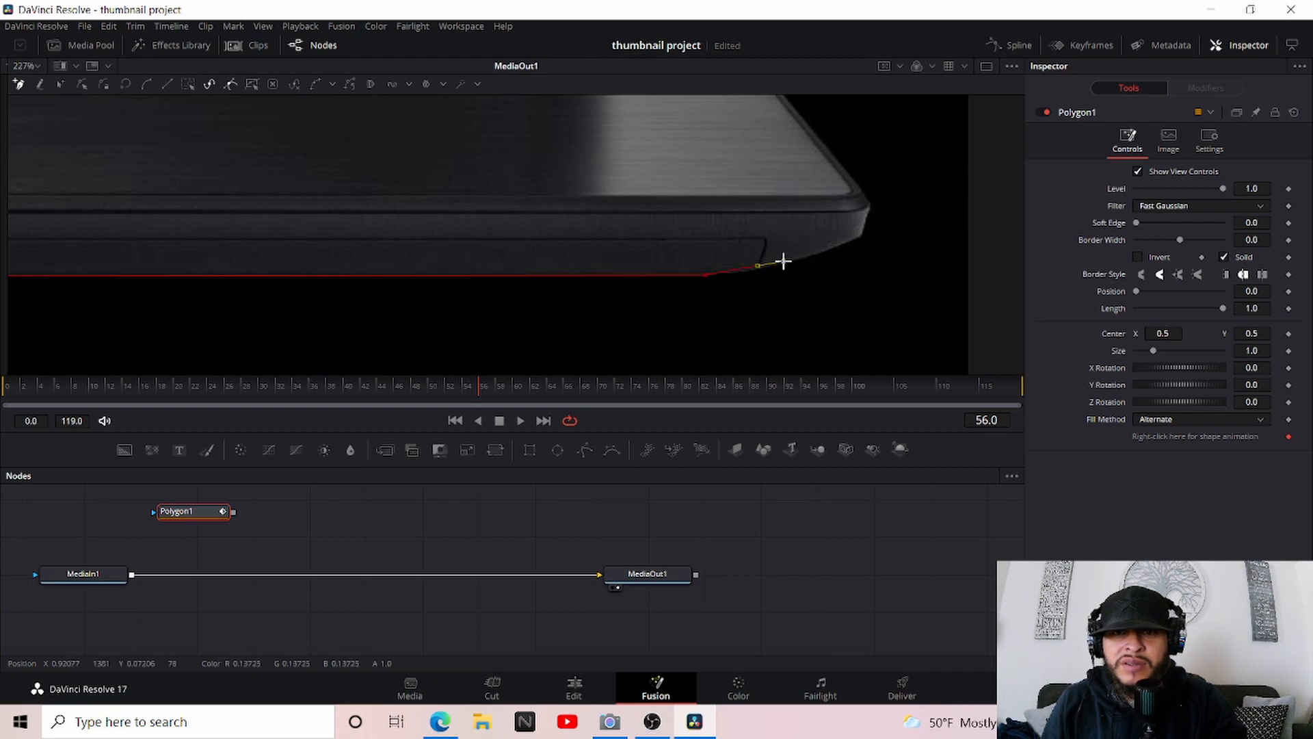
click(784, 261)
click(826, 251)
click(858, 234)
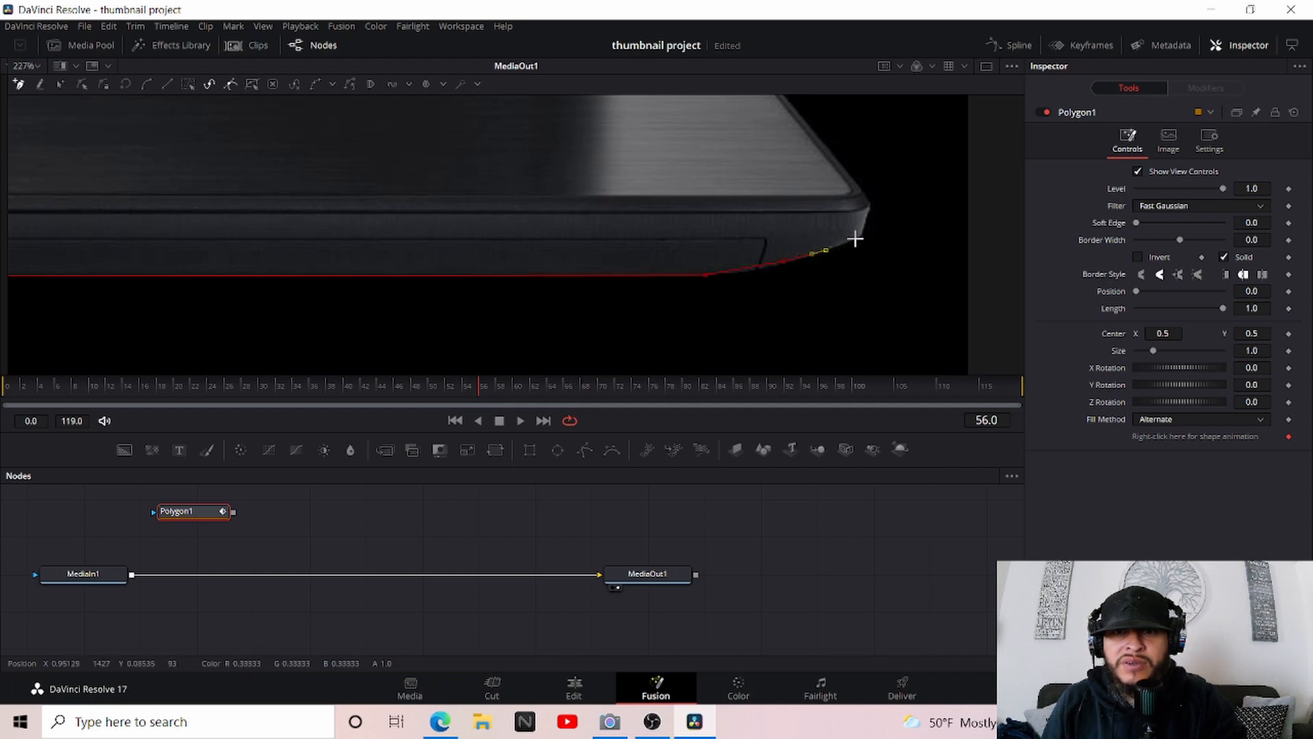
click(865, 214)
click(868, 203)
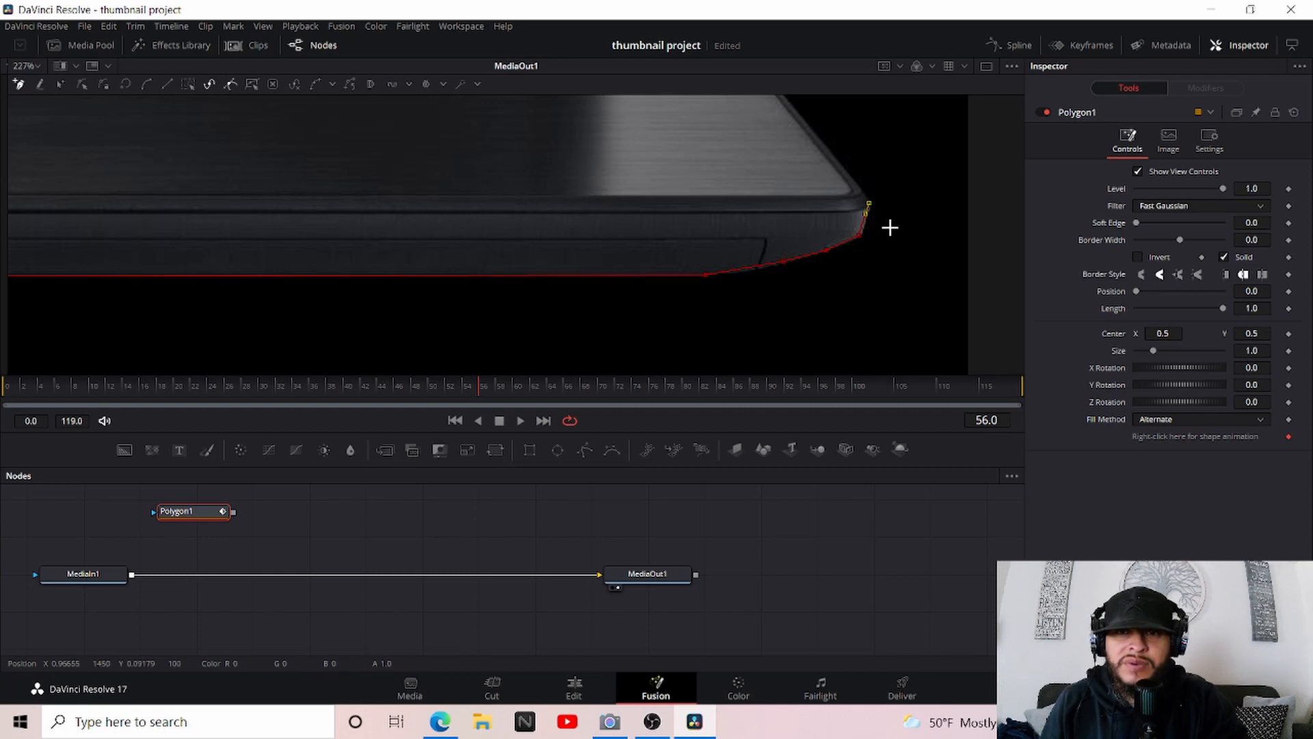
Continue the polygon outline up the right edge of the laptop base to where the screen meets the hinge
scroll(889, 228, up, 3)
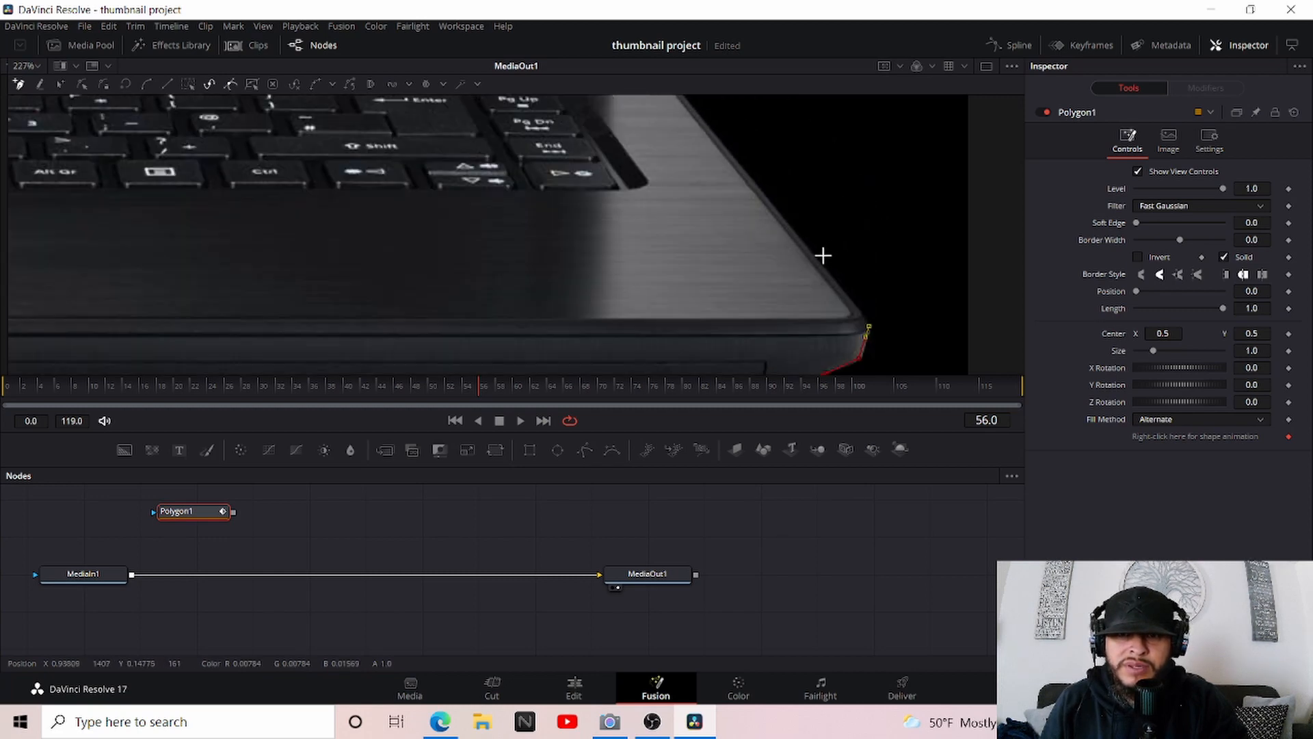
scroll(848, 264, up, 8)
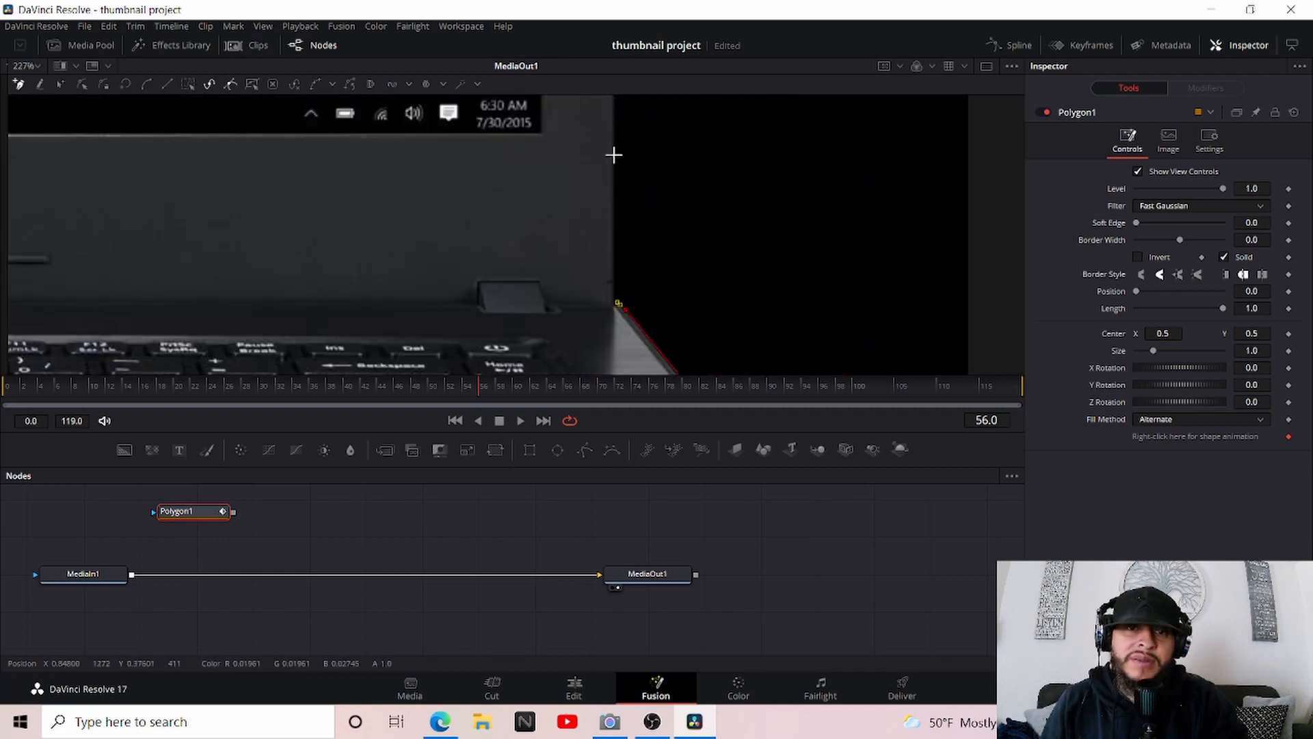
scroll(614, 154, up, 5)
scroll(613, 154, down, 7)
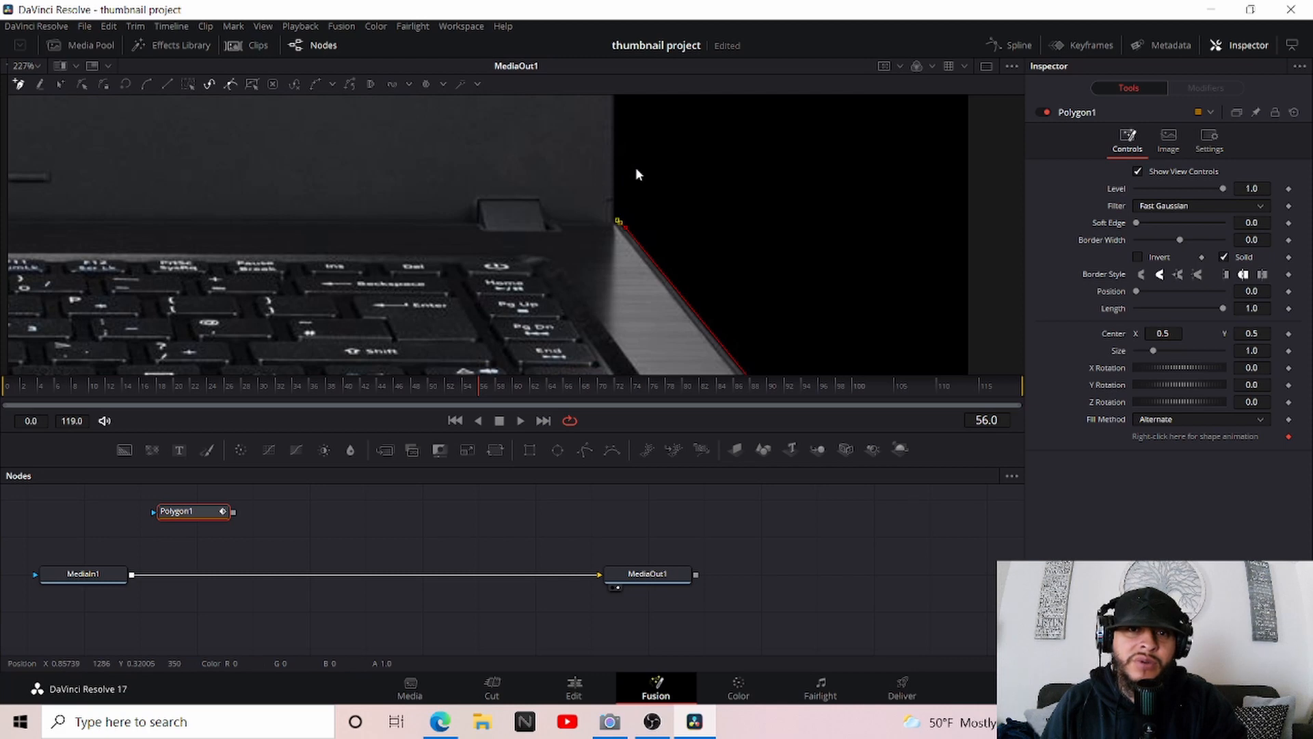
scroll(636, 169, up, 3)
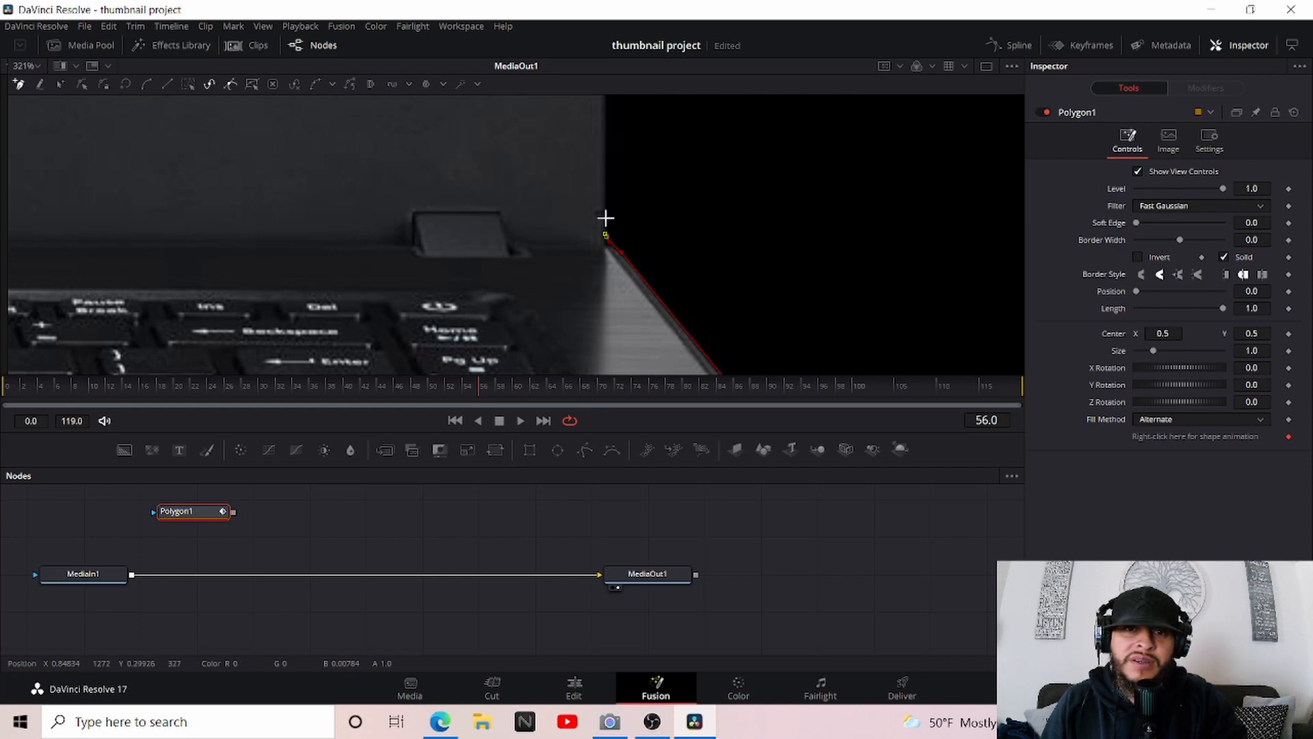
scroll(600, 260, up, 5)
scroll(760, 181, down, 2)
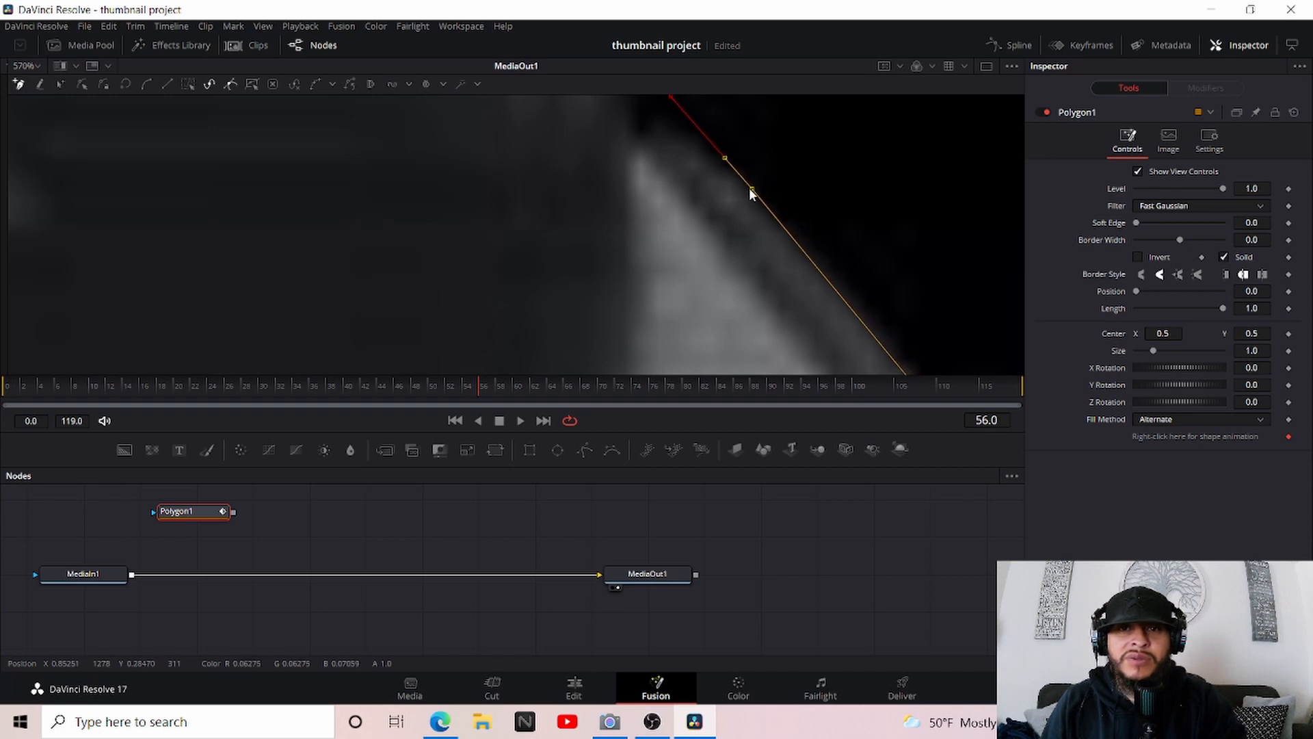
Move the polygon point at the right hinge into the corner and adjust its curve handles to follow the laptop's edge
scroll(753, 181, up, 3)
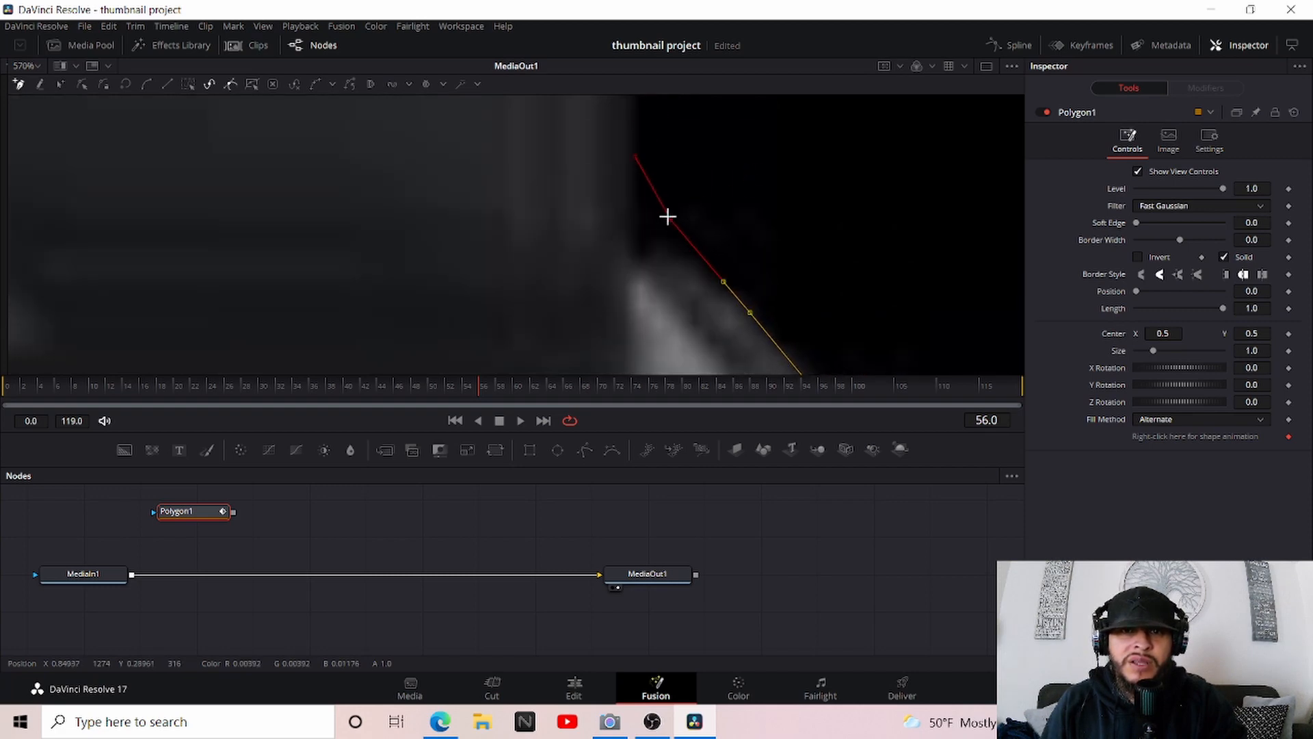
click(671, 219)
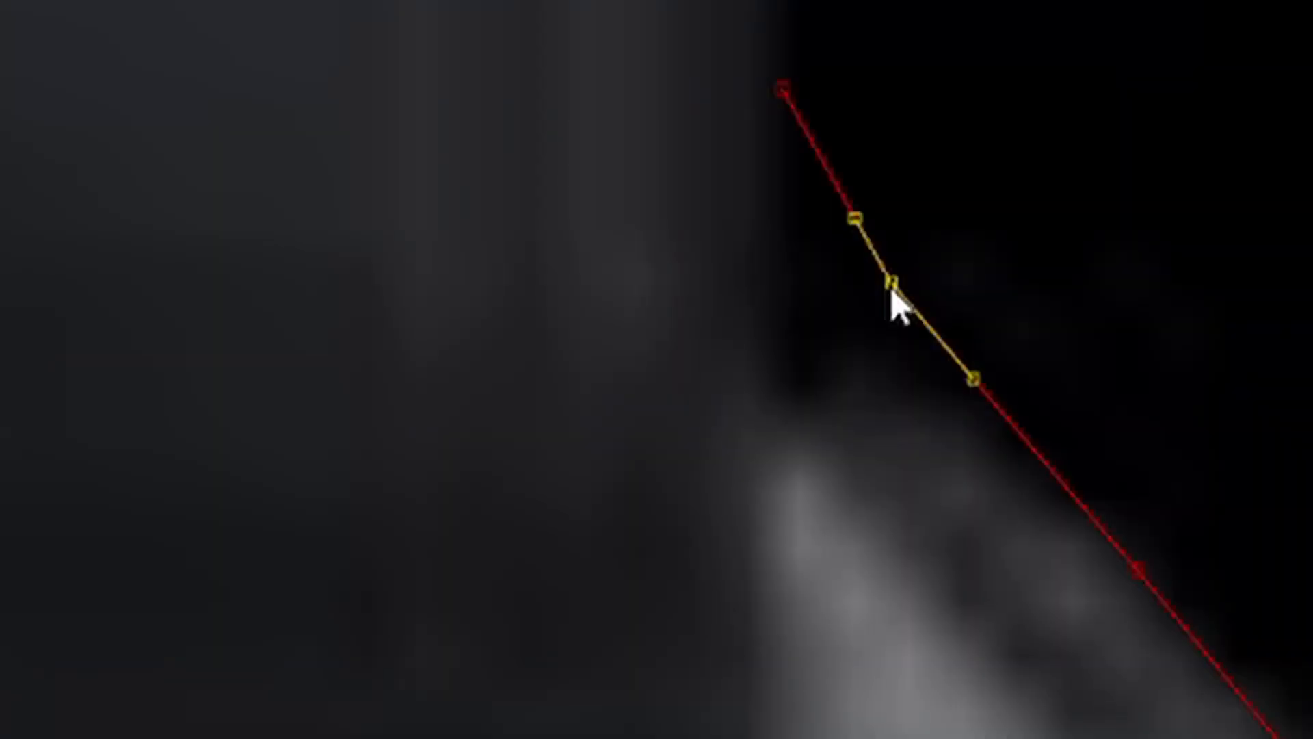
drag(671, 220, 664, 236)
drag(869, 333, 802, 386)
drag(911, 460, 945, 377)
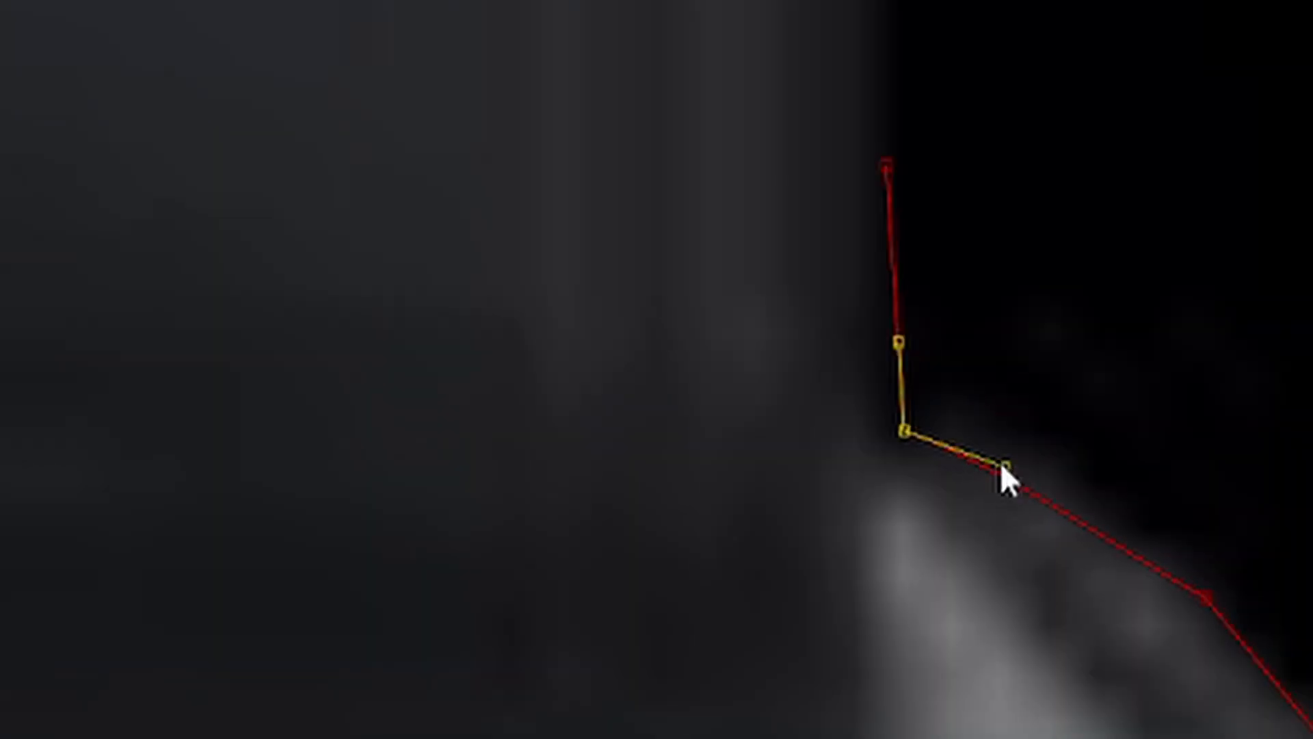
mouse_move(1028, 410)
mouse_down()
mouse_move(1053, 385)
mouse_move(1033, 400)
mouse_up()
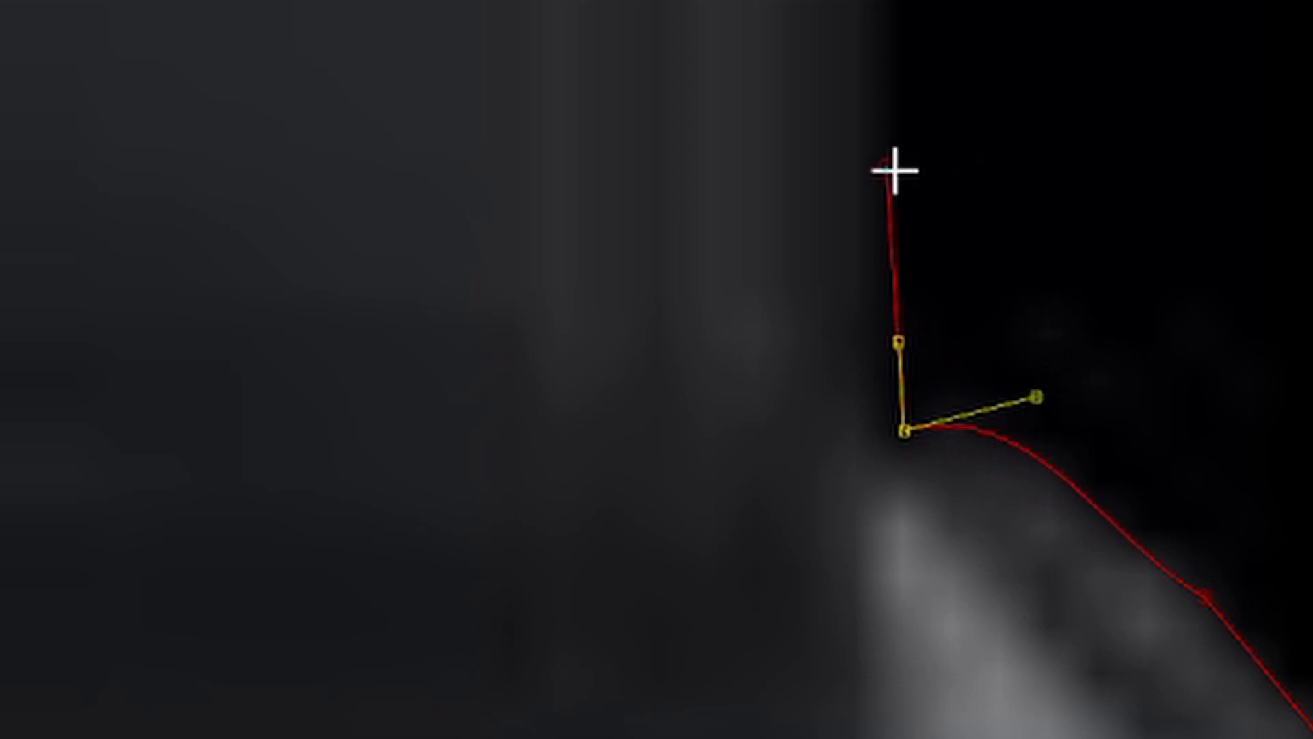
click(897, 343)
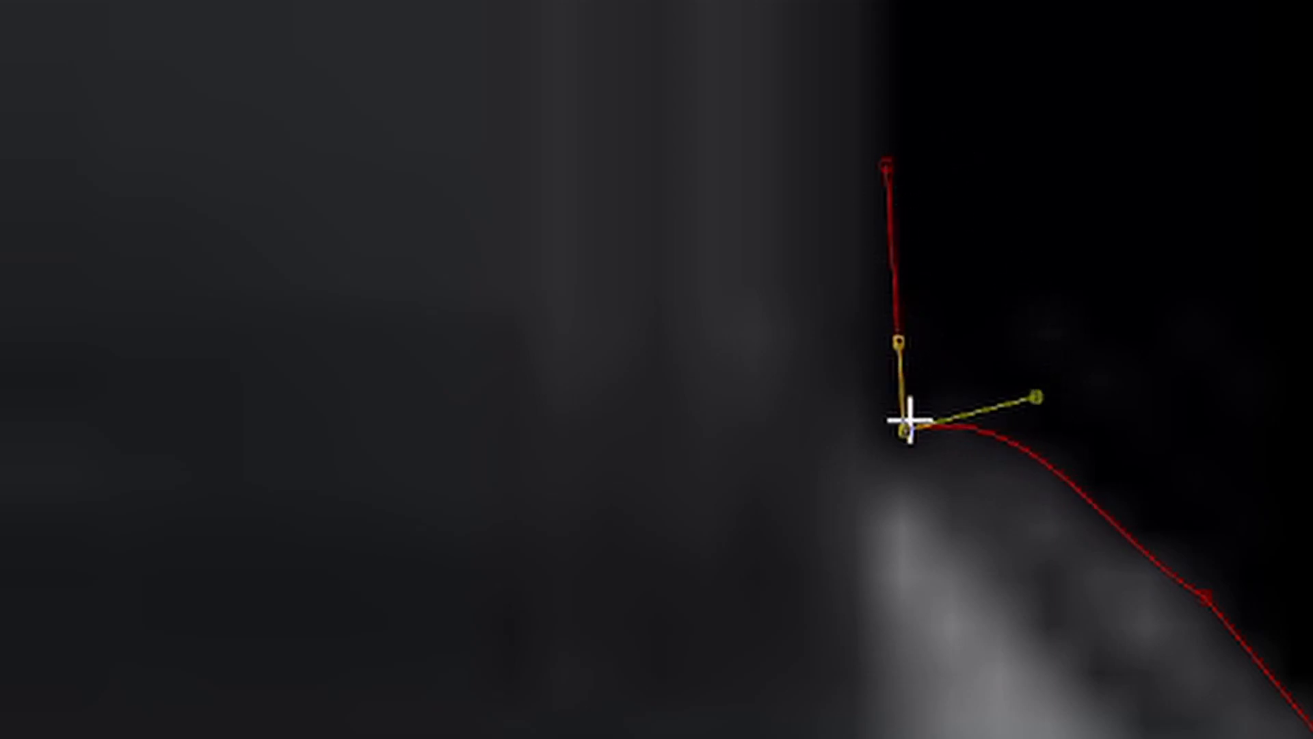
Shift the two polygon points at the right hinge inward onto the laptop's edge
drag(903, 430, 881, 431)
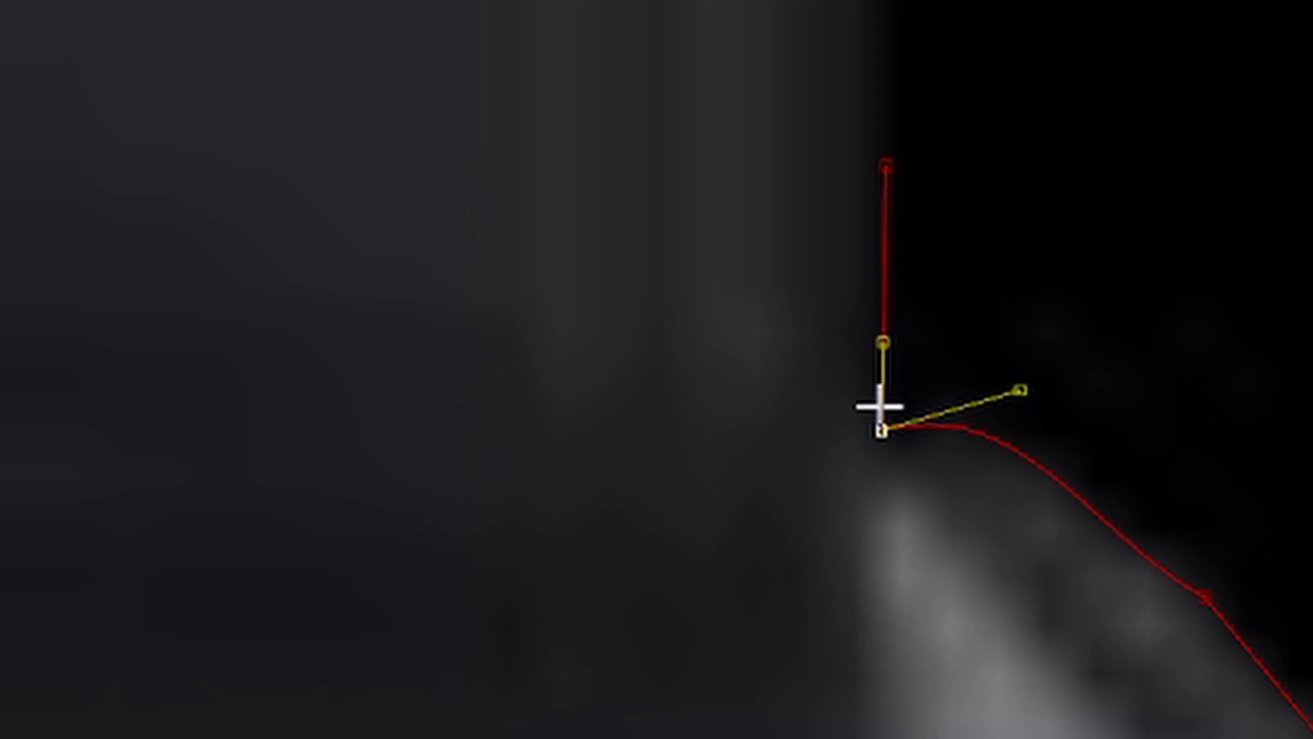
drag(881, 171, 860, 174)
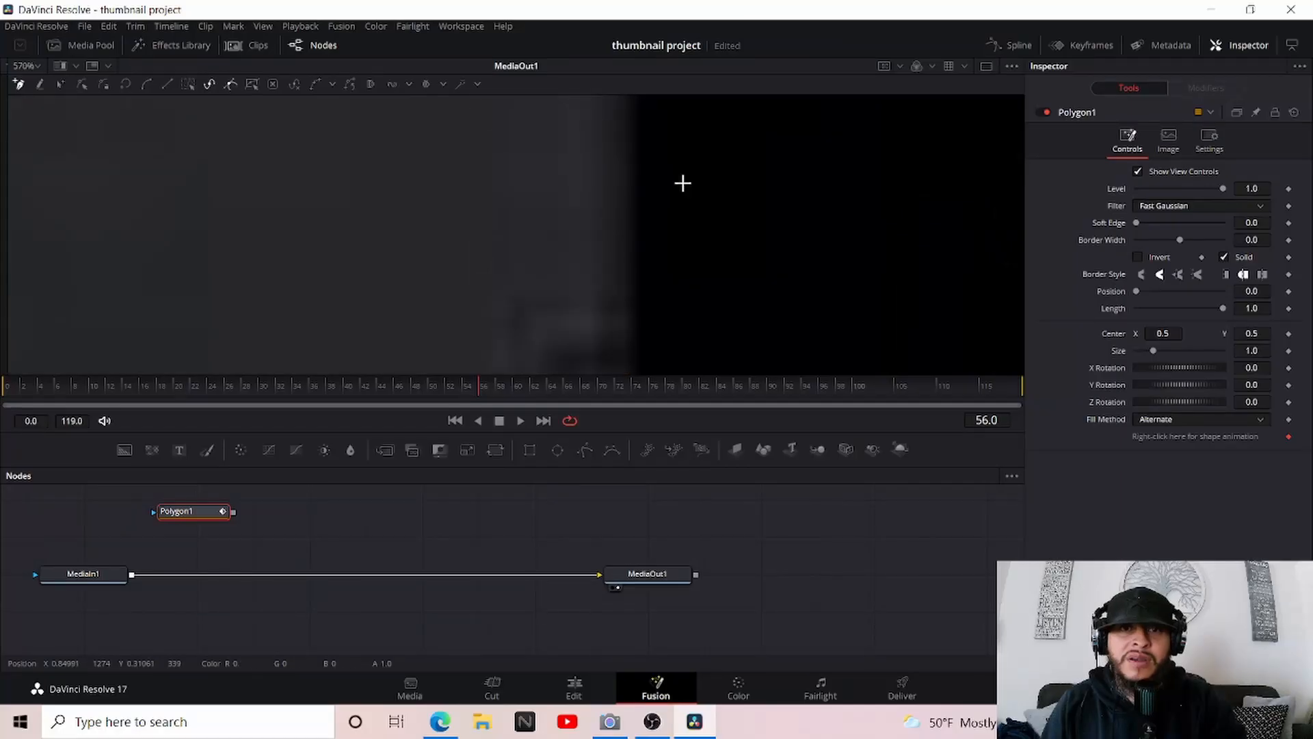
Extend the polygon up the right edge of the laptop screen and place two points on the lower part of the upper-right corner's curve
scroll(686, 185, down, 2)
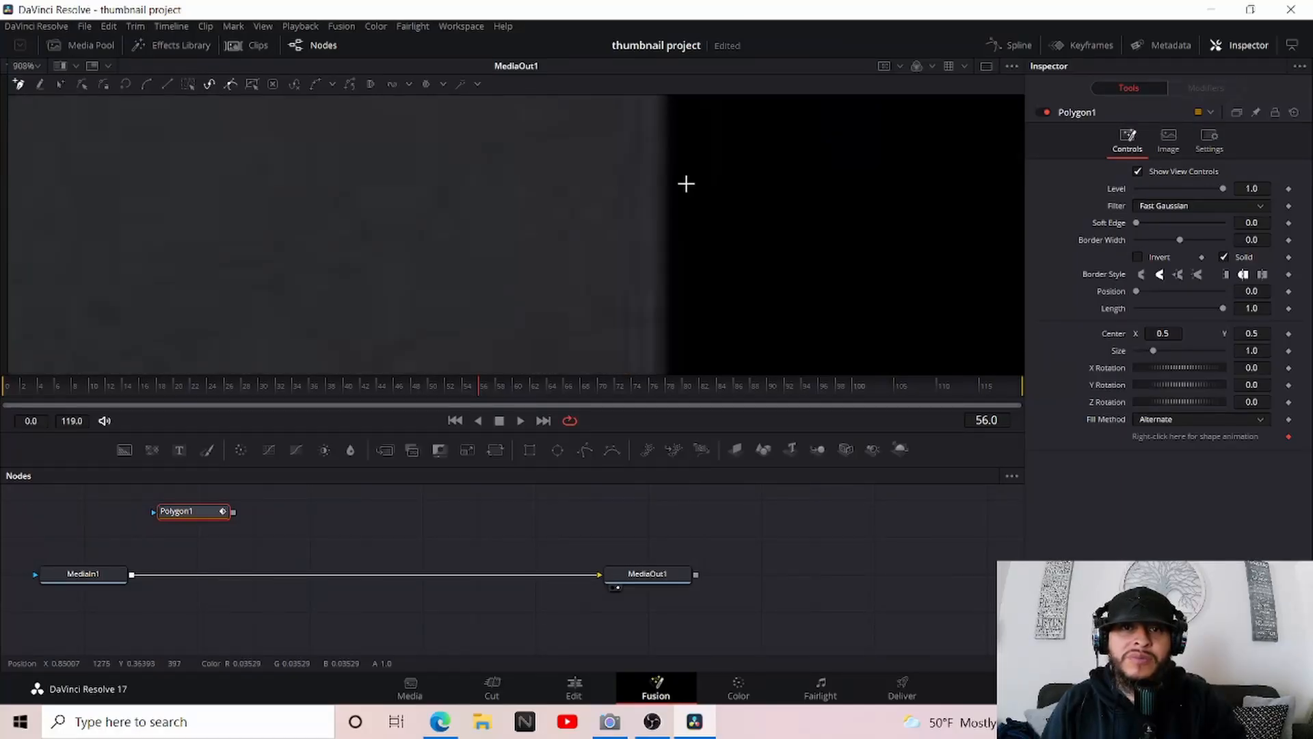
scroll(704, 175, down, 3)
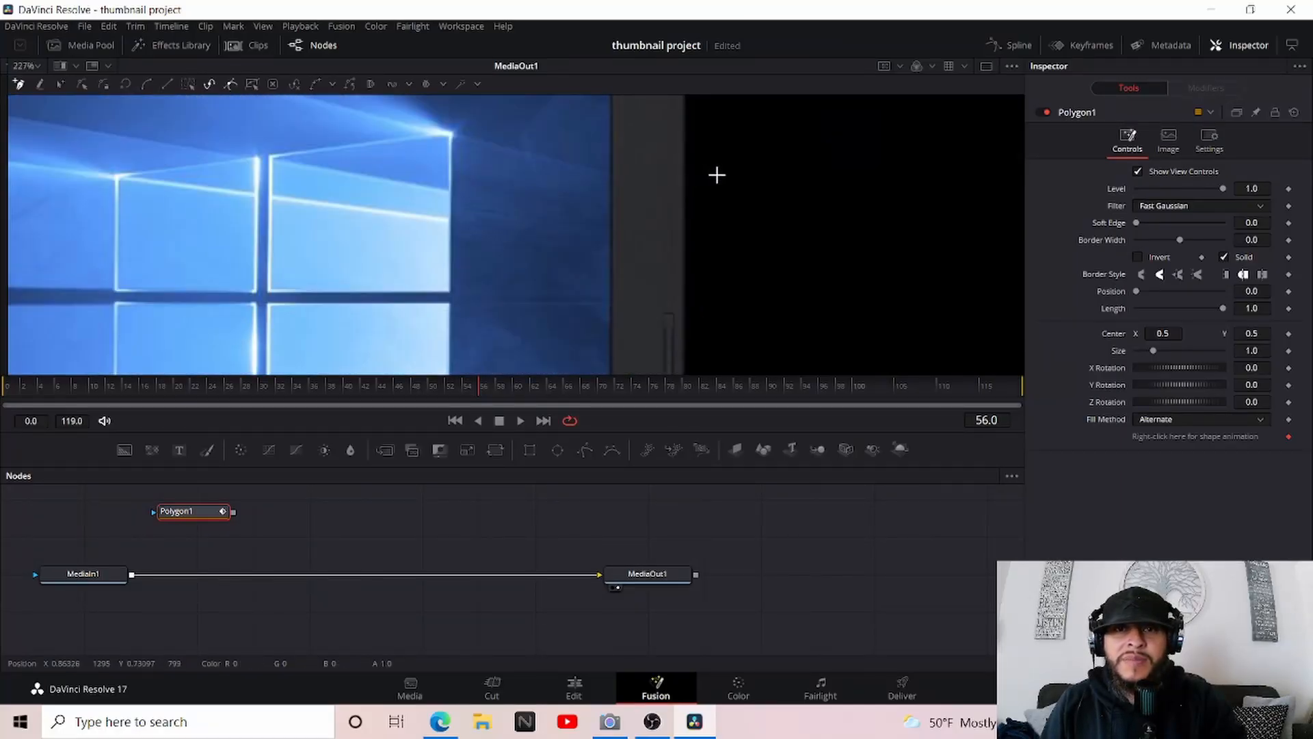
scroll(720, 171, up, 2)
scroll(677, 182, up, 2)
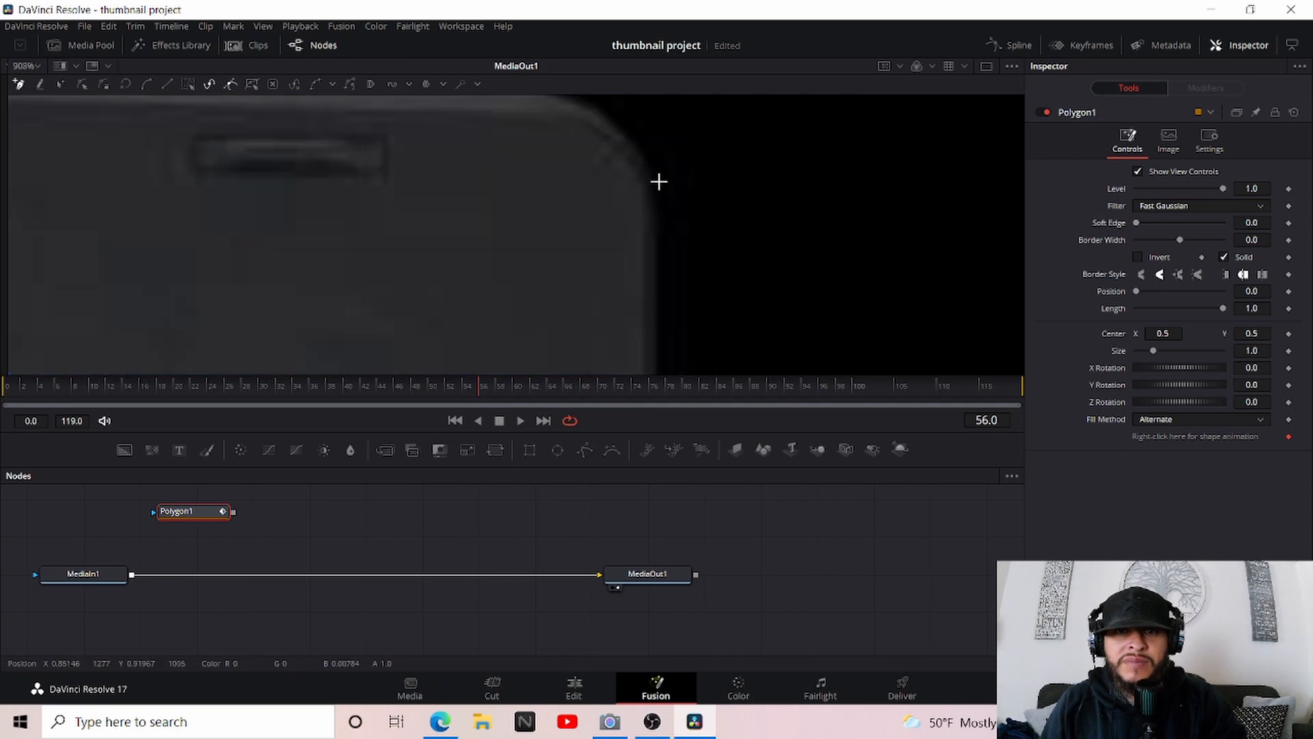
click(655, 201)
click(631, 146)
Try to trace the rest of the upper-right corner and move its polygon points outward onto the laptop's edge
click(599, 116)
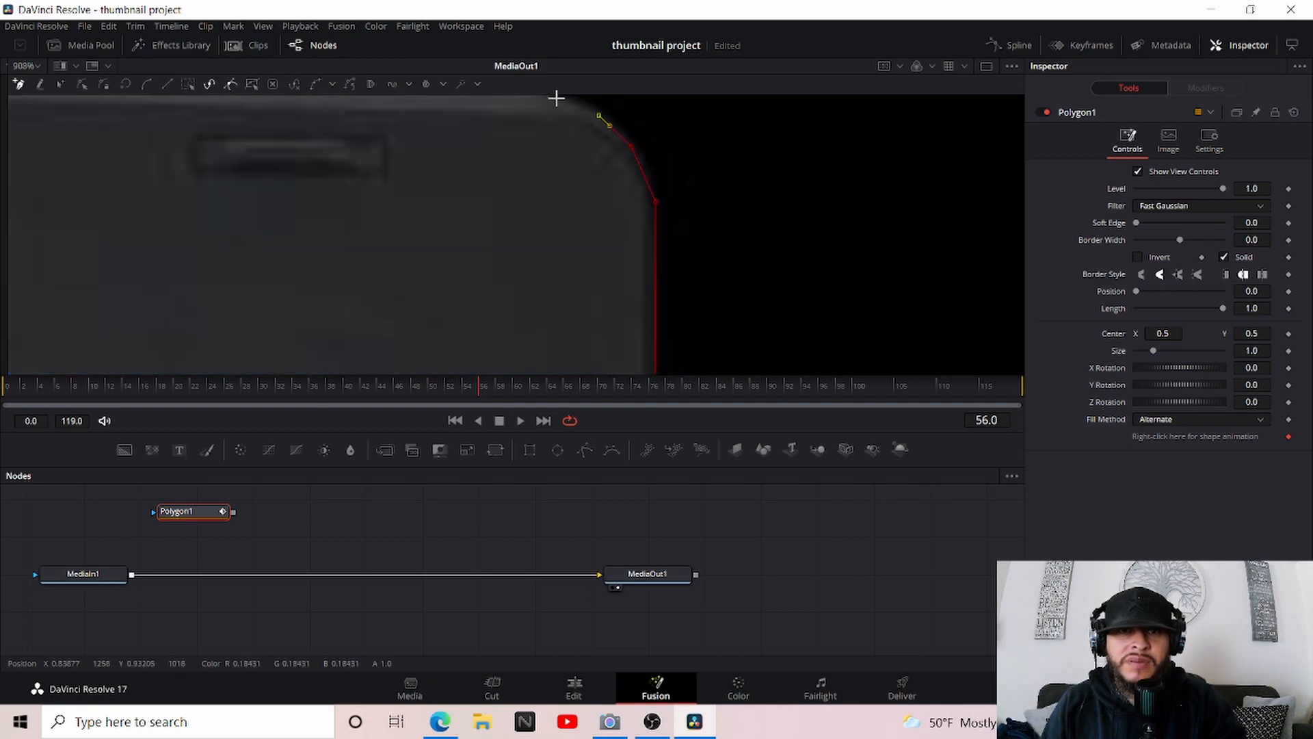
click(557, 100)
scroll(527, 183, up, 1)
click(549, 172)
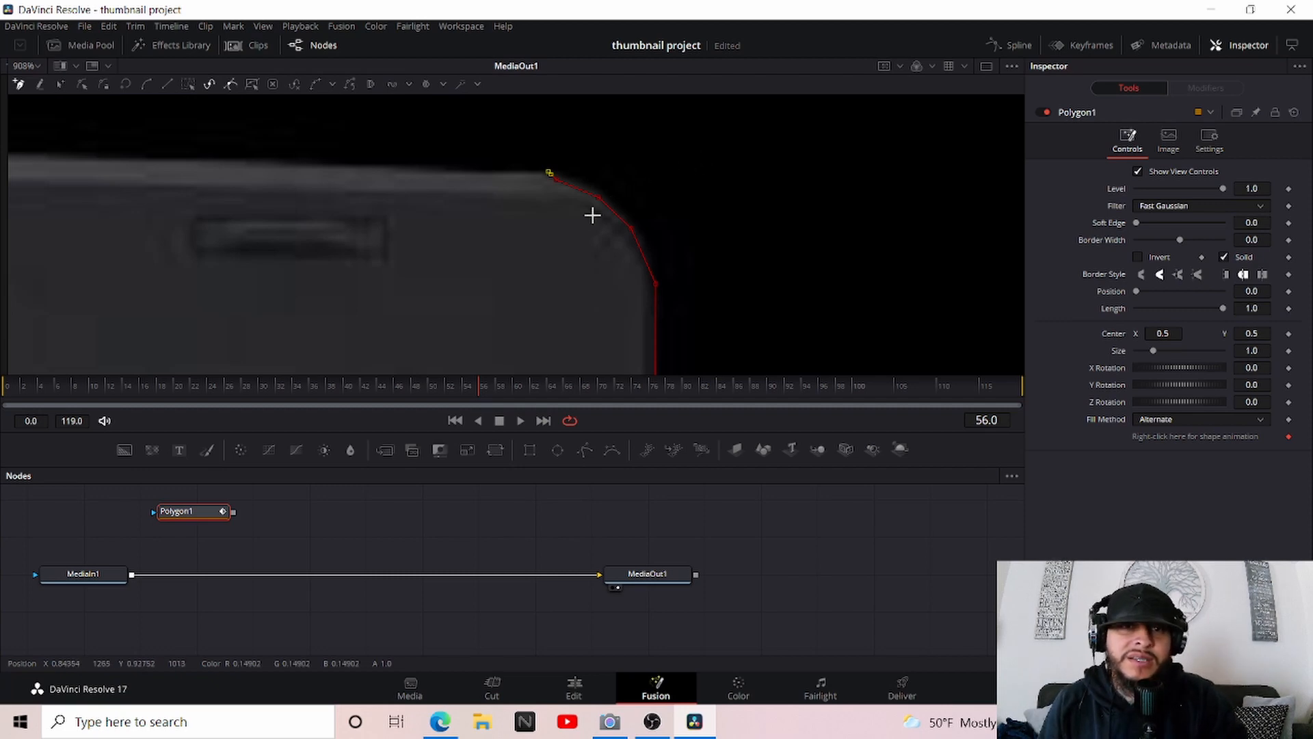
scroll(585, 226, up, 4)
scroll(677, 178, up, 2)
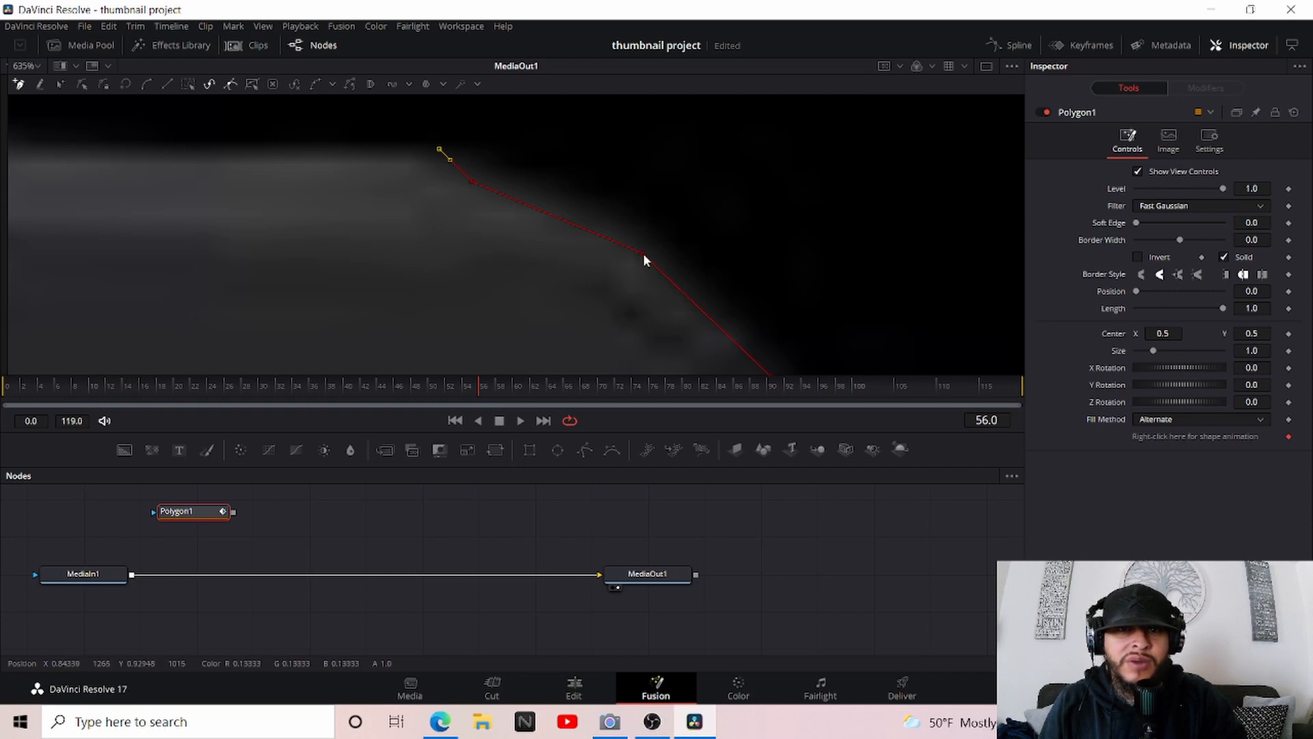
drag(641, 251, 650, 240)
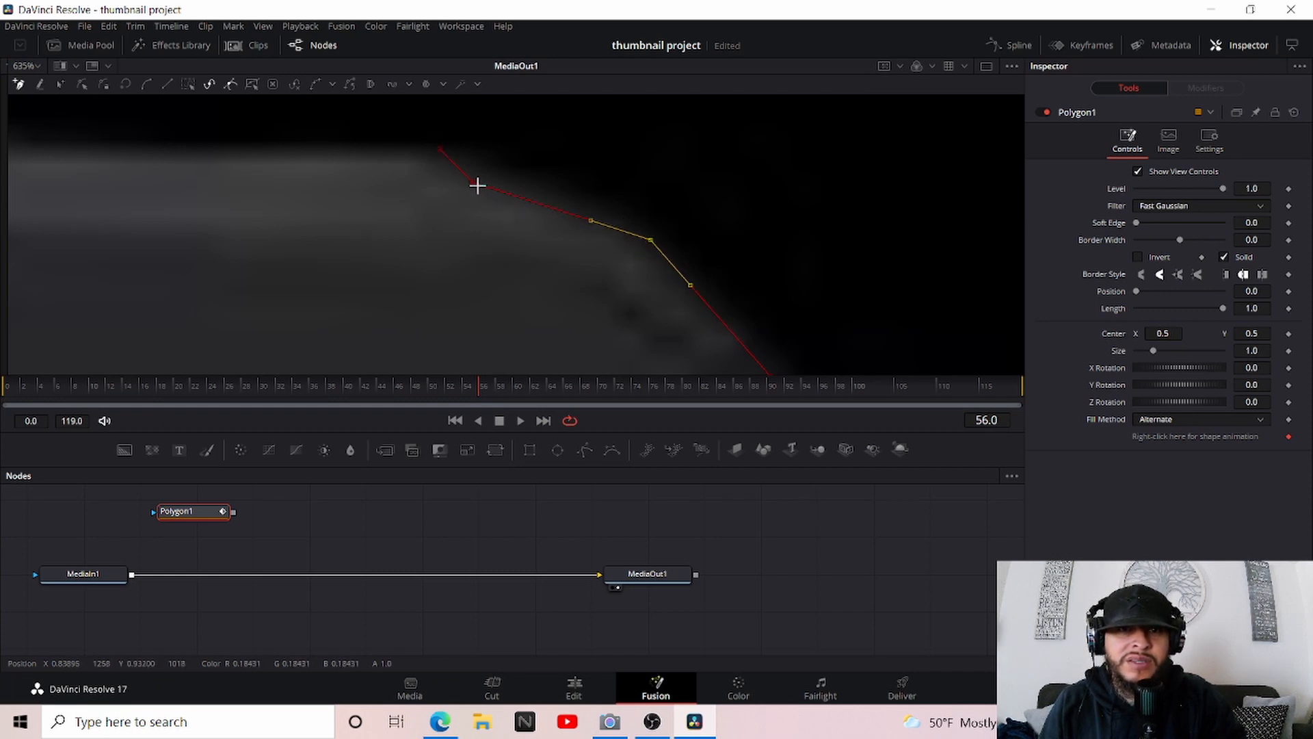
drag(473, 182, 496, 169)
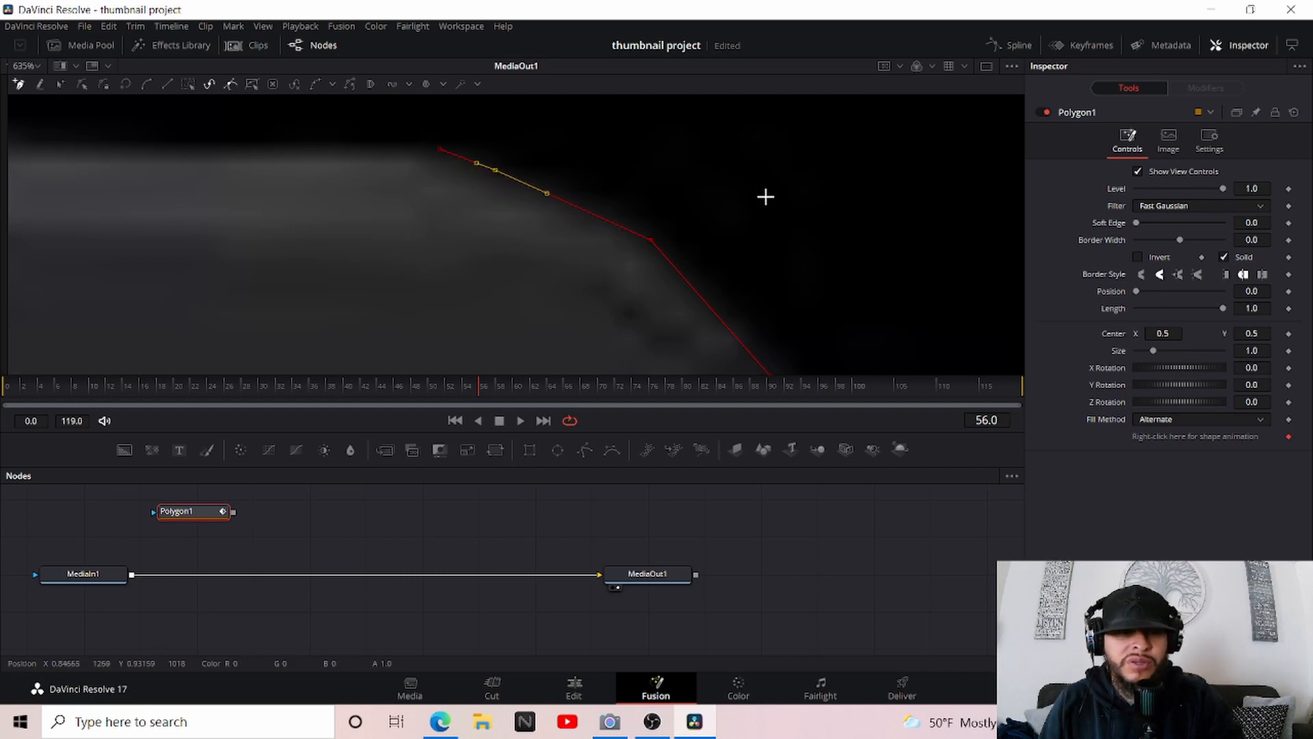
Undo the point moves and the last points placed on the upper part of the upper-right corner
key(ctrl+z)
key(ctrl+z)
key(ctrl+z)
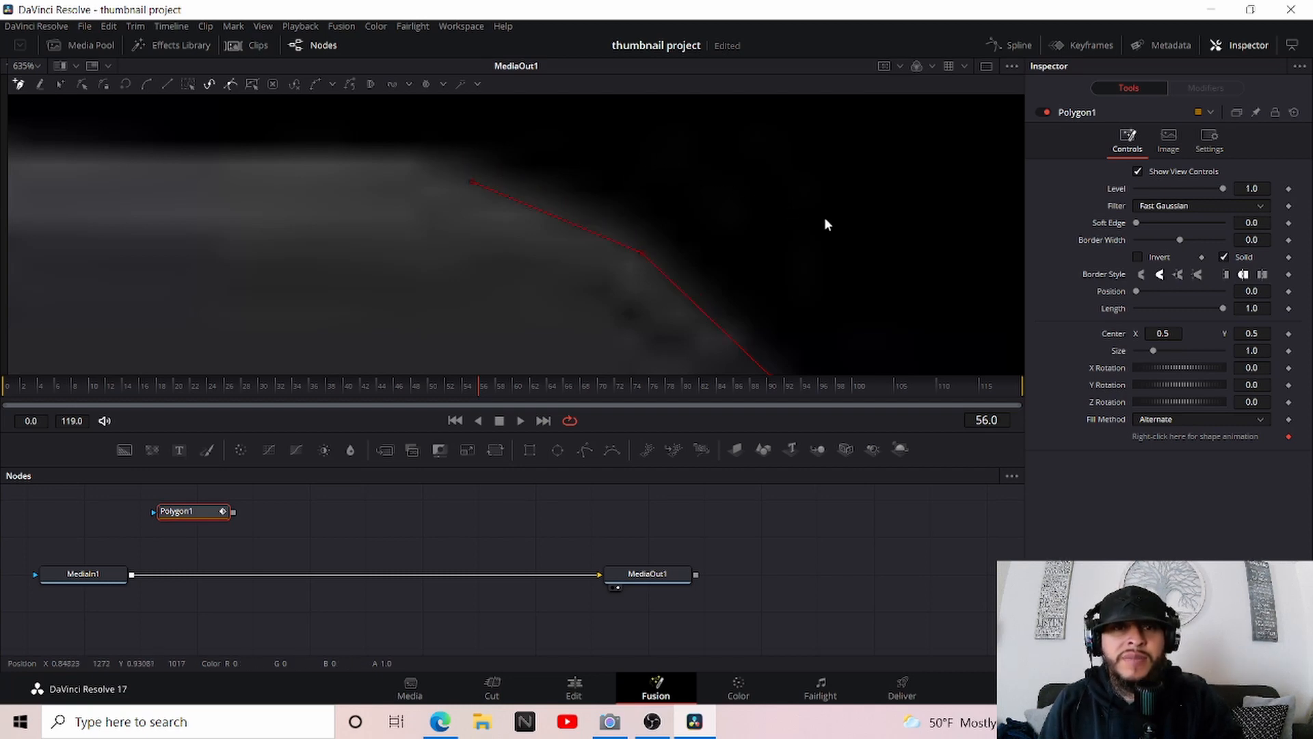
key(ctrl+z)
Save the project with the partly drawn polygon outline
scroll(882, 226, down, 2)
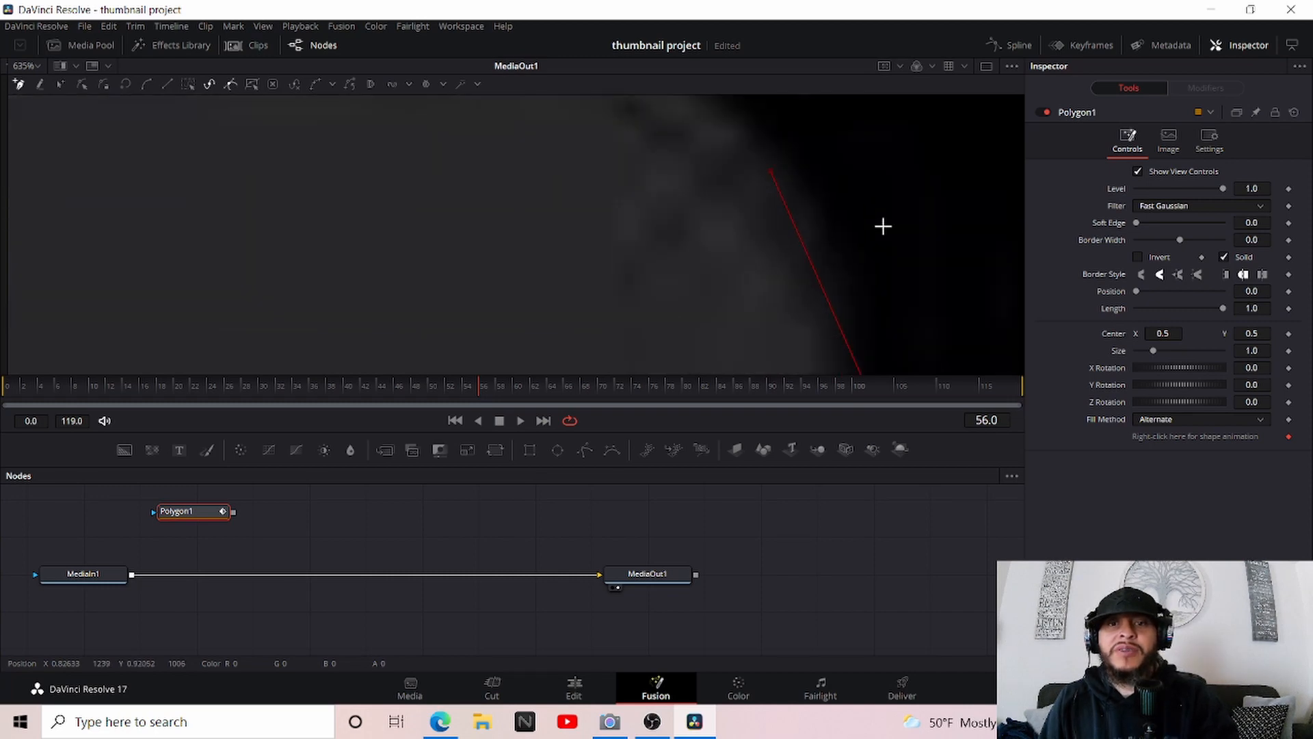
scroll(882, 226, up, 1)
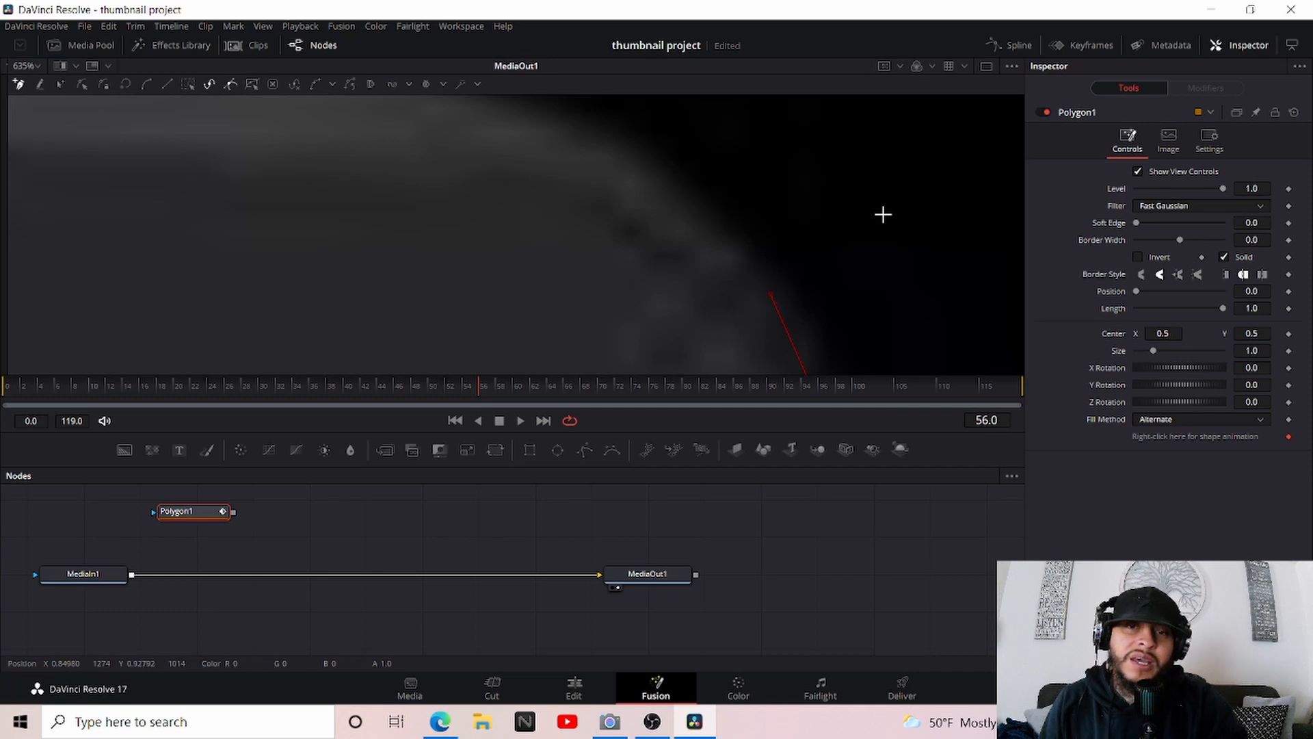
key(ctrl+s)
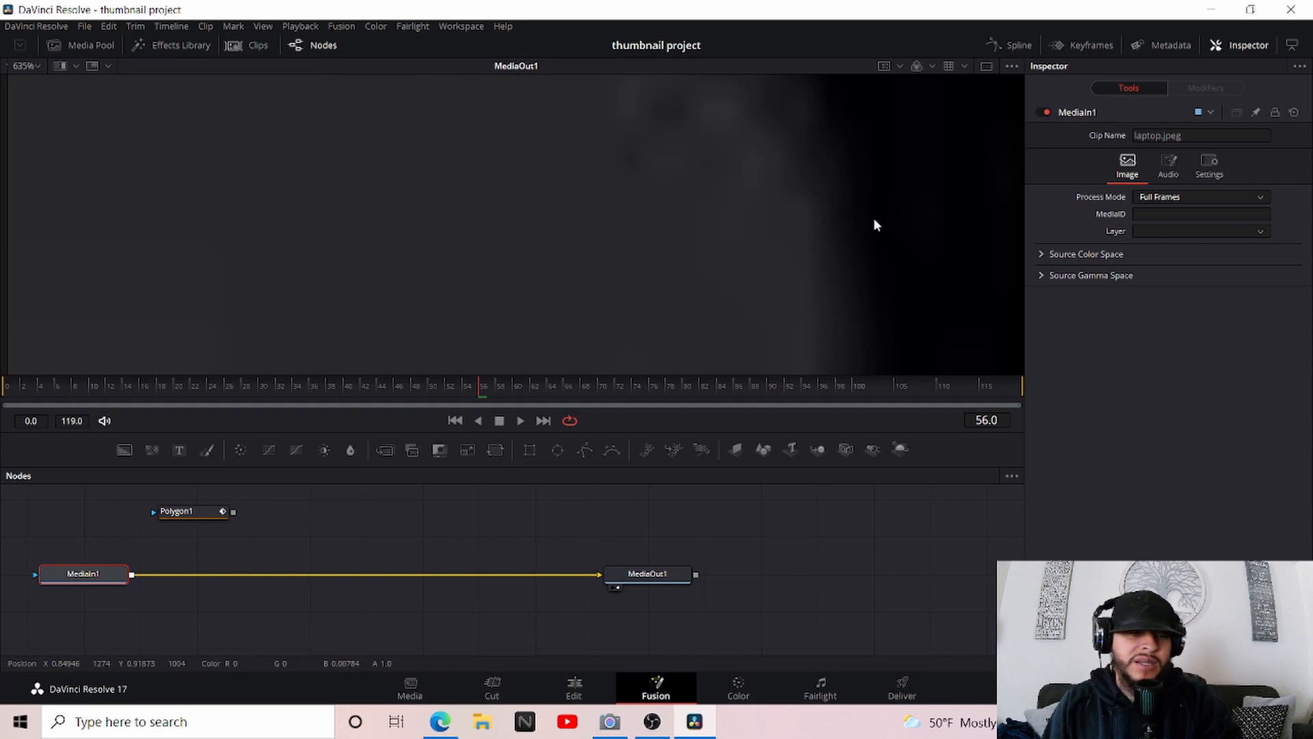
Reselect the Polygon1 node and trace the remaining curve of the laptop's upper-right corner with polygon points
scroll(874, 220, down, 3)
scroll(874, 219, down, 3)
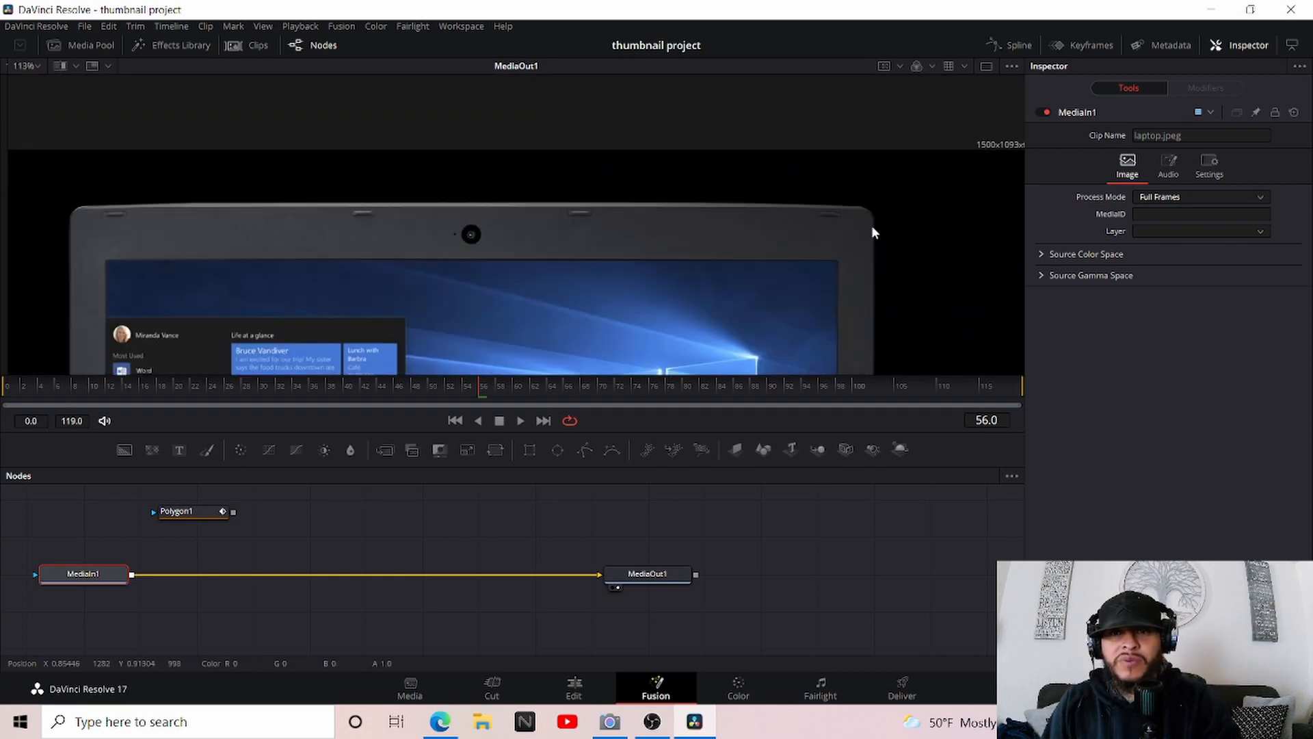
scroll(871, 225, up, 6)
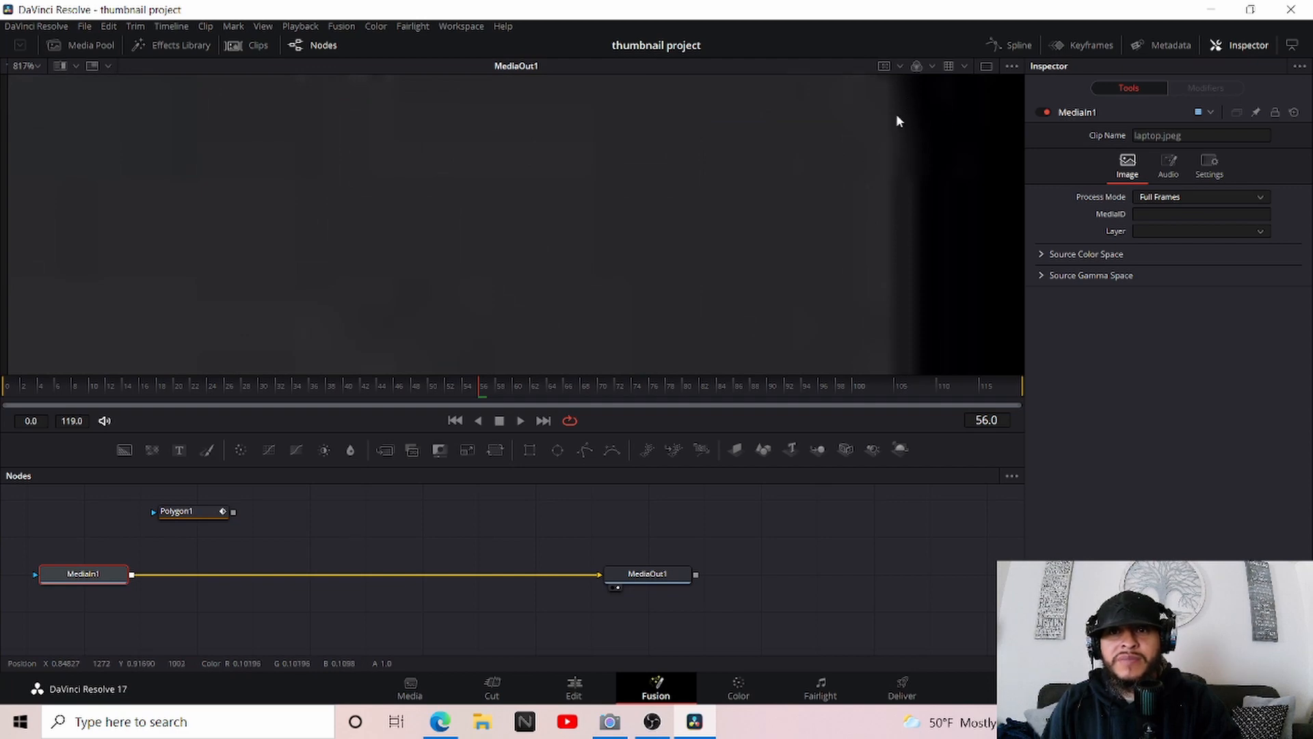
click(193, 512)
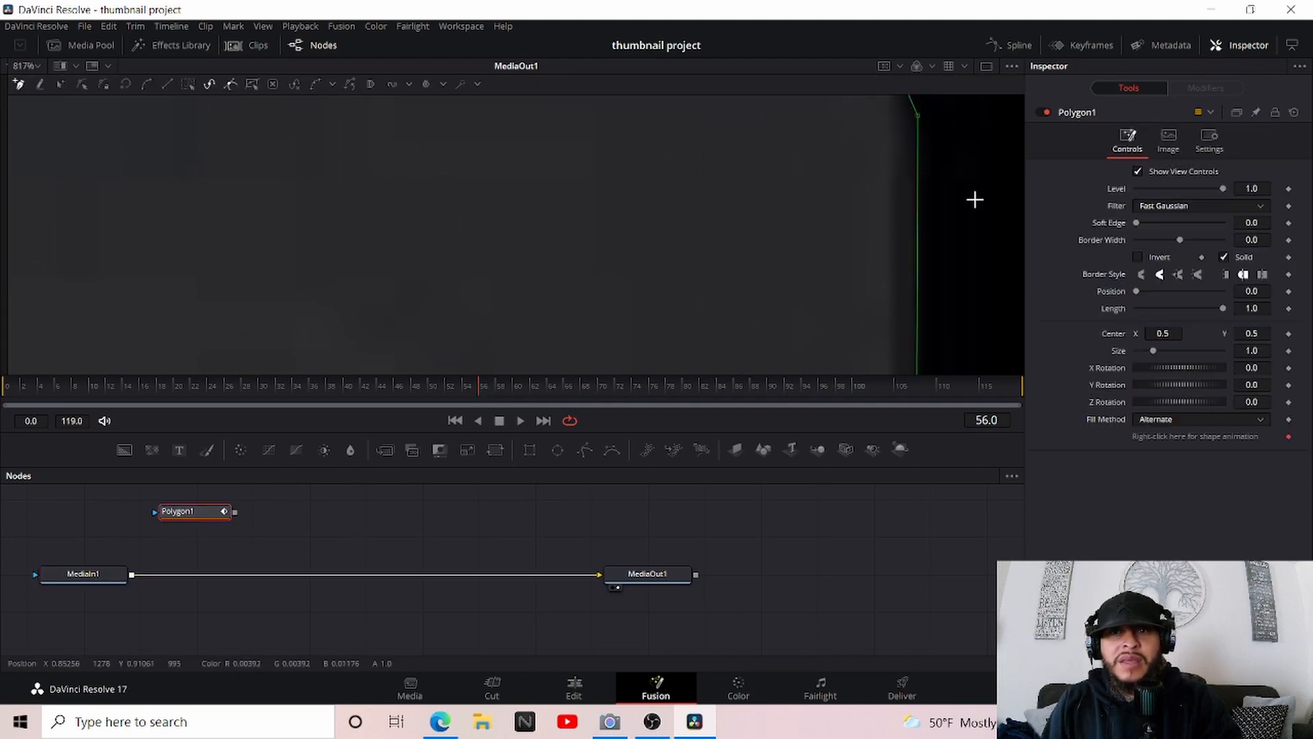
scroll(975, 199, up, 5)
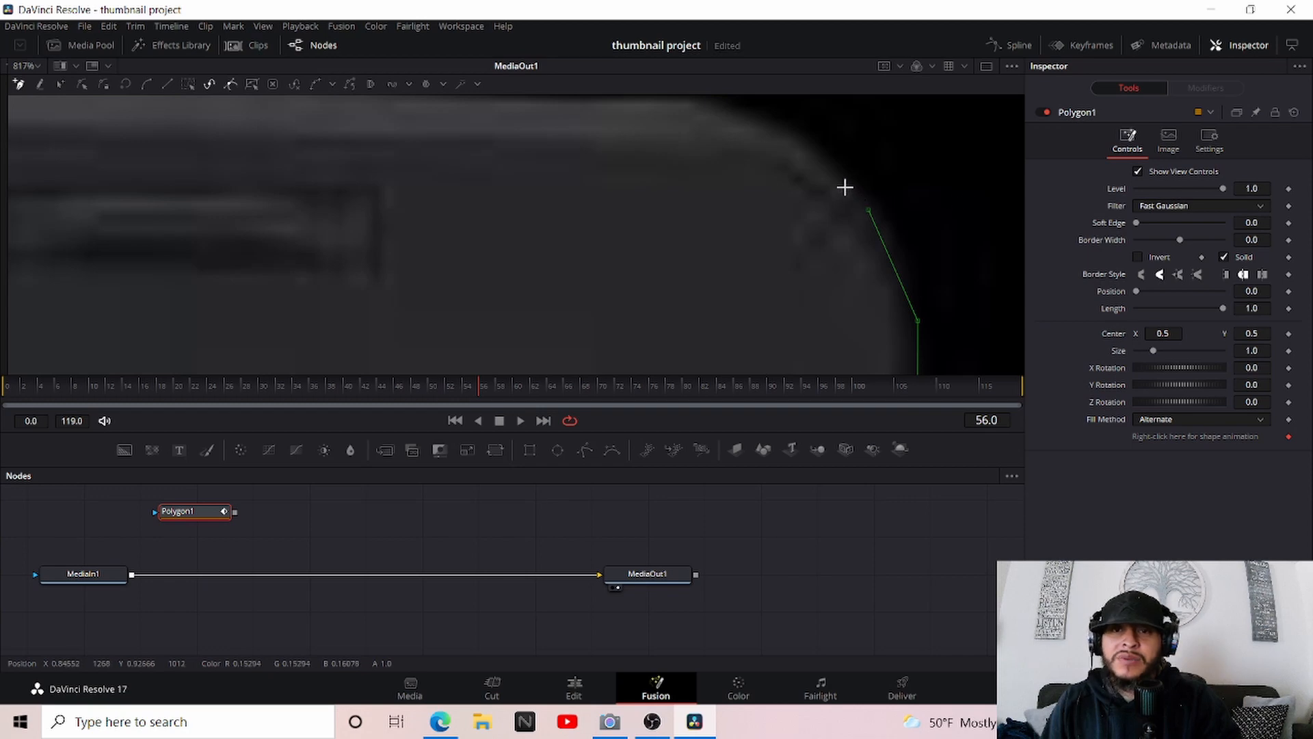
click(792, 132)
scroll(896, 153, up, 2)
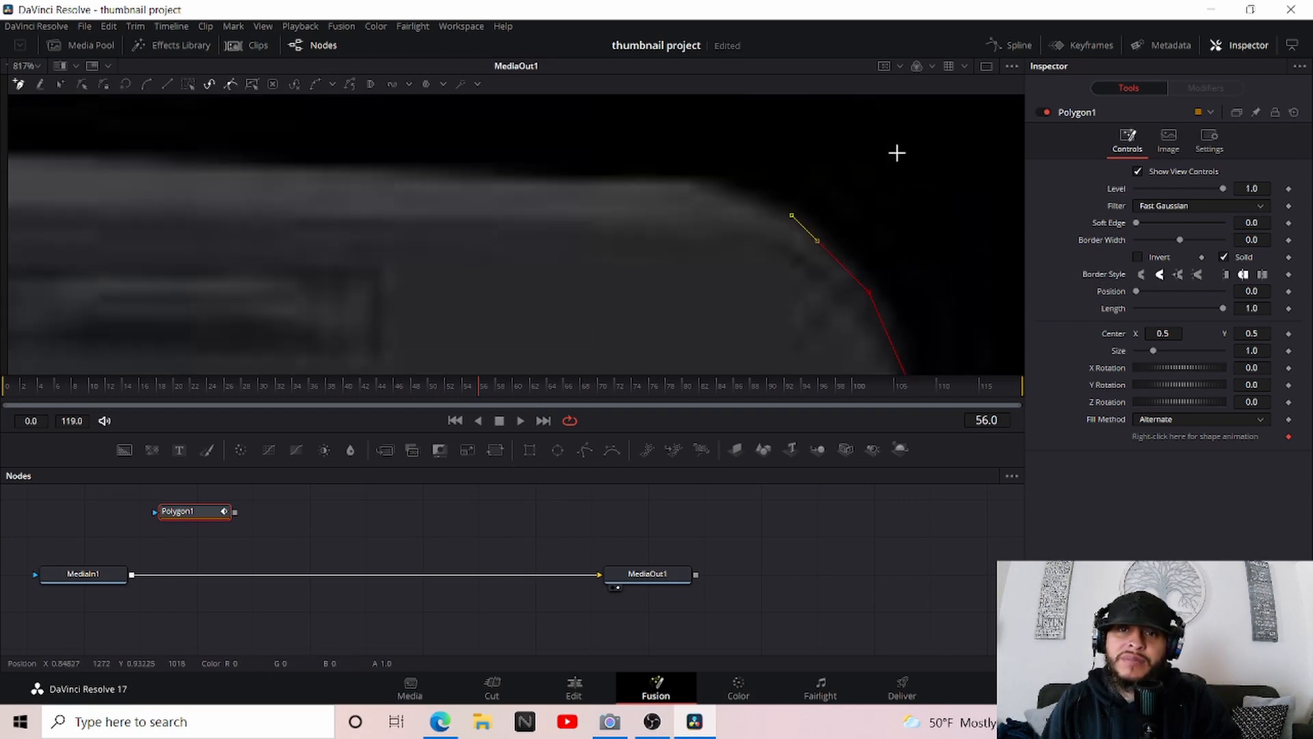
scroll(896, 153, up, 1)
click(730, 233)
click(698, 220)
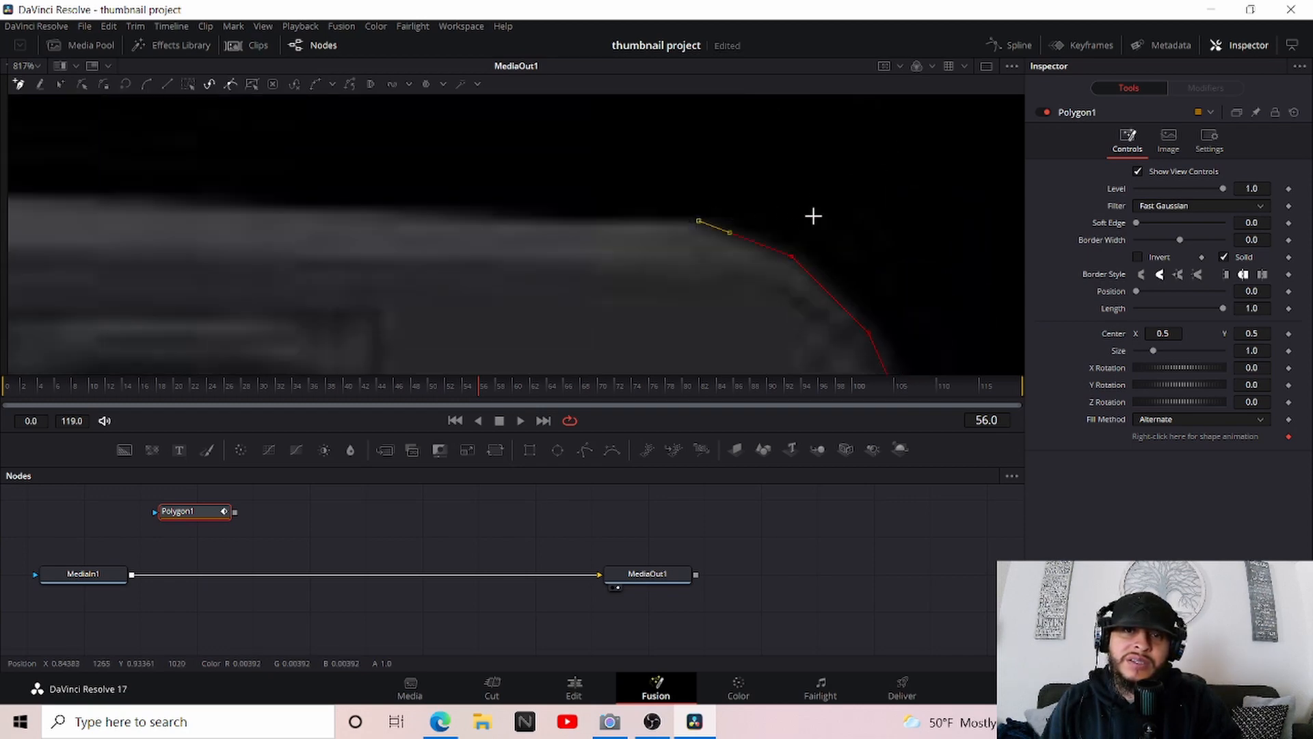
Continue the polygon outline a short way along the laptop's top edge and save the project
click(378, 211)
click(217, 208)
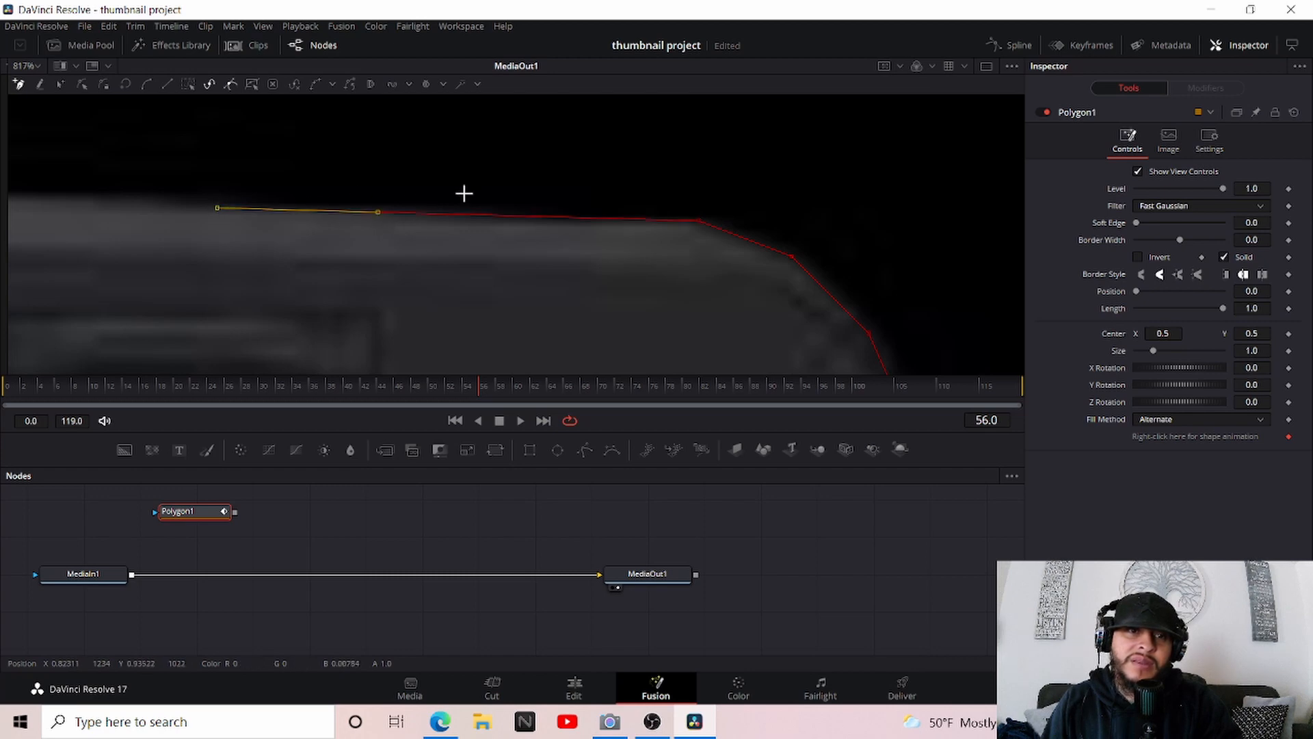
scroll(747, 179, down, 3)
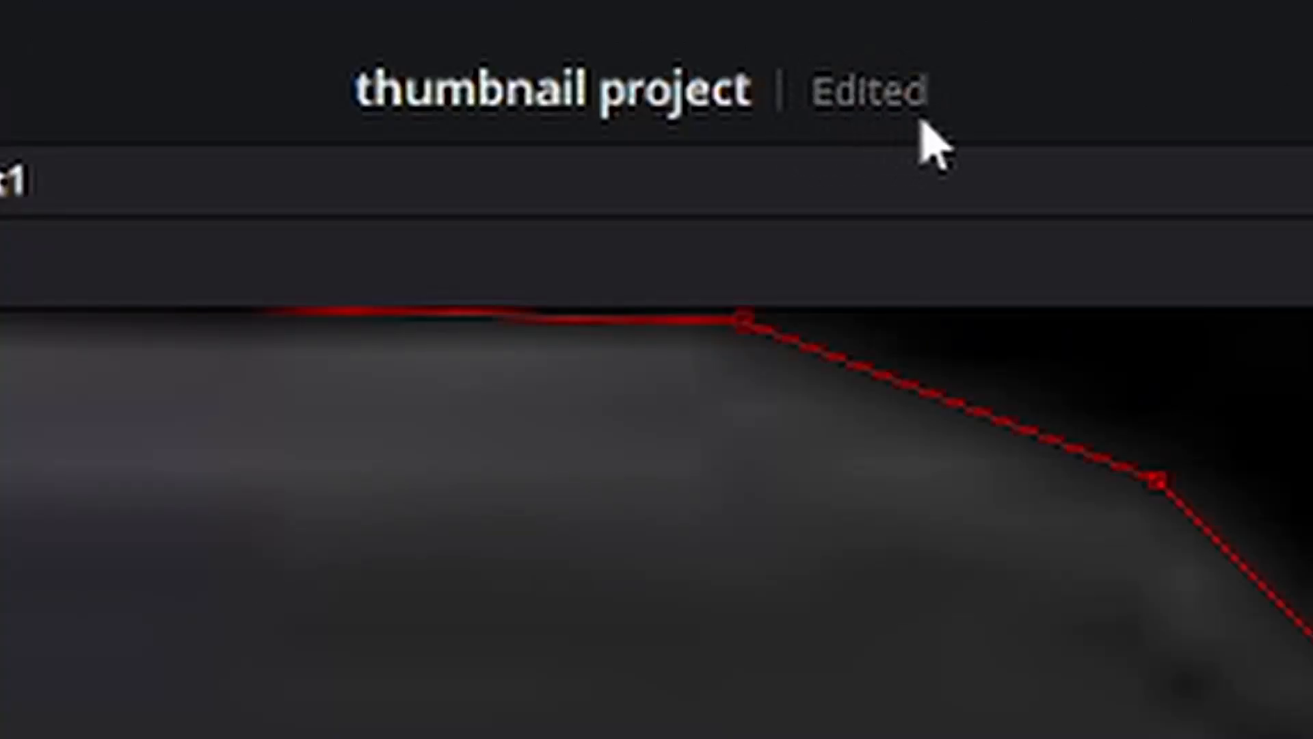
key(ctrl+s)
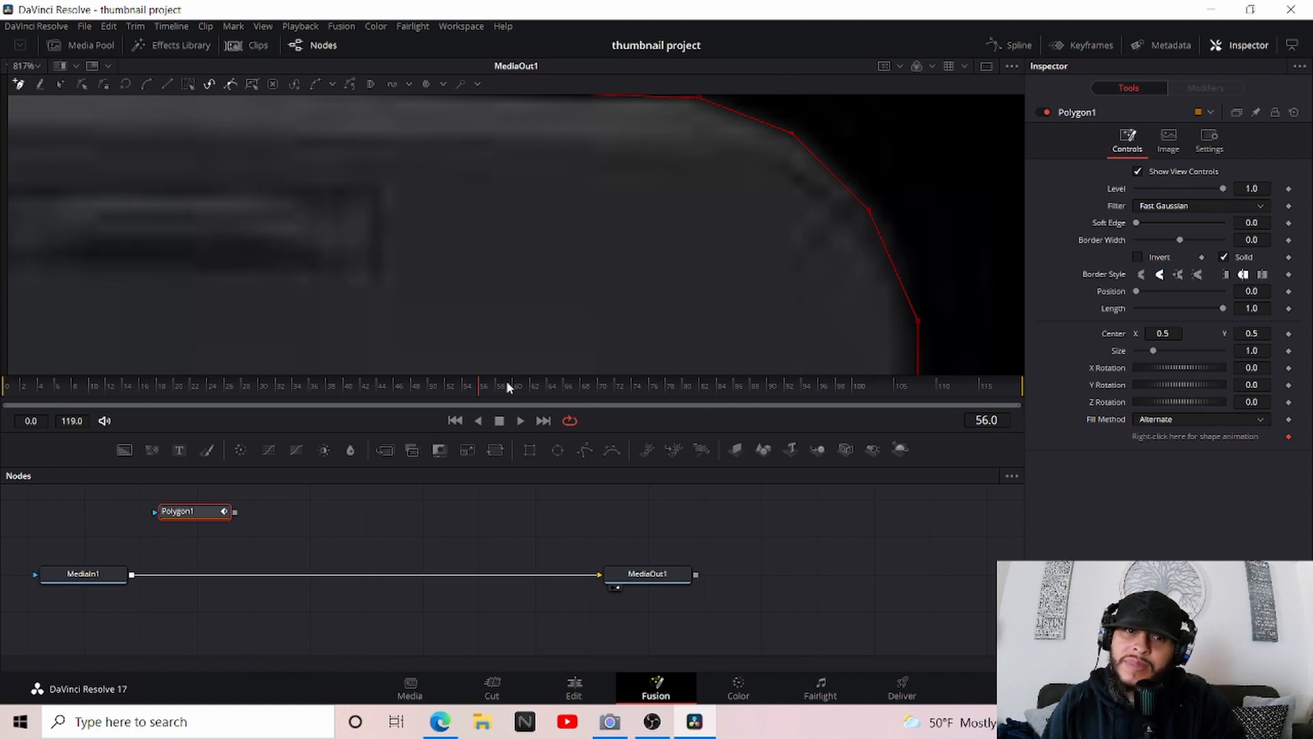
Extend the polygon outline along the top edge of the laptop to where the upper-left corner begins to curve
scroll(954, 305, down, 2)
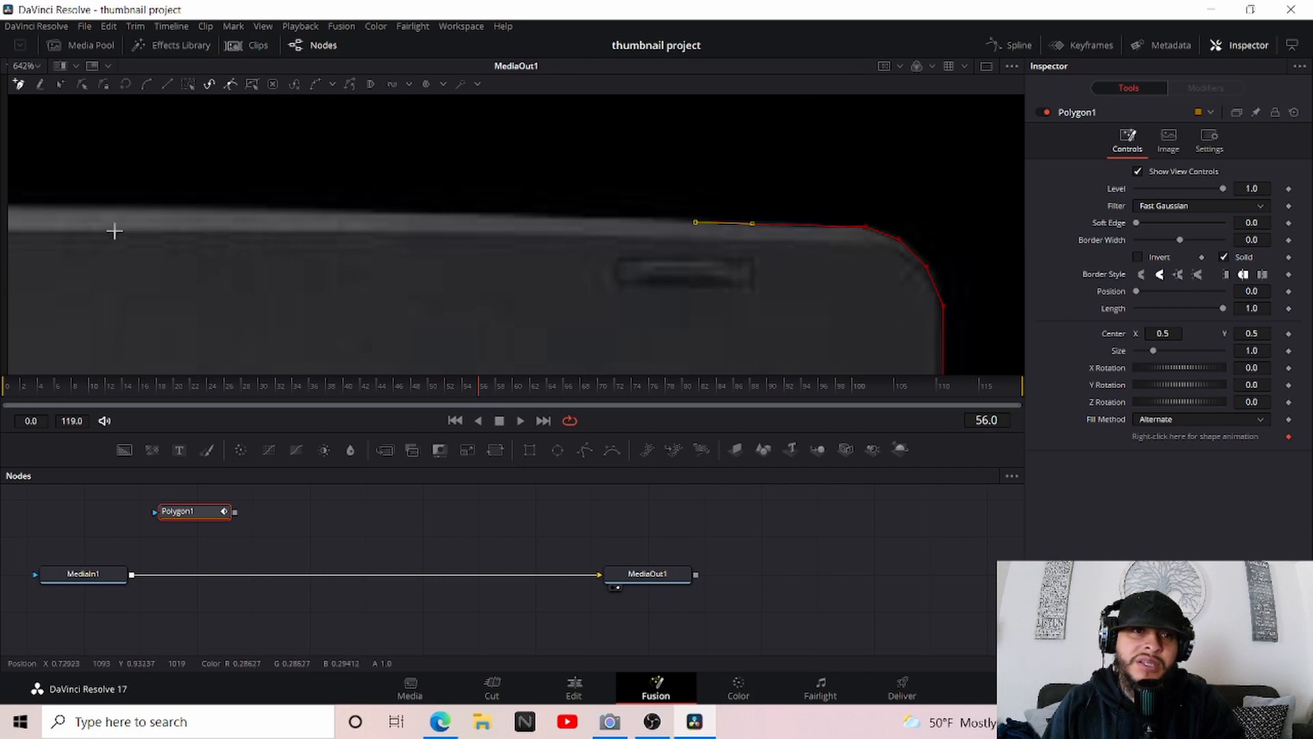
scroll(16, 243, up, 1)
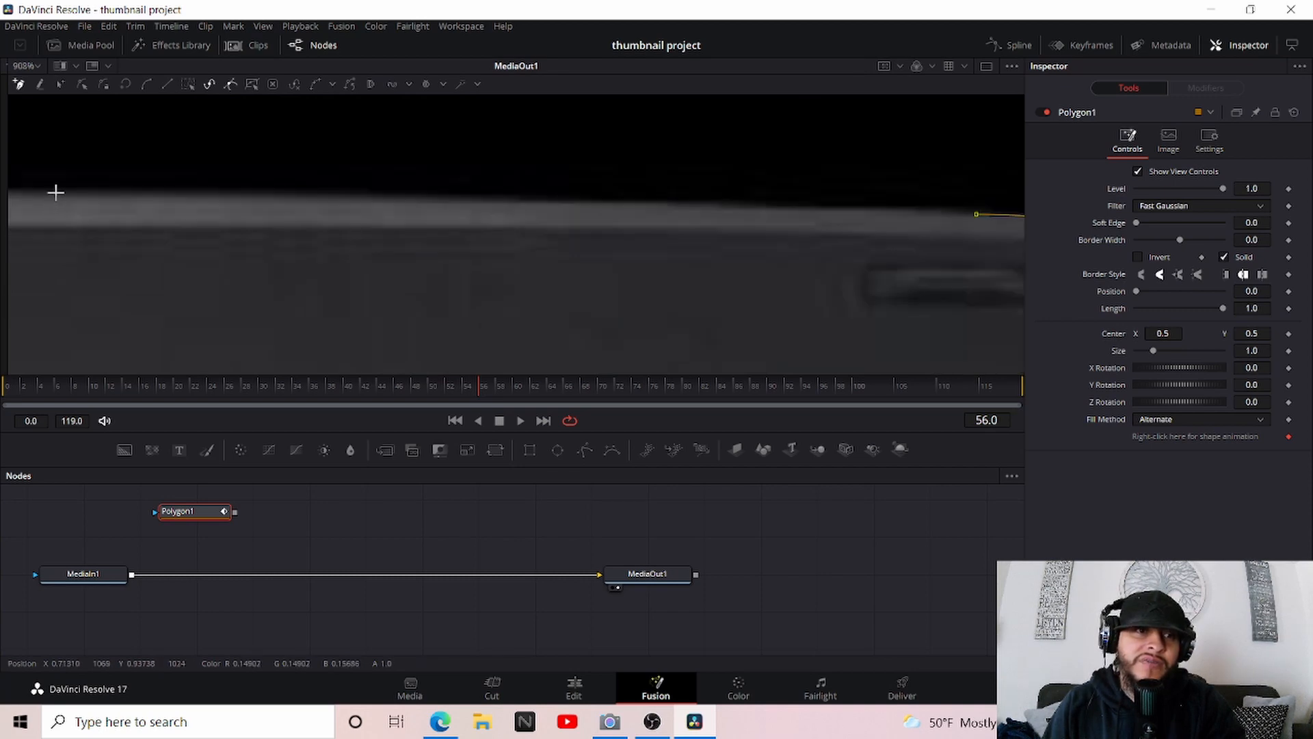
scroll(463, 255, down, 3)
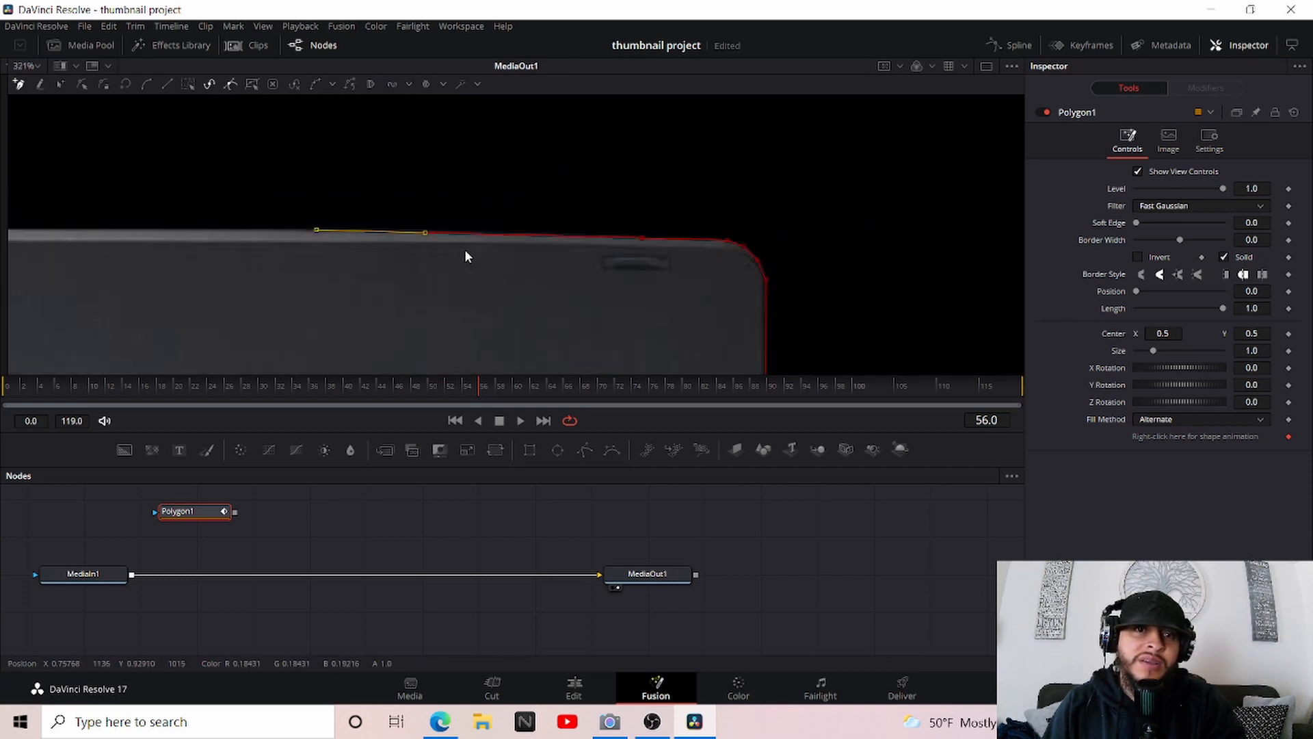
scroll(980, 234, down, 2)
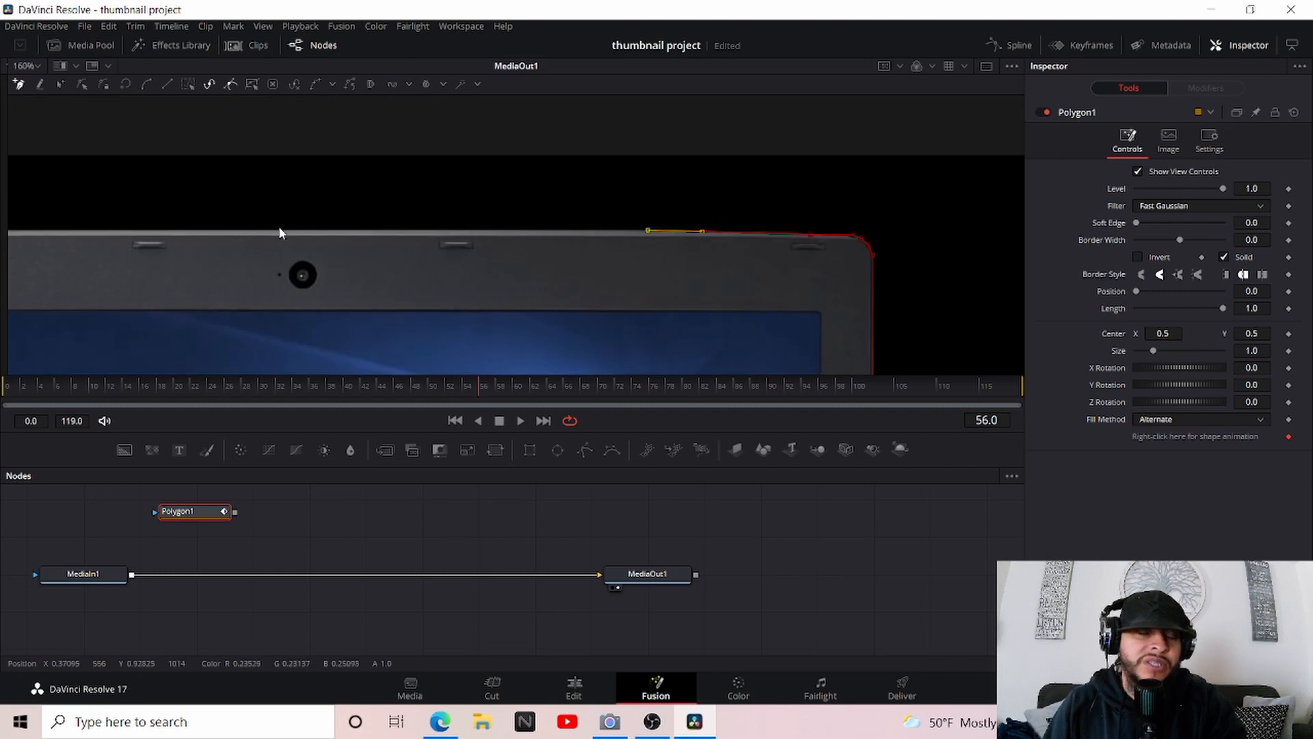
scroll(909, 236, down, 2)
scroll(244, 235, up, 3)
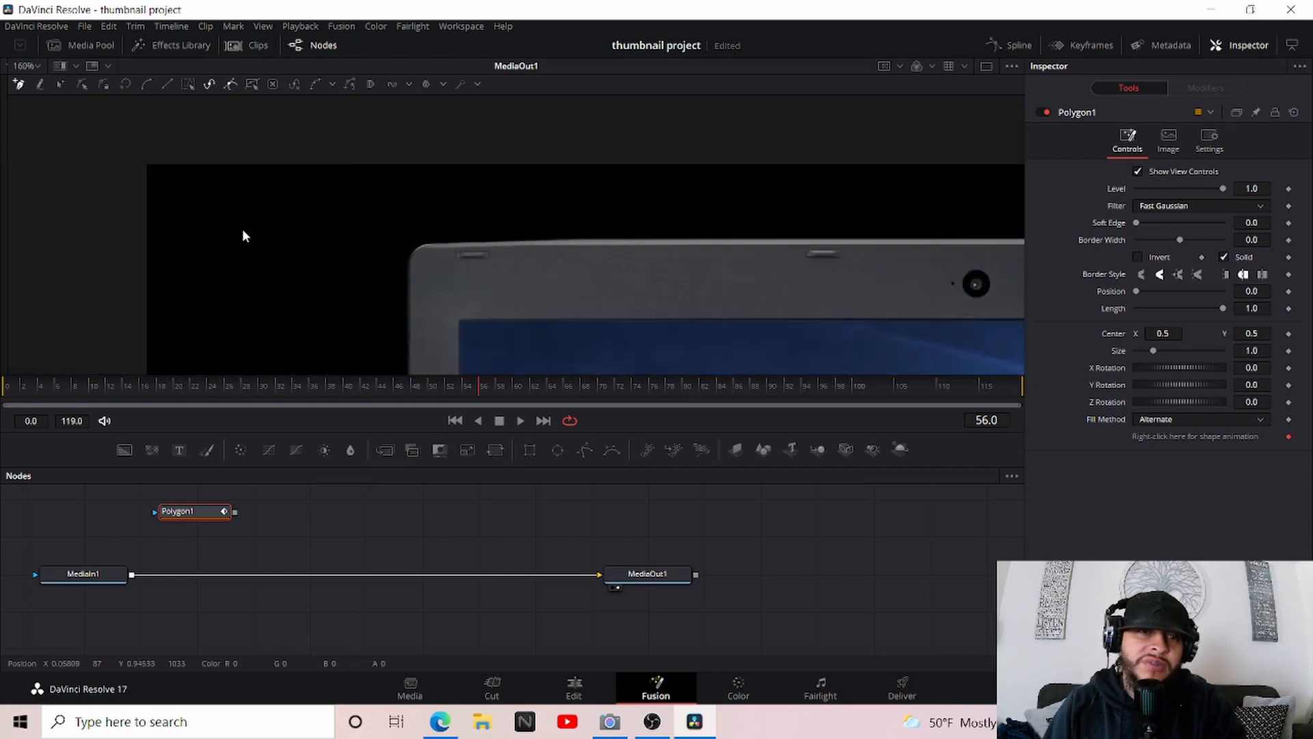
scroll(399, 244, up, 2)
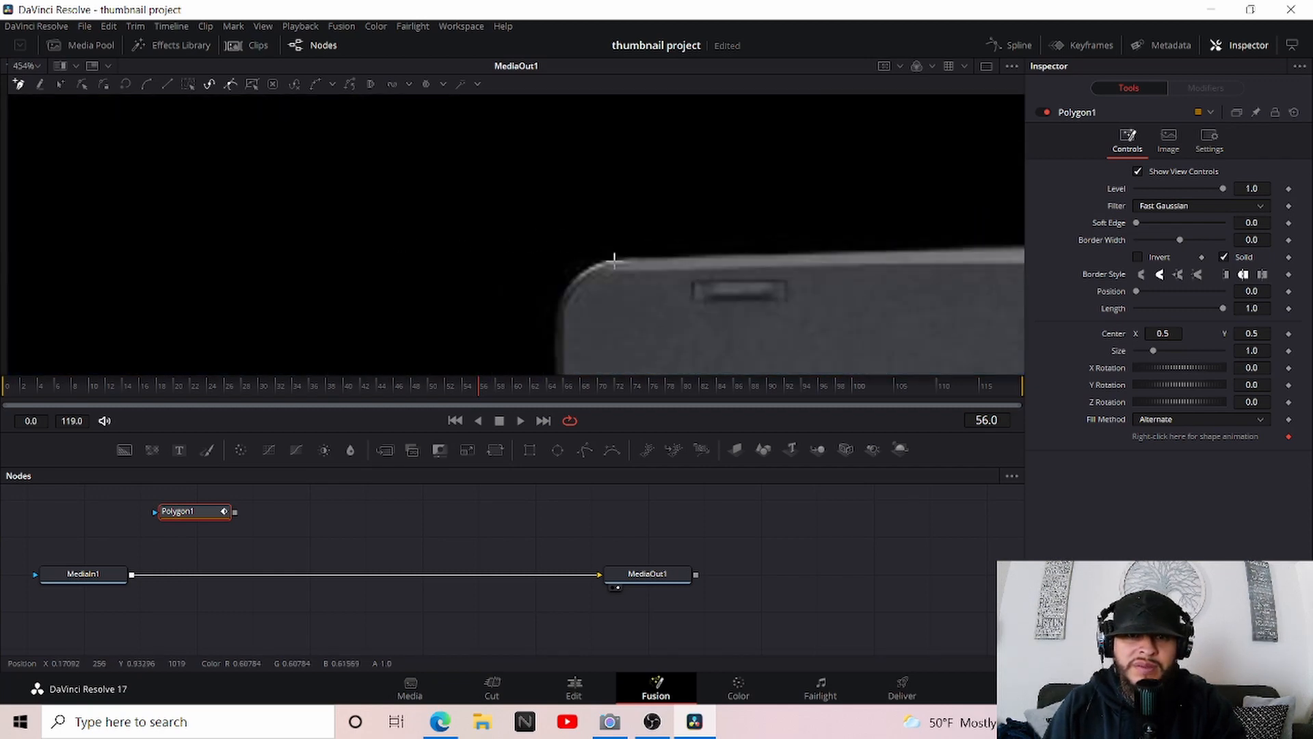
click(614, 257)
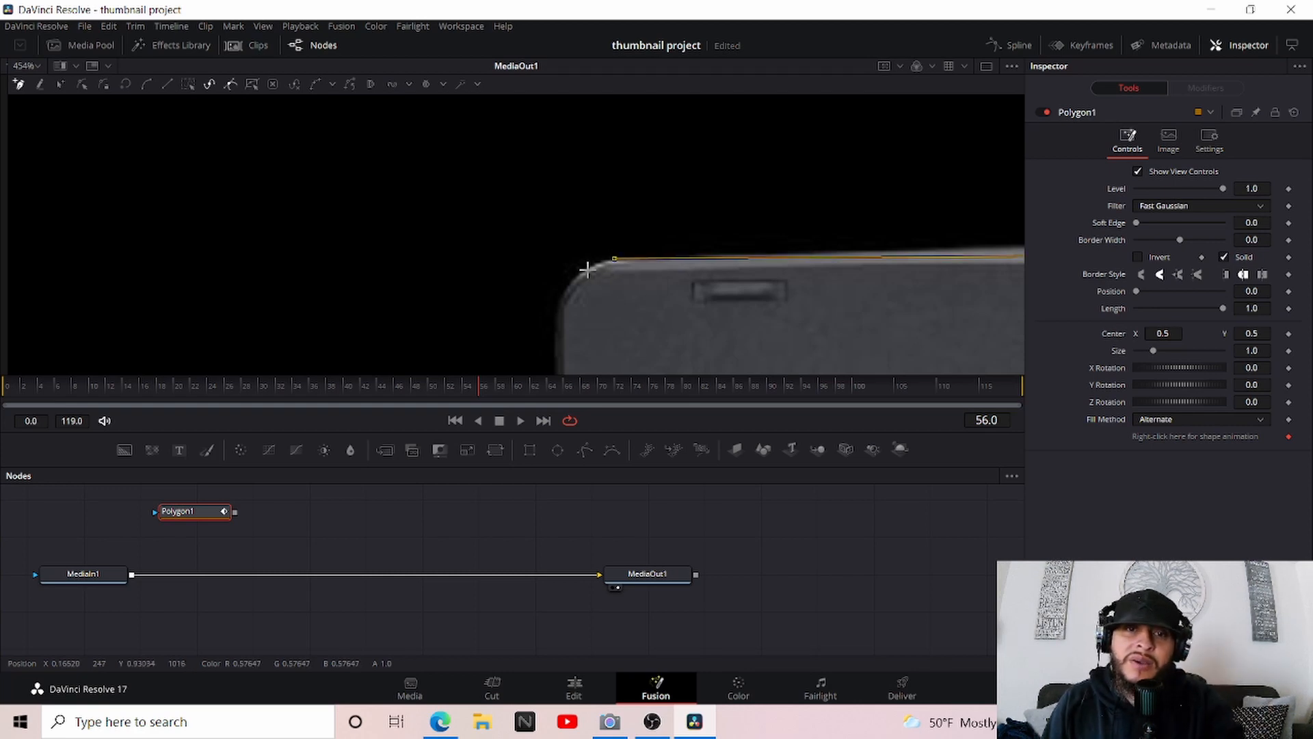
Trace the curve of the laptop's upper-left corner with closely spaced polygon points
click(585, 268)
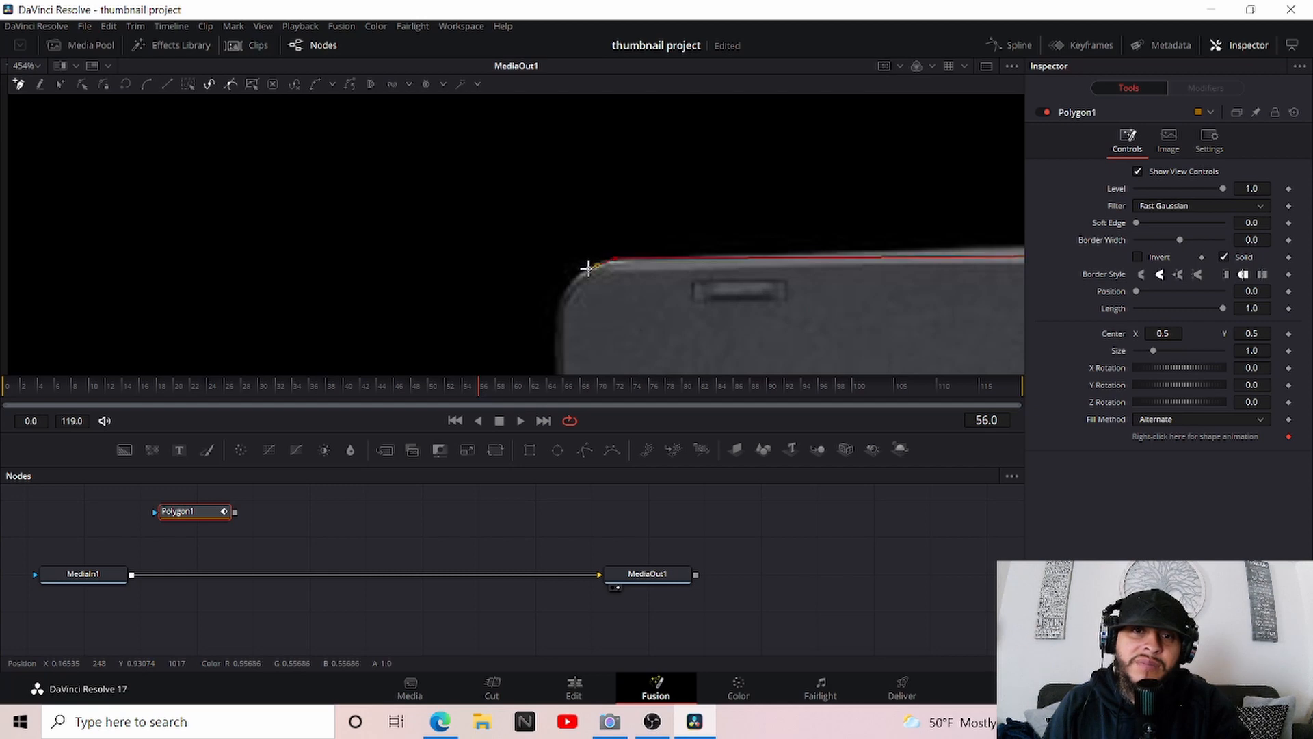
click(564, 292)
scroll(595, 295, down, 2)
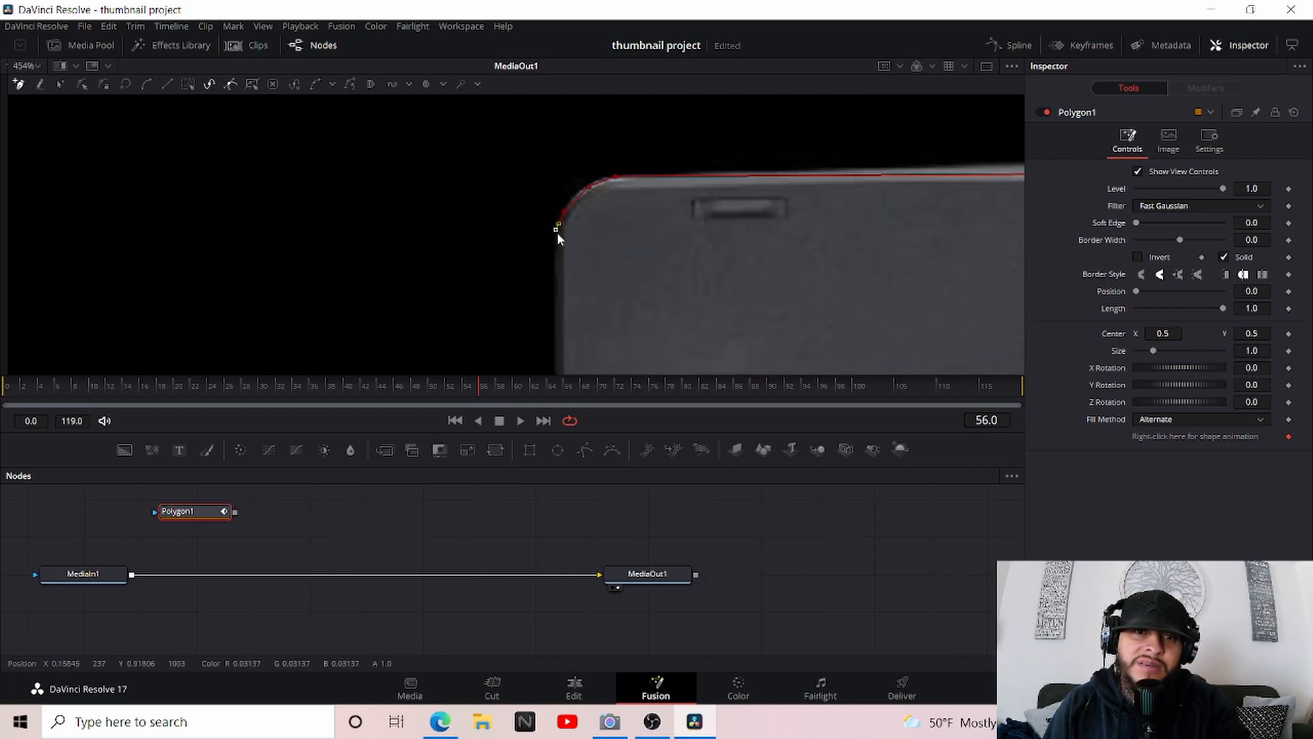
Extend the polygon down the left edge of the screen and trace around the left hinge onto the laptop base
scroll(598, 269, down, 5)
scroll(600, 246, down, 3)
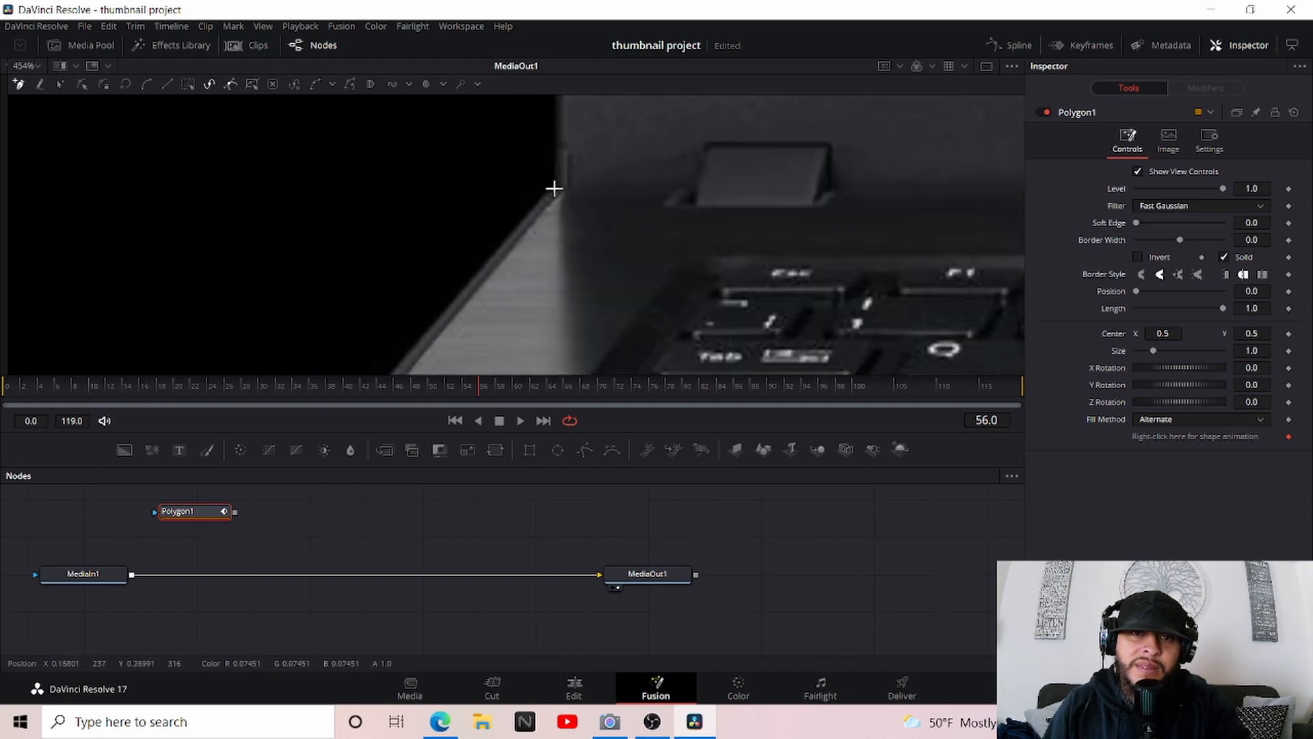
click(555, 188)
scroll(571, 242, up, 4)
scroll(571, 242, up, 3)
click(457, 188)
click(450, 195)
click(394, 198)
click(360, 231)
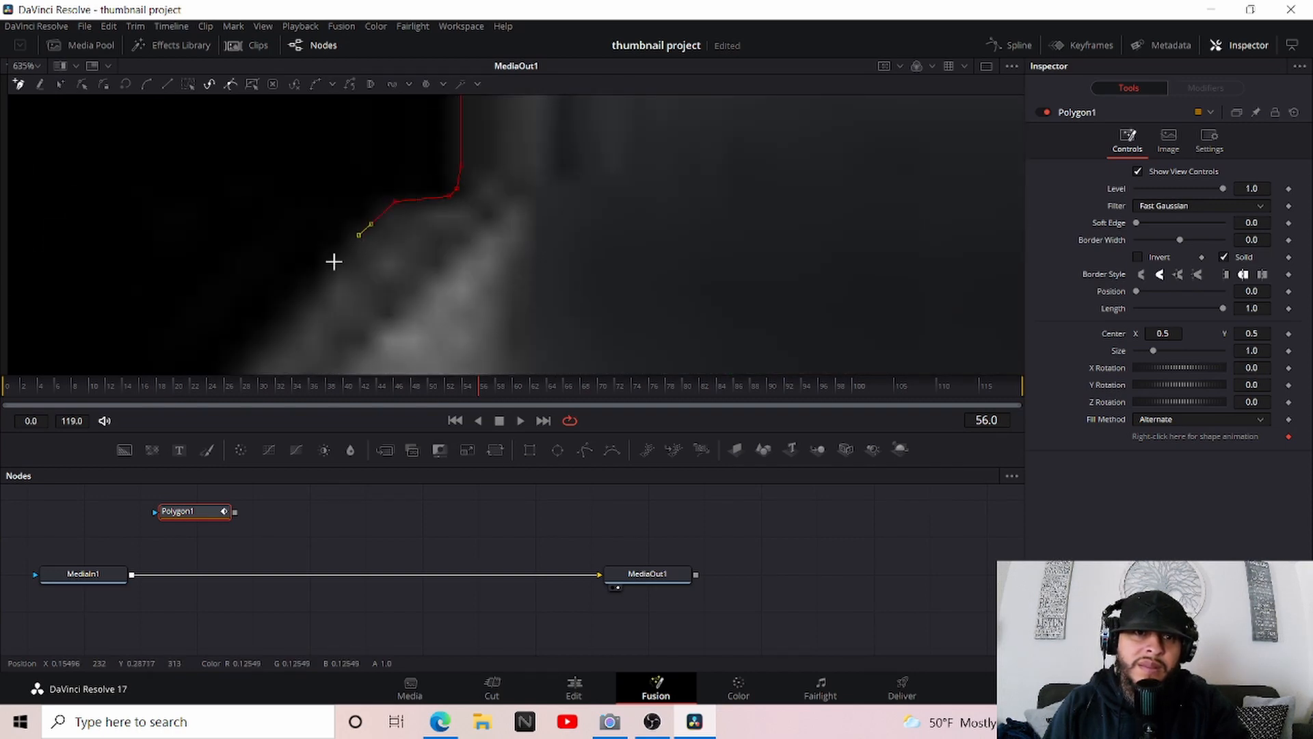
click(324, 280)
Continue the polygon outline down the left edge of the laptop base to the lower-left corner
scroll(598, 235, down, 7)
scroll(513, 334, up, 5)
scroll(488, 264, down, 4)
click(488, 264)
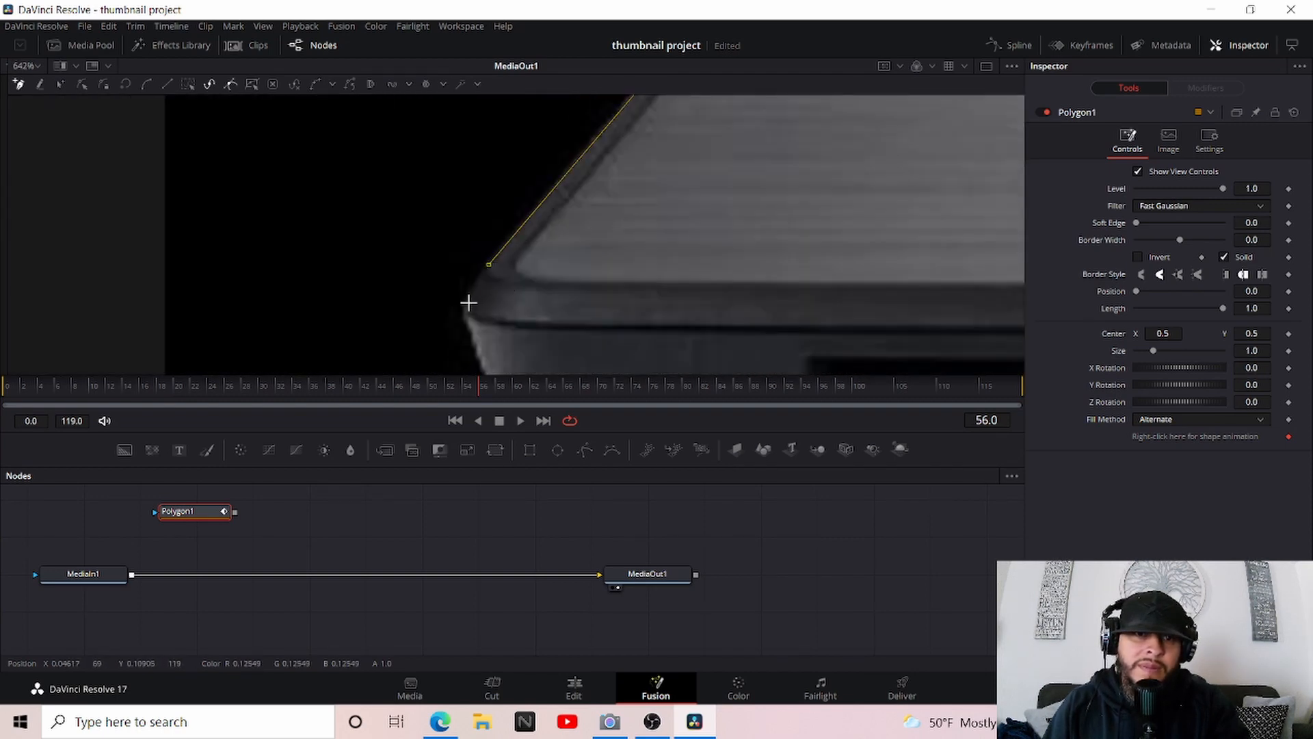
Trace the polygon around the laptop base's lower-left corner and onto the start of its bottom edge, bending the last segment to the curve
click(469, 302)
click(470, 331)
click(480, 359)
scroll(527, 354, down, 3)
click(493, 269)
click(520, 285)
scroll(758, 329, down, 2)
scroll(758, 329, down, 1)
click(853, 255)
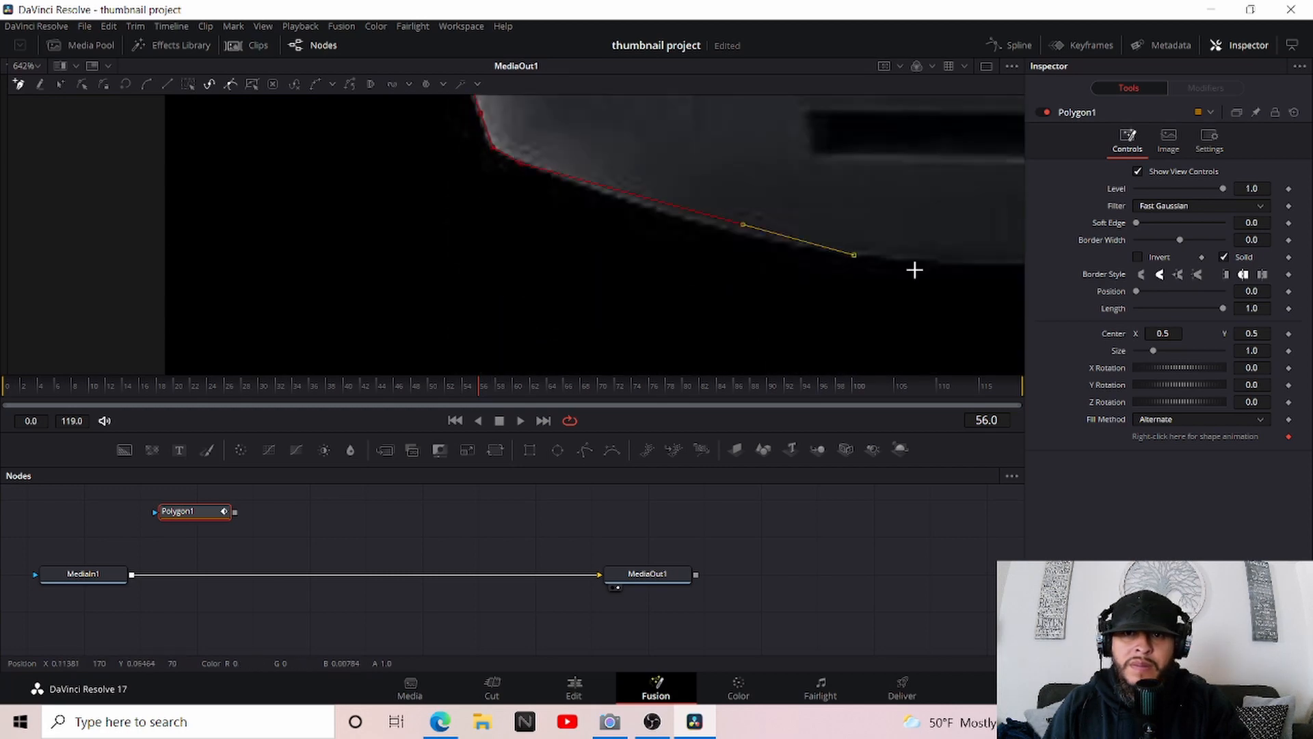
drag(741, 224, 740, 247)
Close the polygon outline at its starting point on the laptop's bottom edge and connect Polygon1 to MediaIn1 as its mask
scroll(608, 319, down, 3)
scroll(821, 301, down, 4)
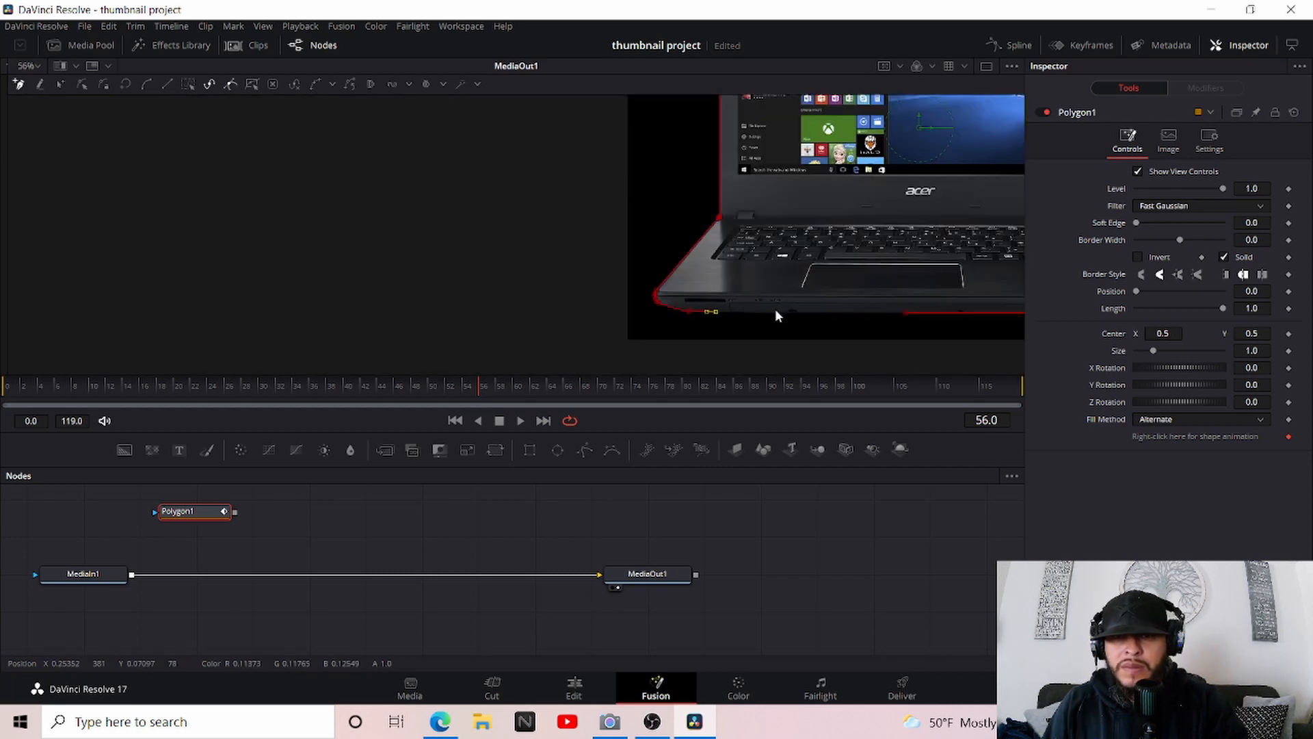
scroll(903, 346, up, 3)
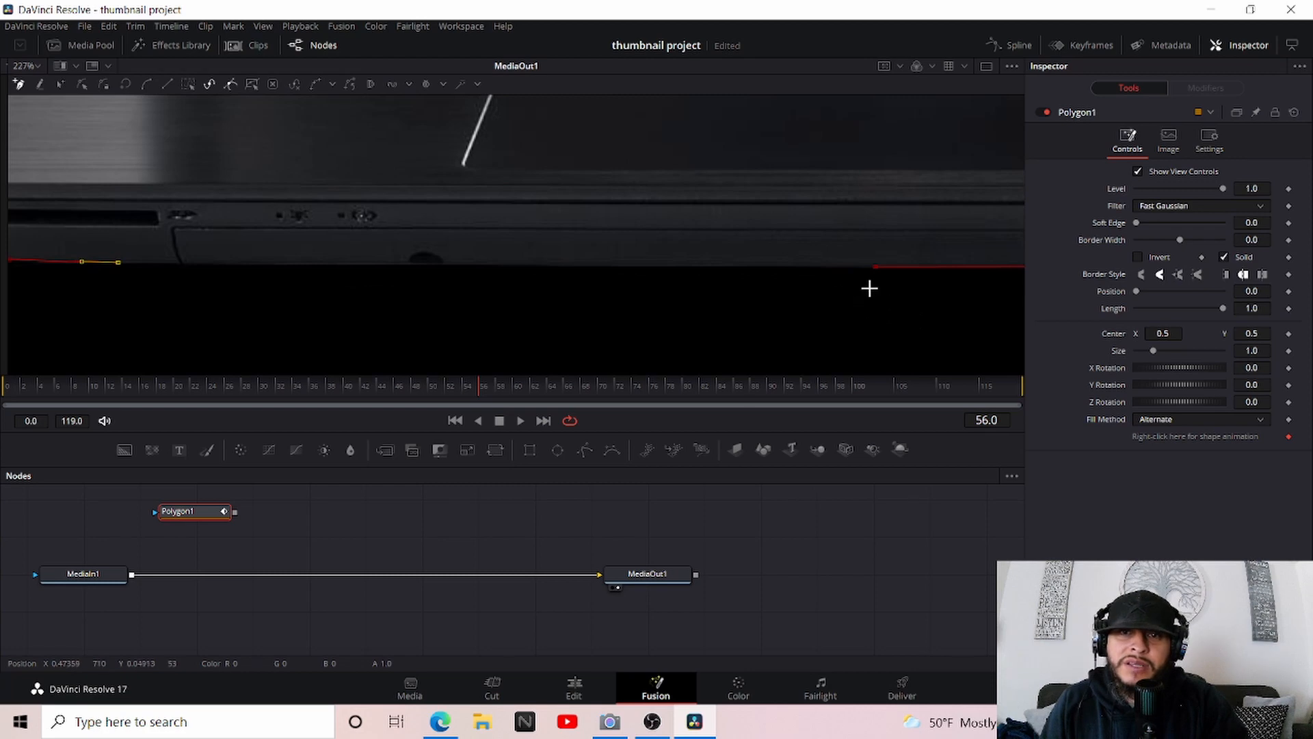
click(876, 269)
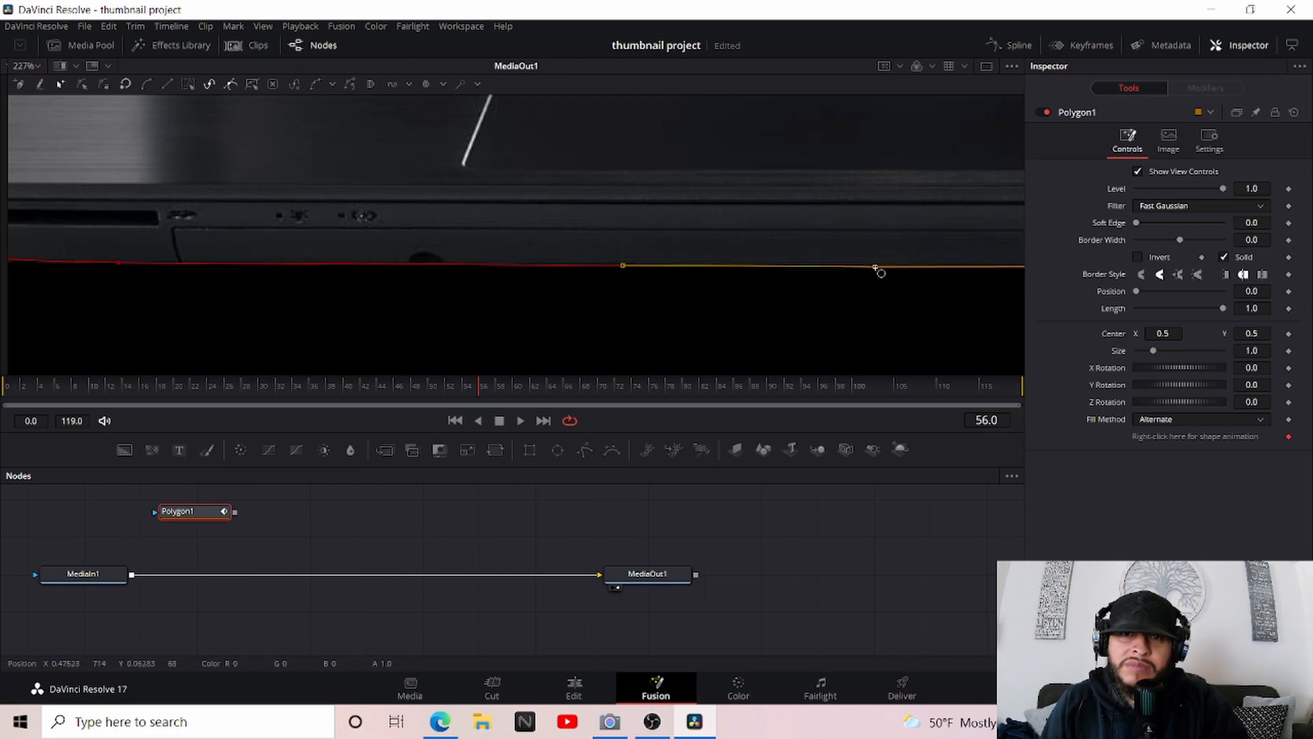
scroll(909, 267, down, 5)
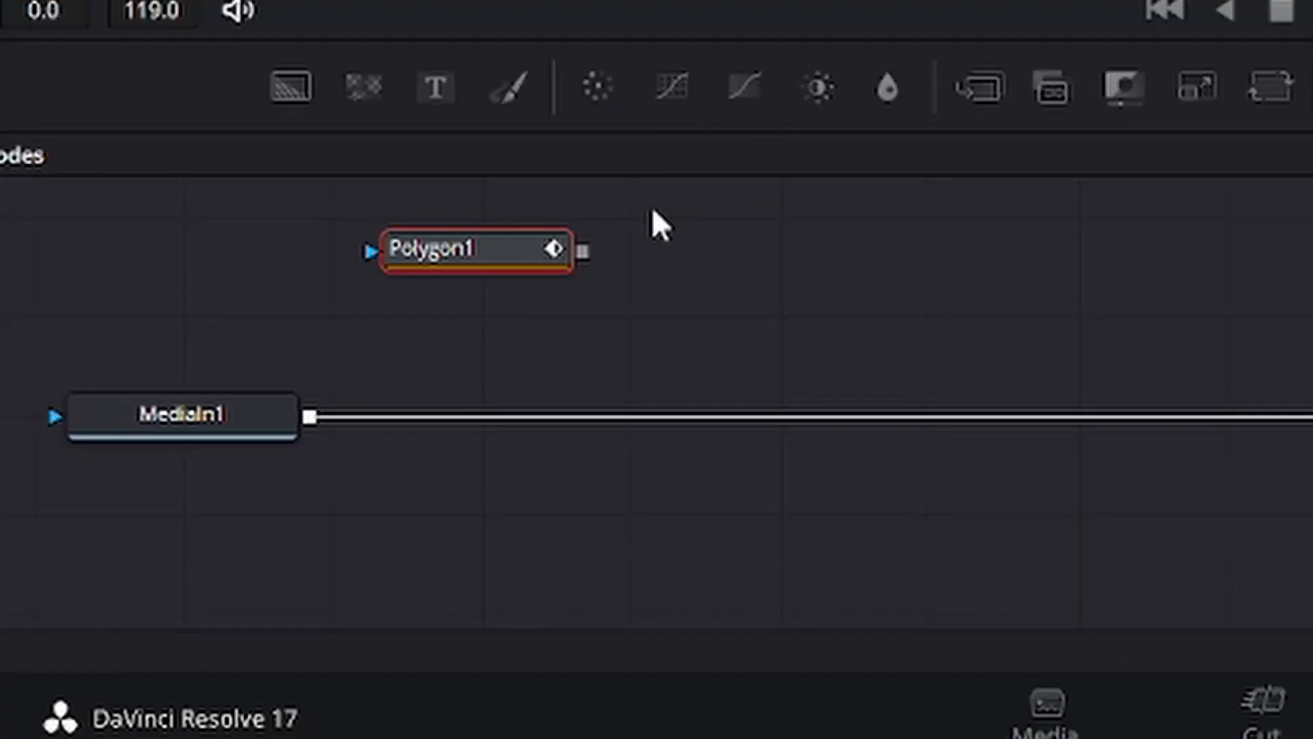
drag(580, 254, 290, 428)
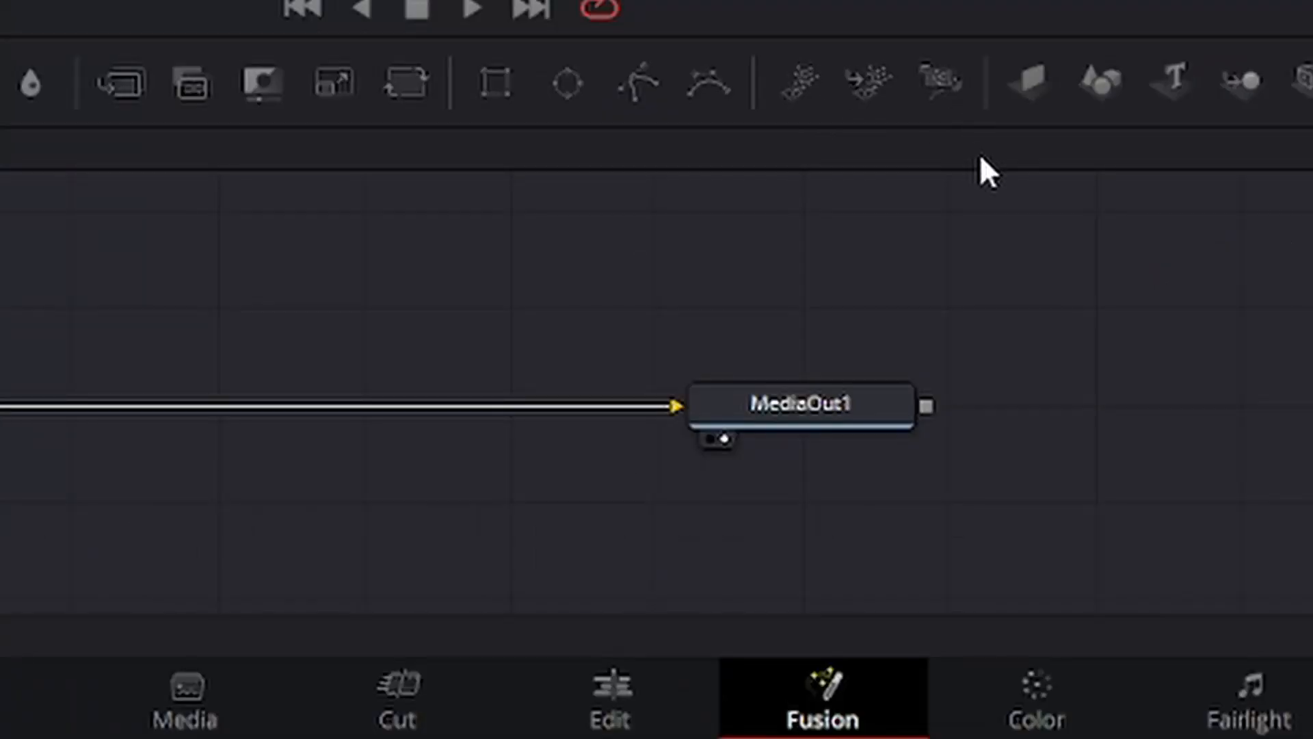
On the Edit page, move the laptop clip to the upper-left corner of the frame and scale it down to about 0.512 zoom
click(627, 687)
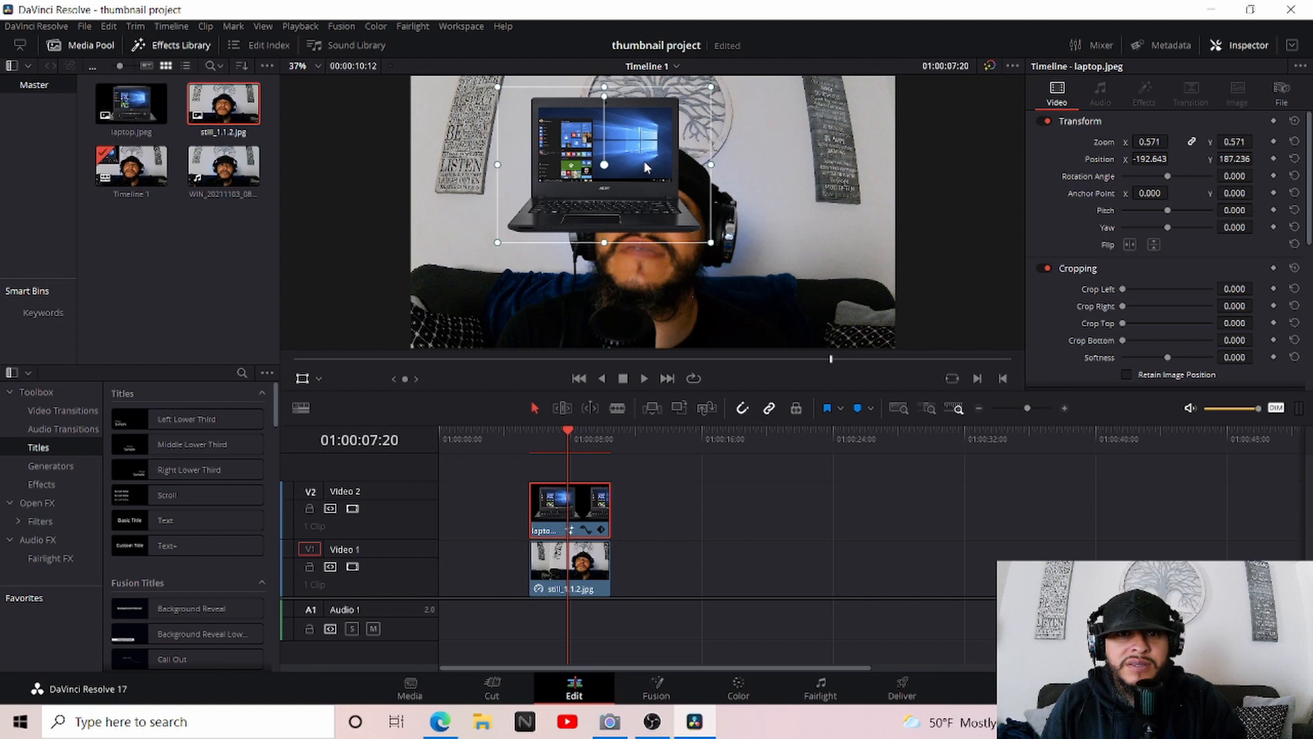
drag(646, 167, 540, 146)
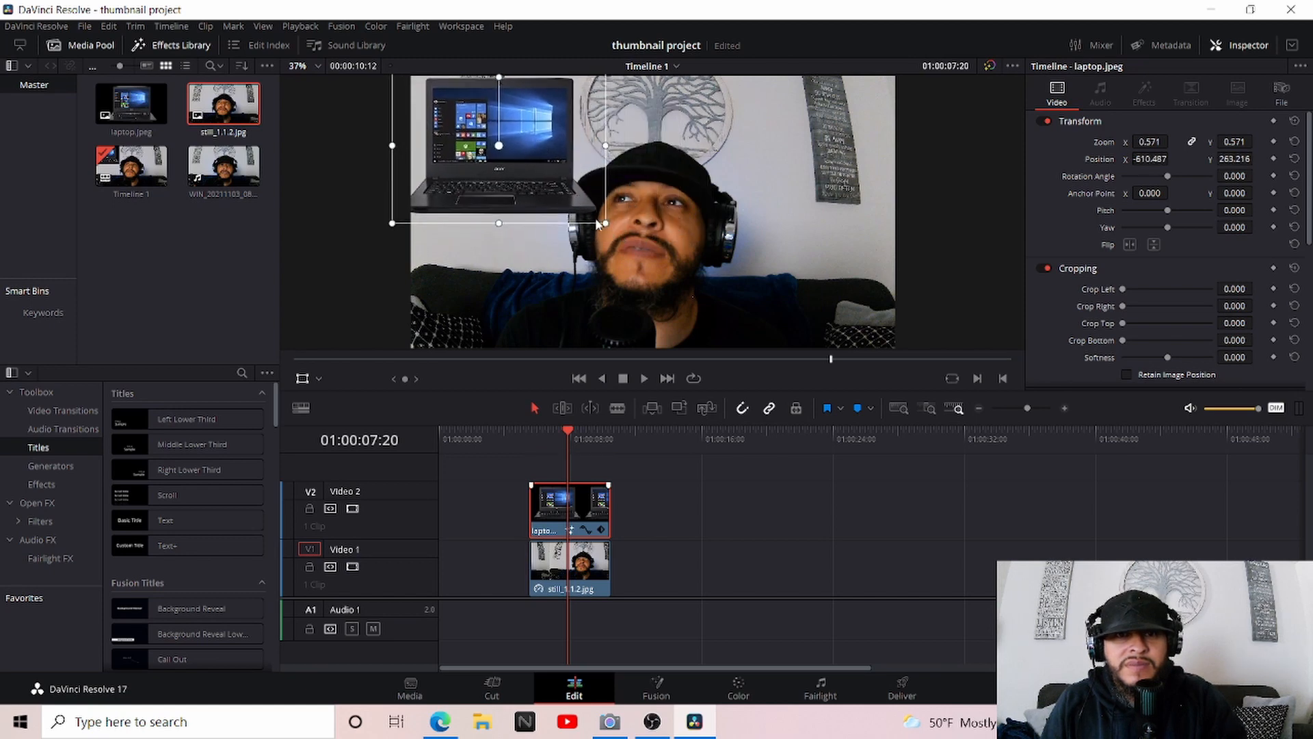
drag(606, 224, 556, 175)
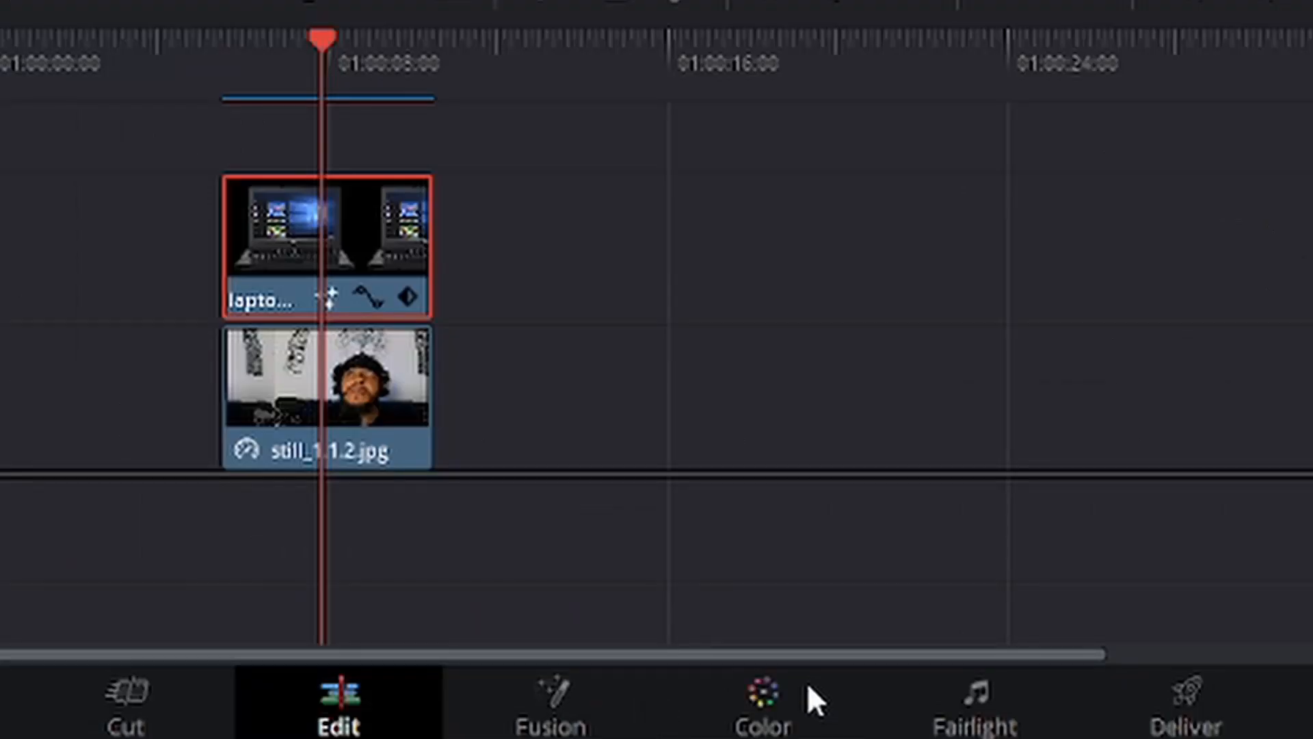
Grab a still of the laptop and webcam composite on the Color page
click(752, 684)
right_click(684, 160)
mouse_move(735, 182)
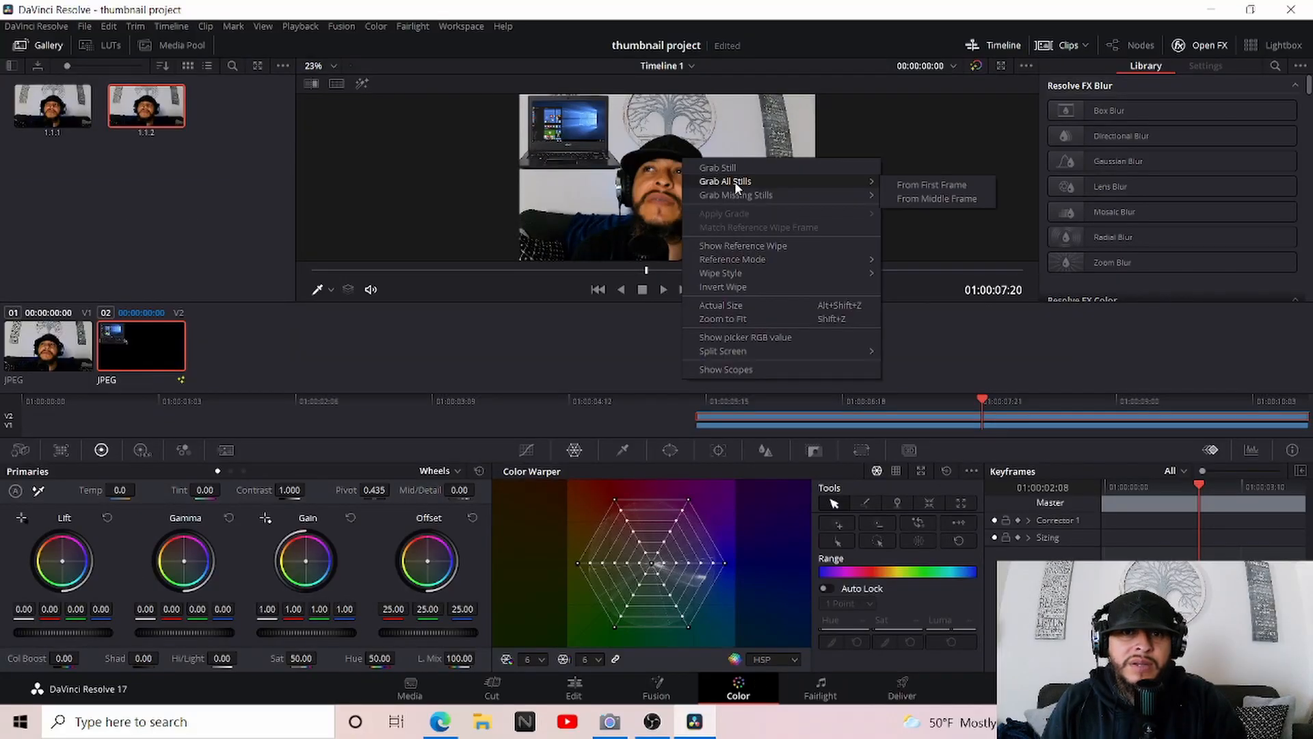
click(717, 168)
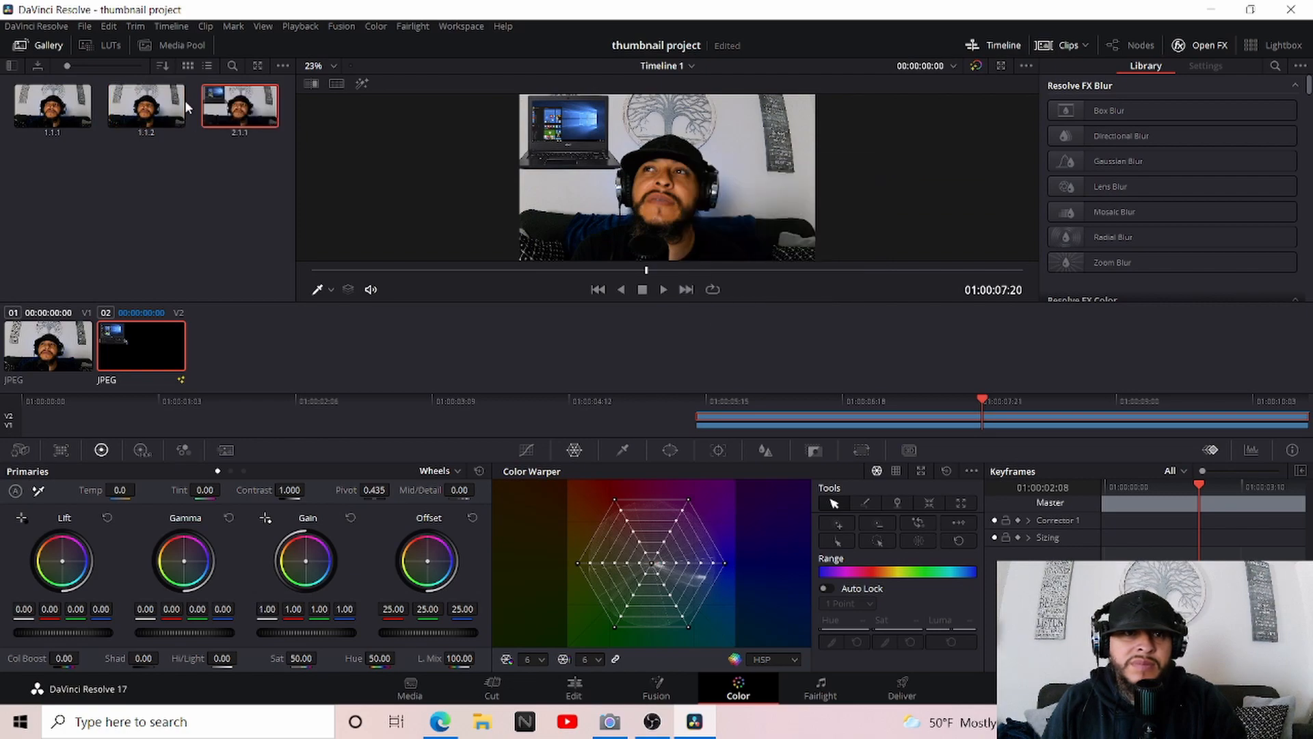
Export the newly grabbed composite still as a JPEG file named "thumnail nail"
right_click(259, 103)
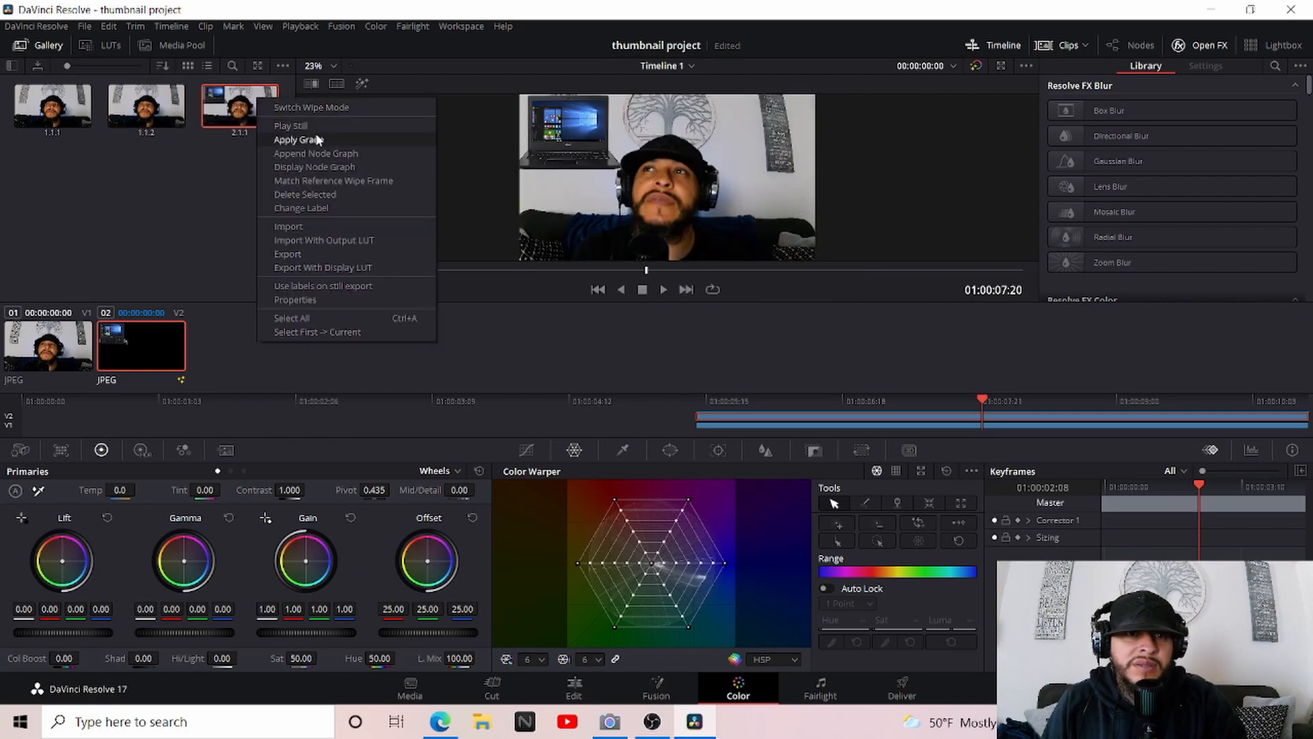
click(305, 252)
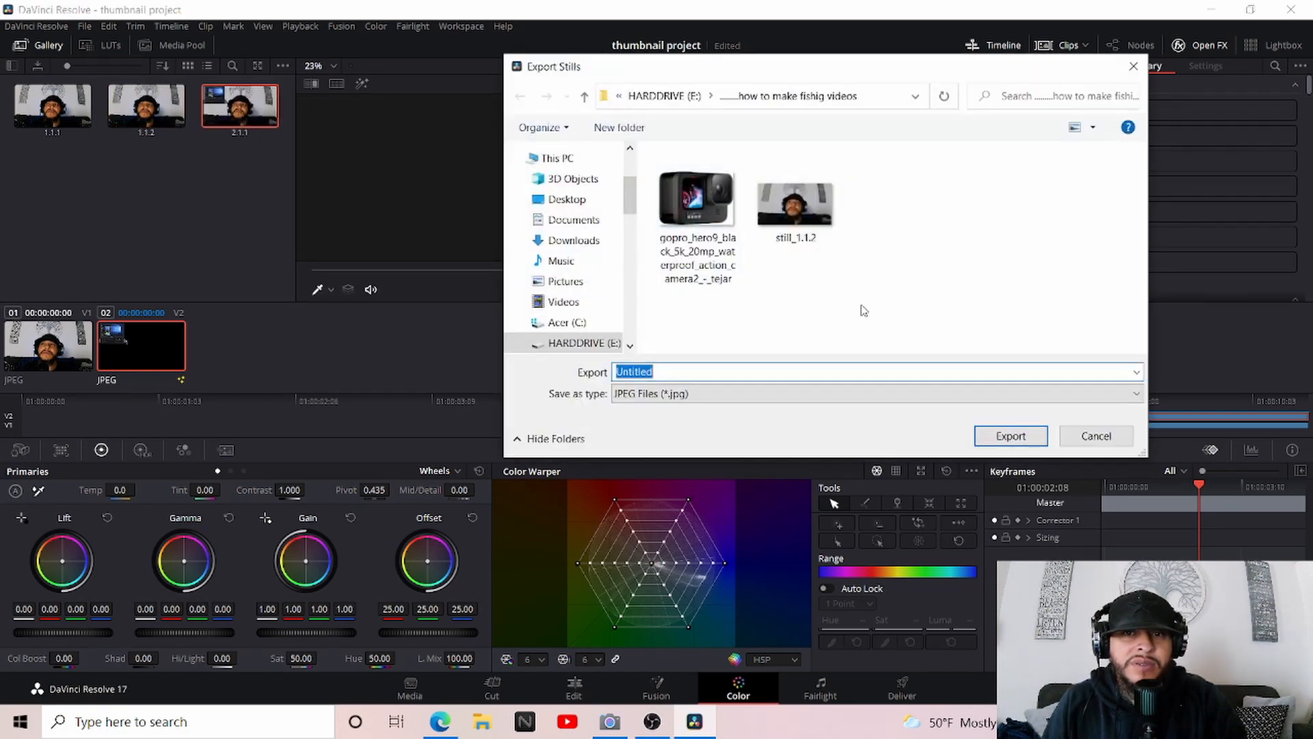
text(thumnail nail)
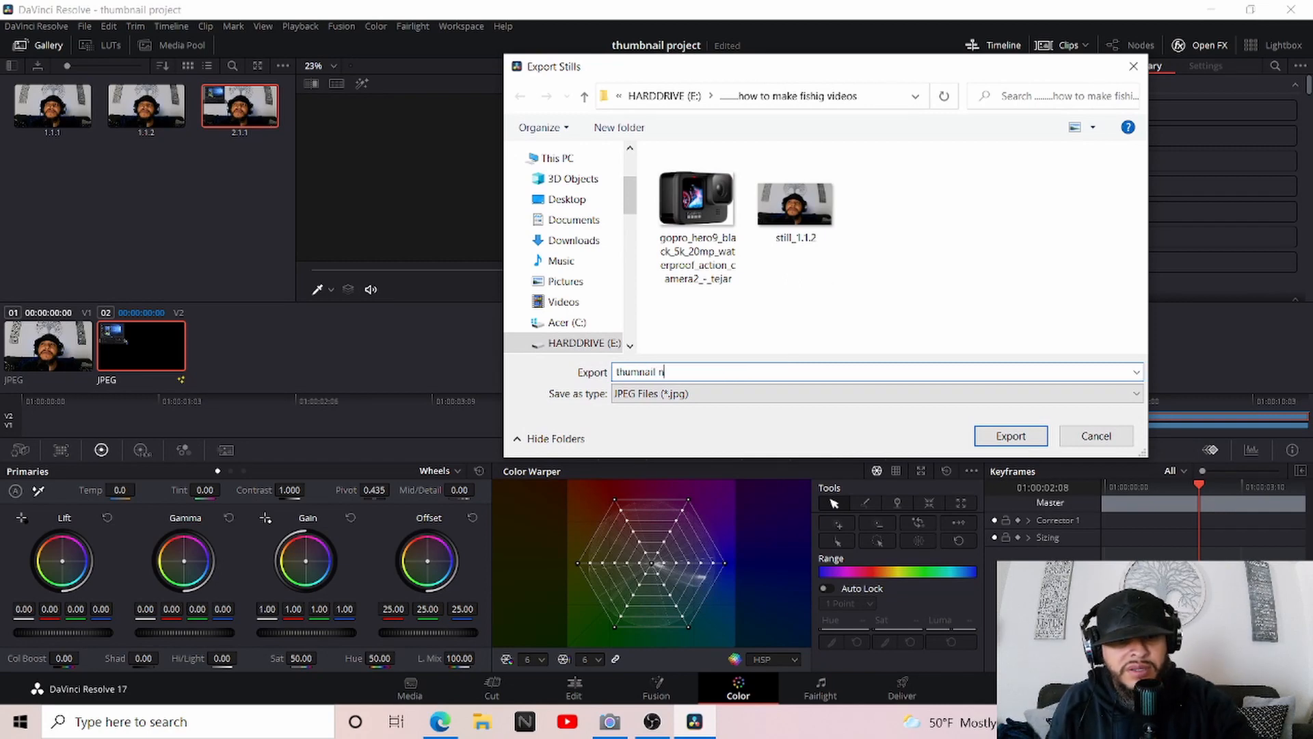
click(1005, 440)
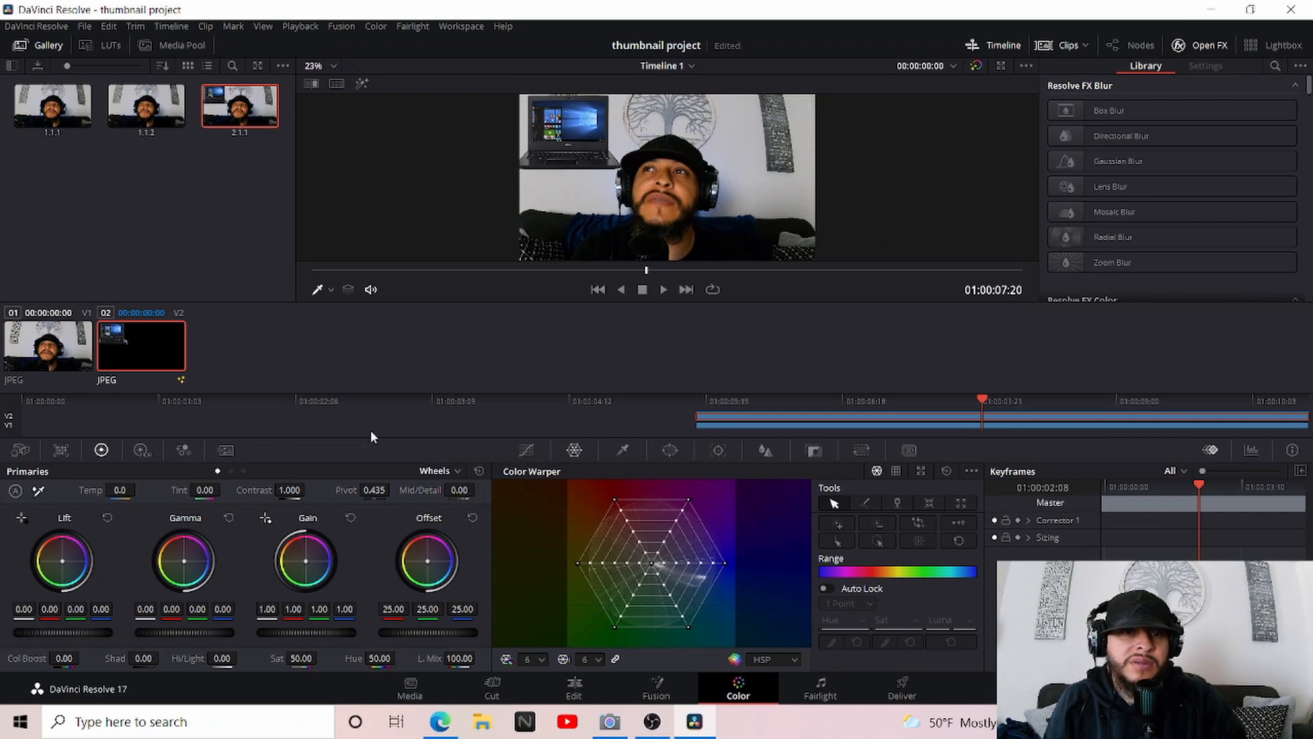
Import the exported thumnail nail_2.1.1 image into the media pool on the Edit page
click(576, 687)
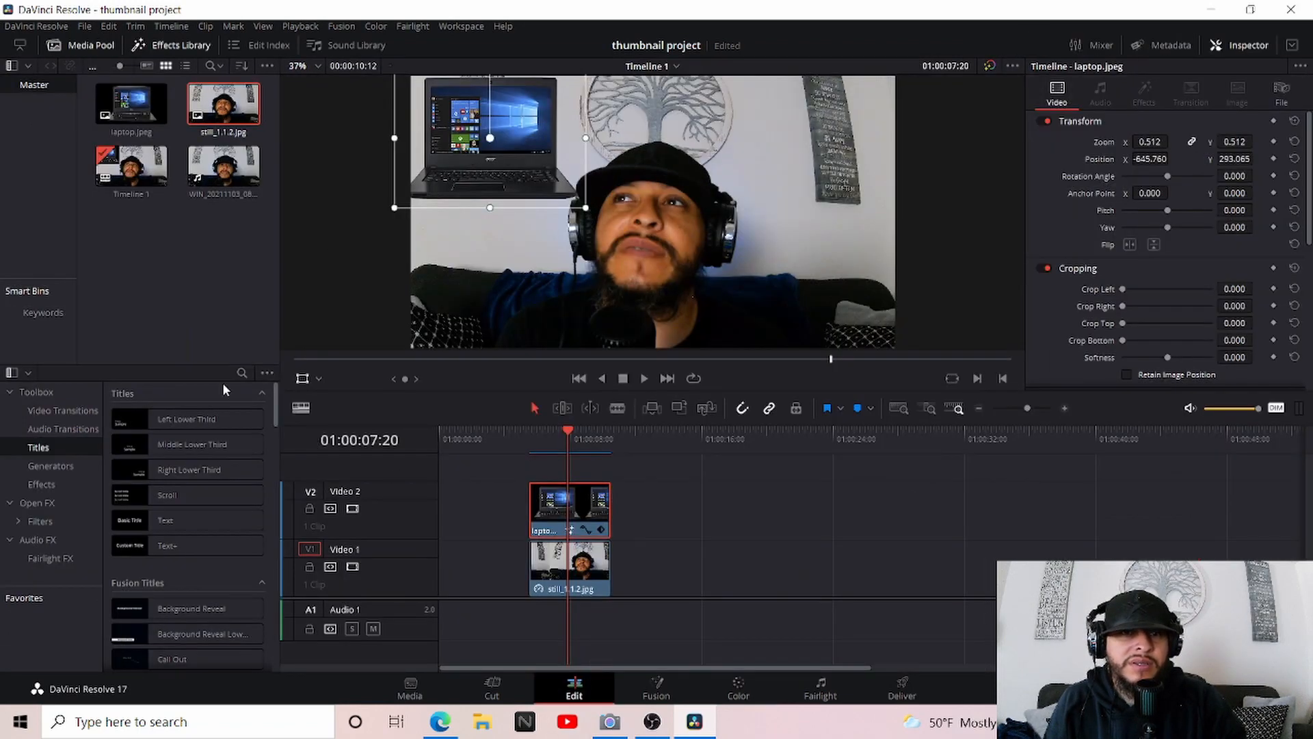
click(82, 25)
mouse_move(122, 169)
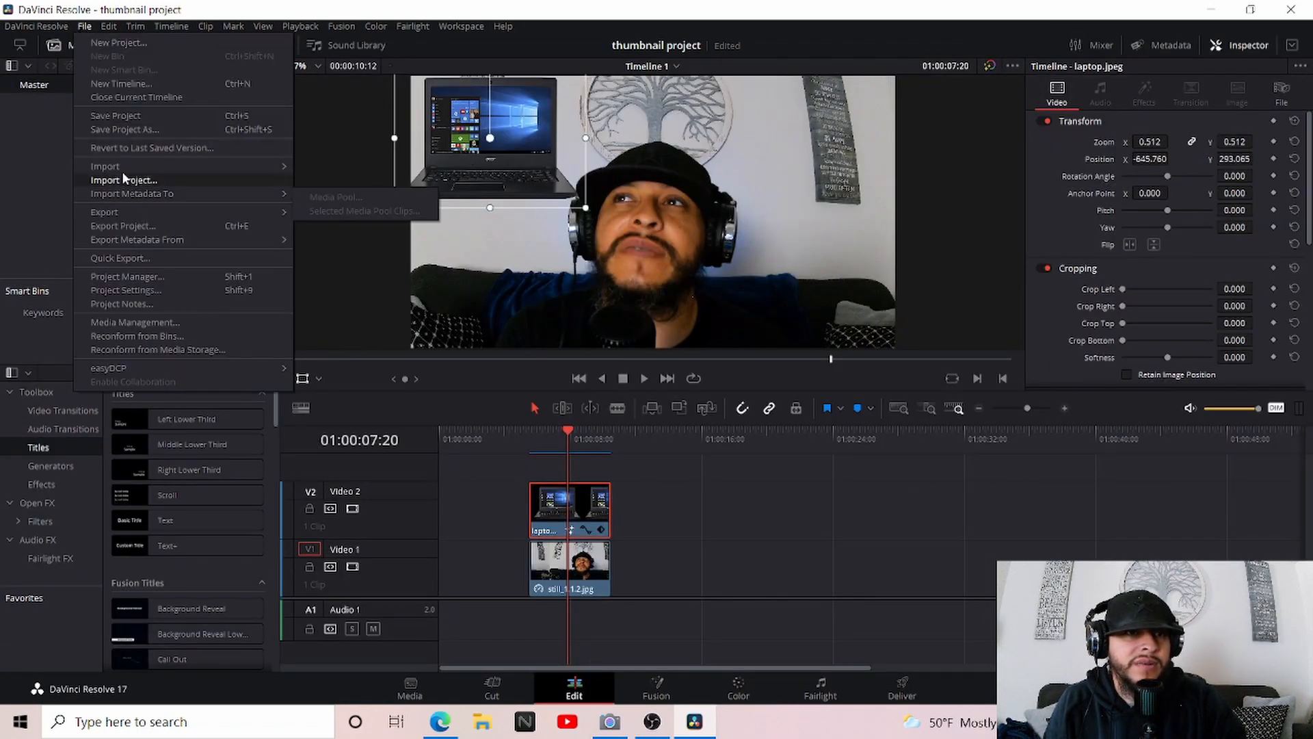
click(324, 182)
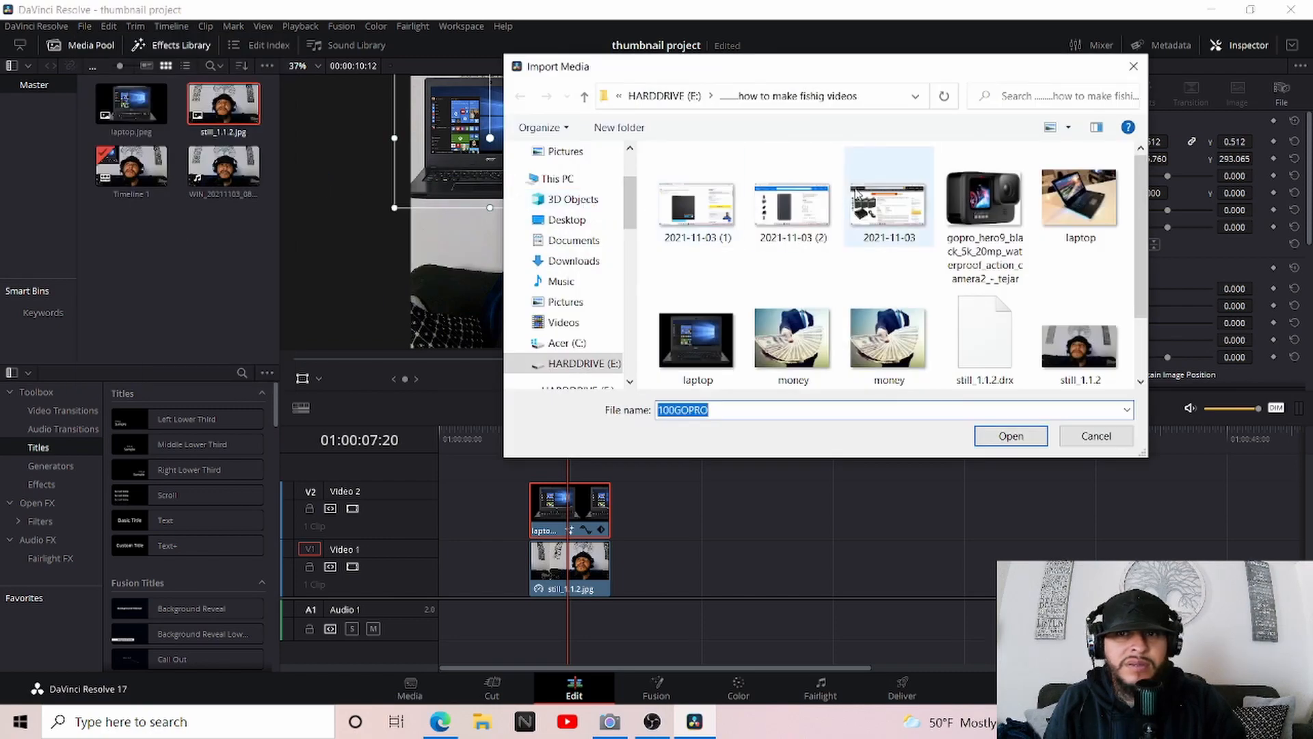
scroll(793, 308, down, 1)
drag(794, 335, 185, 273)
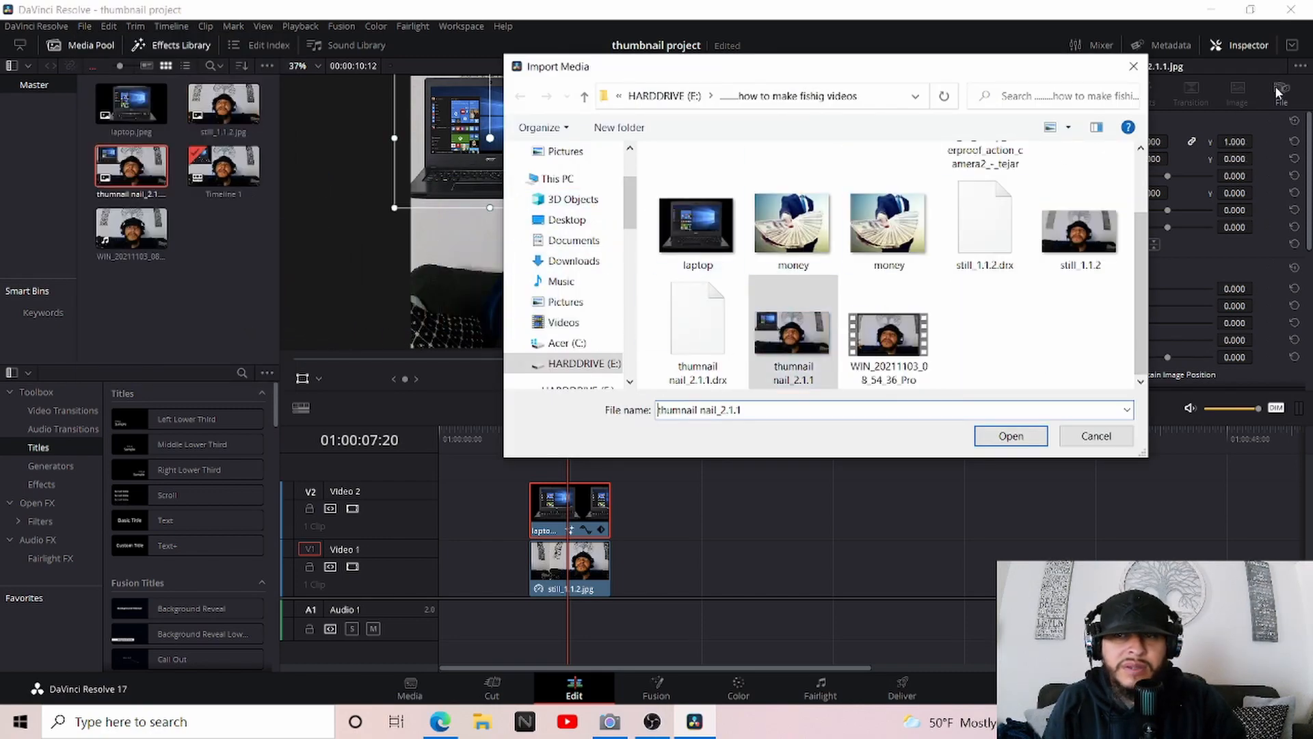
click(1133, 66)
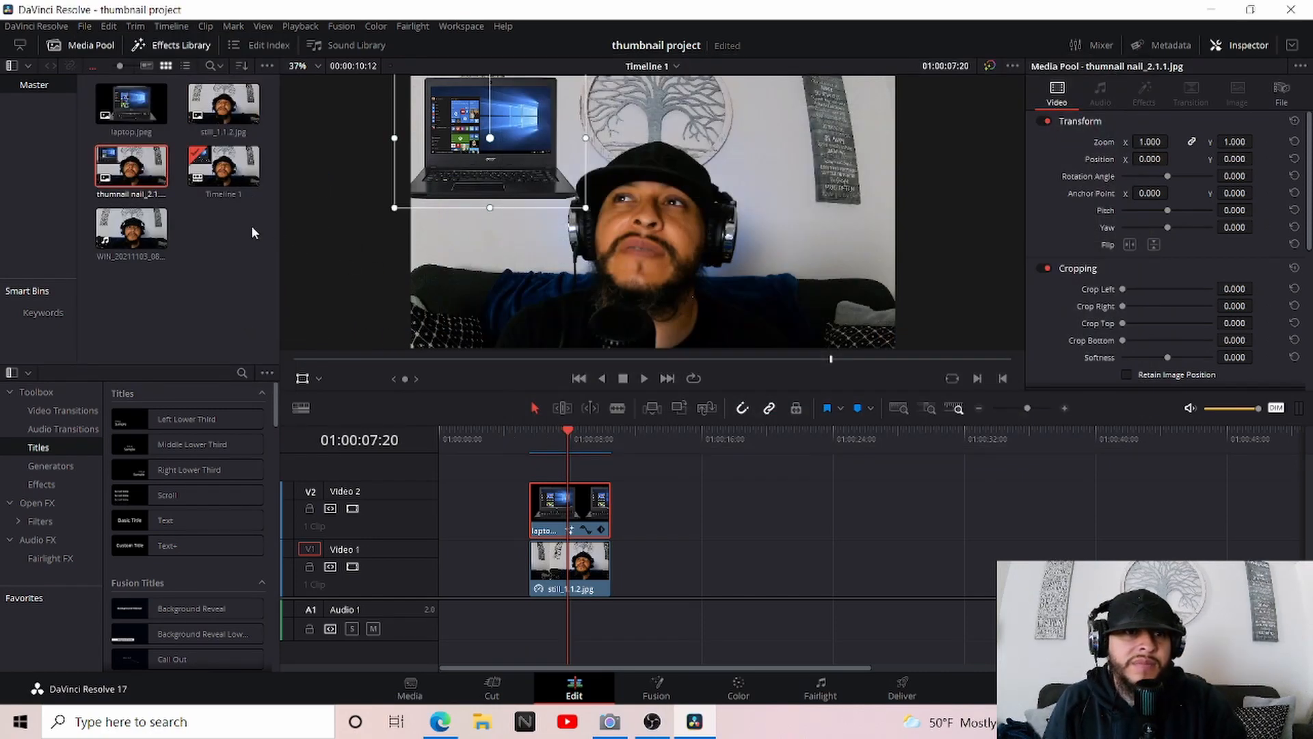
Place the thumnail nail_2.1.1 image on a new Video 3 track above the laptop and scale it down towards the laptop screen
drag(130, 183, 542, 465)
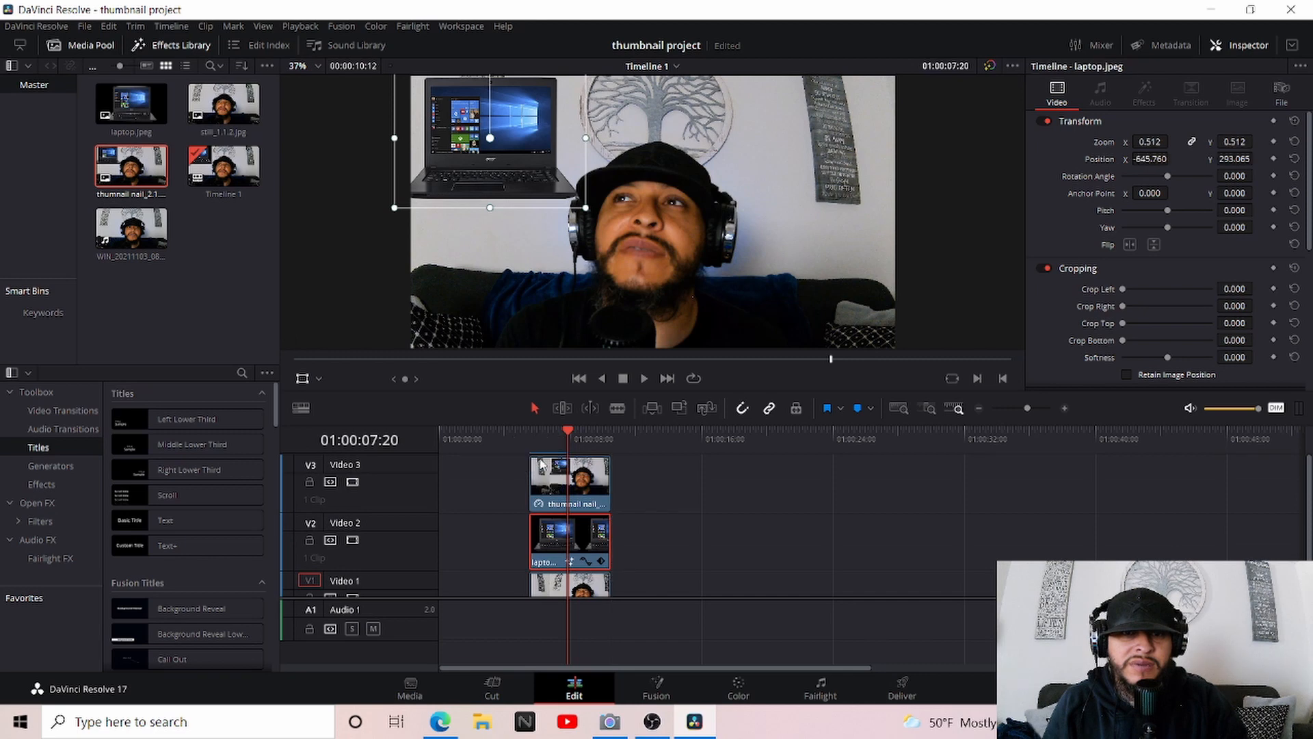
click(579, 441)
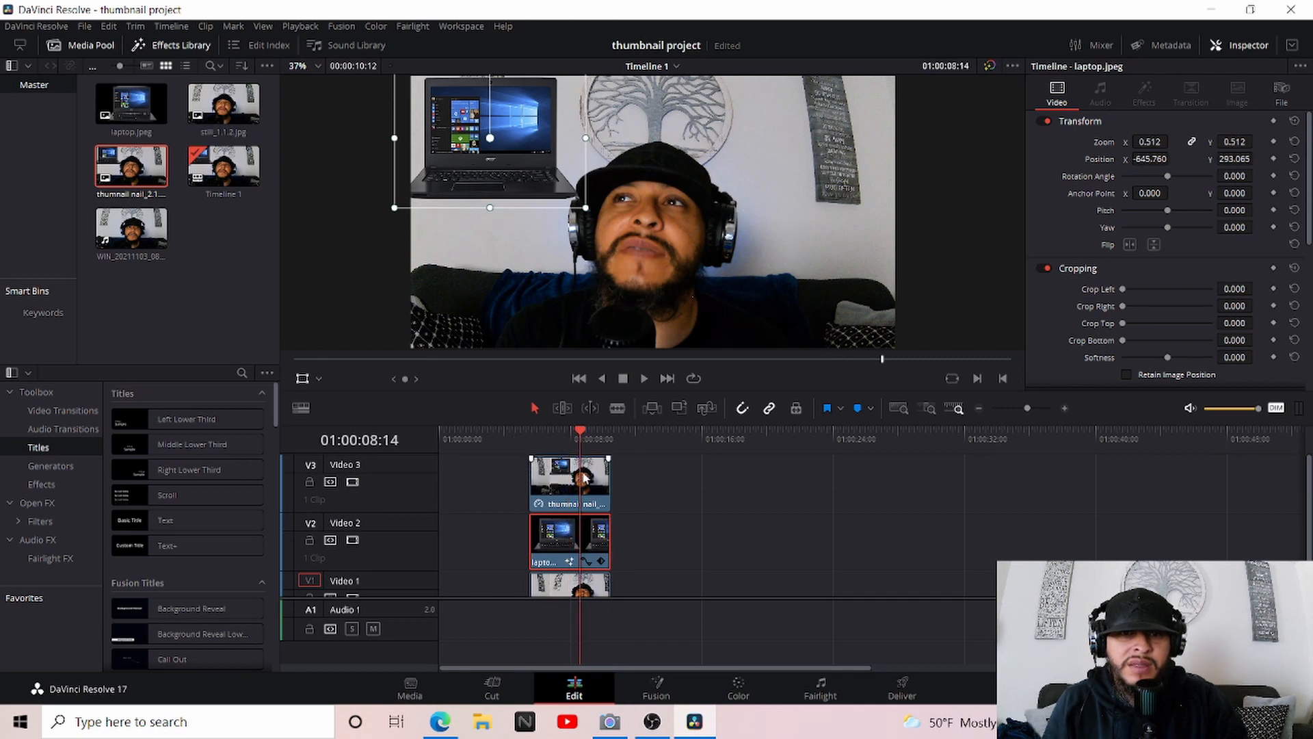
click(588, 484)
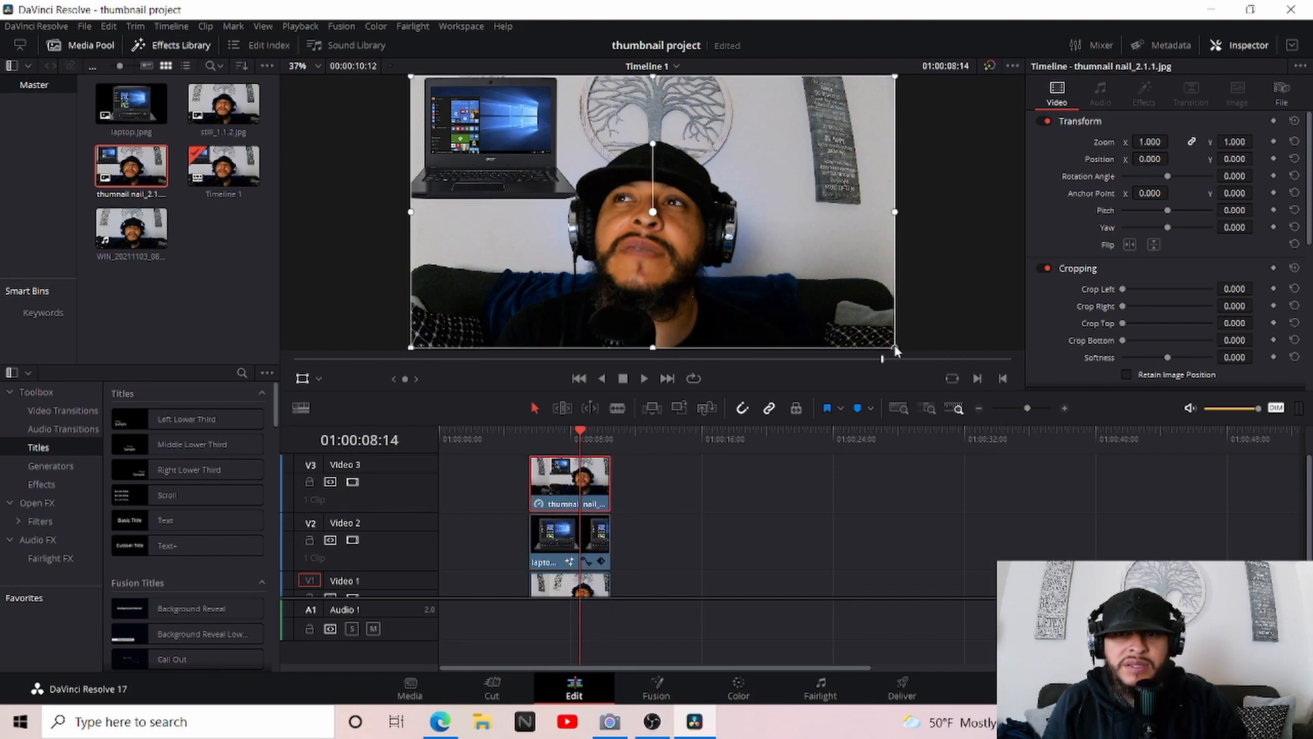
drag(895, 348, 532, 160)
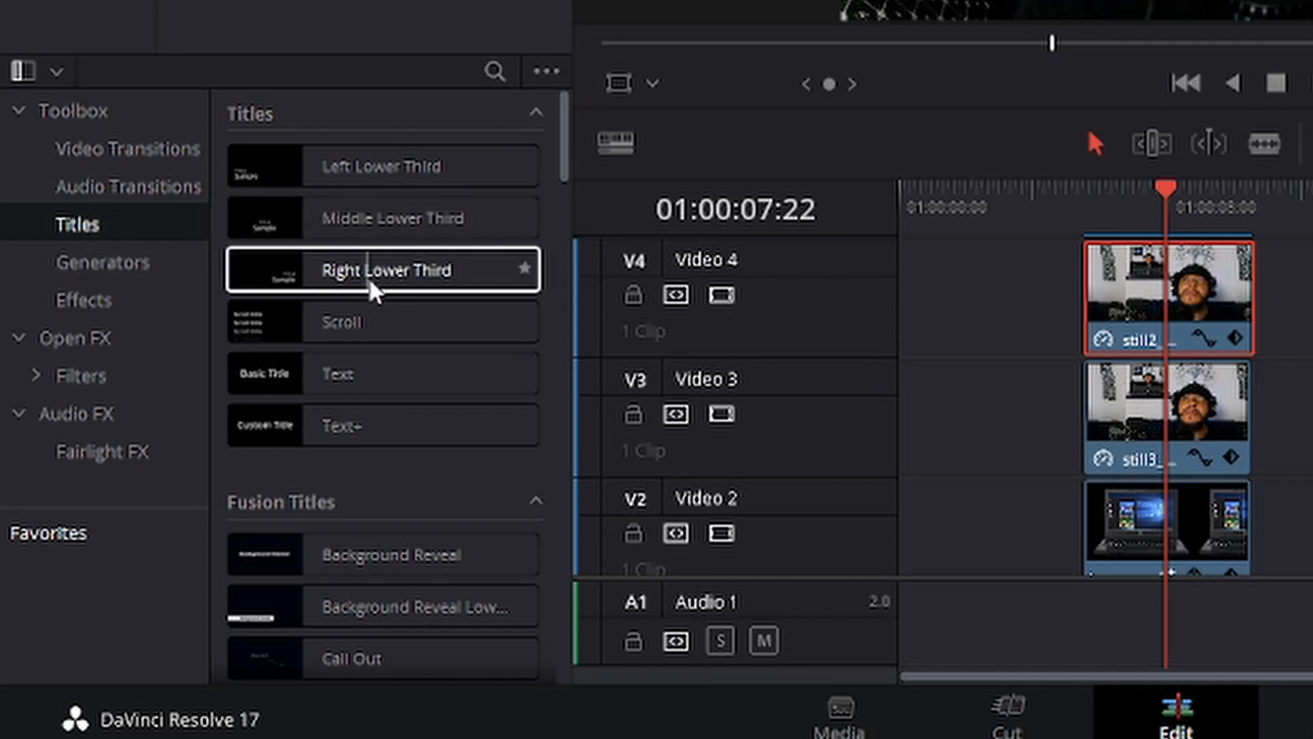
Add a basic Text title on a new Video 5 track, lined up with the clips below it
drag(391, 366, 1306, 312)
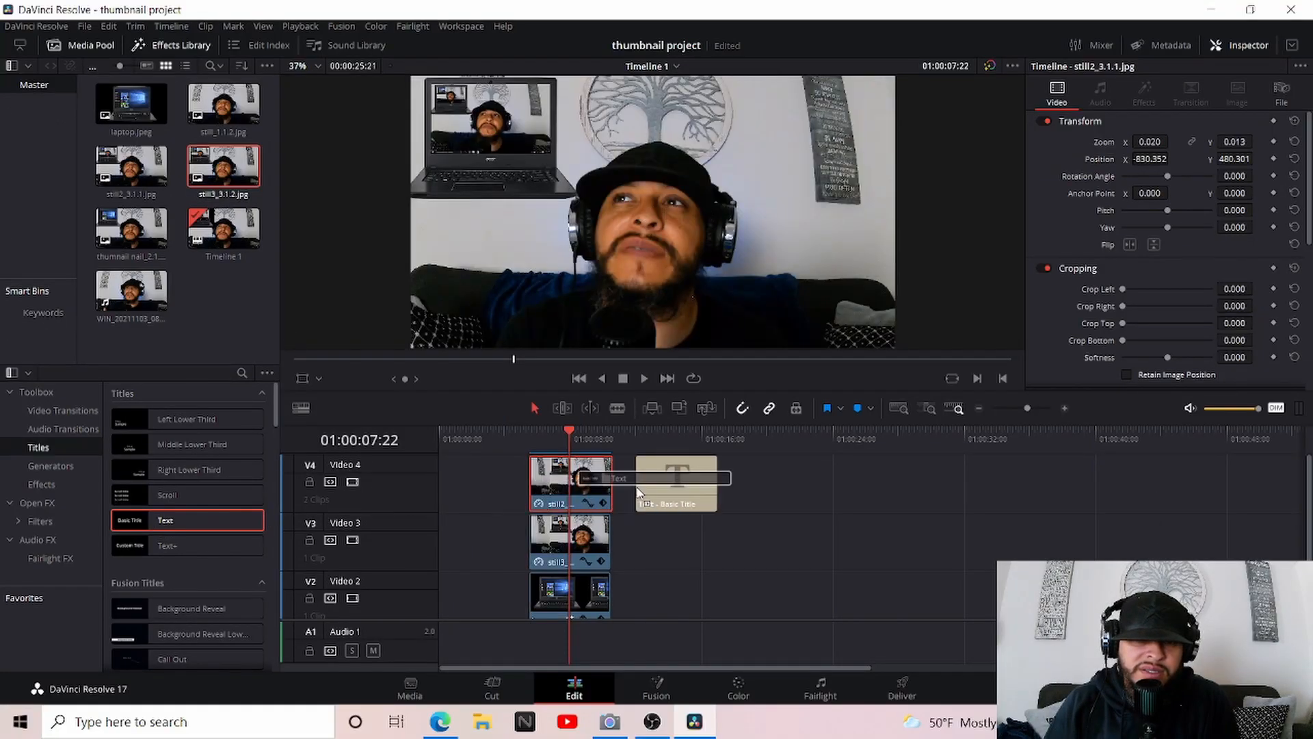
drag(638, 491, 537, 477)
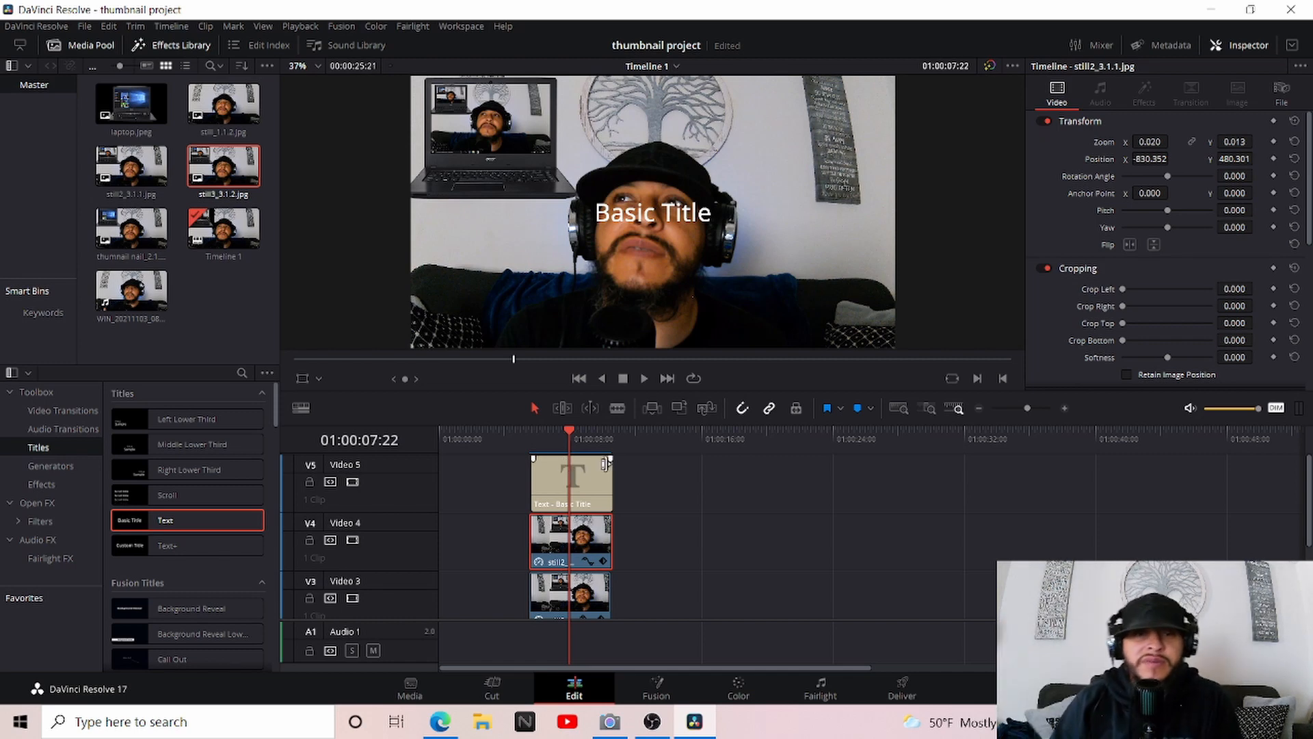
click(589, 441)
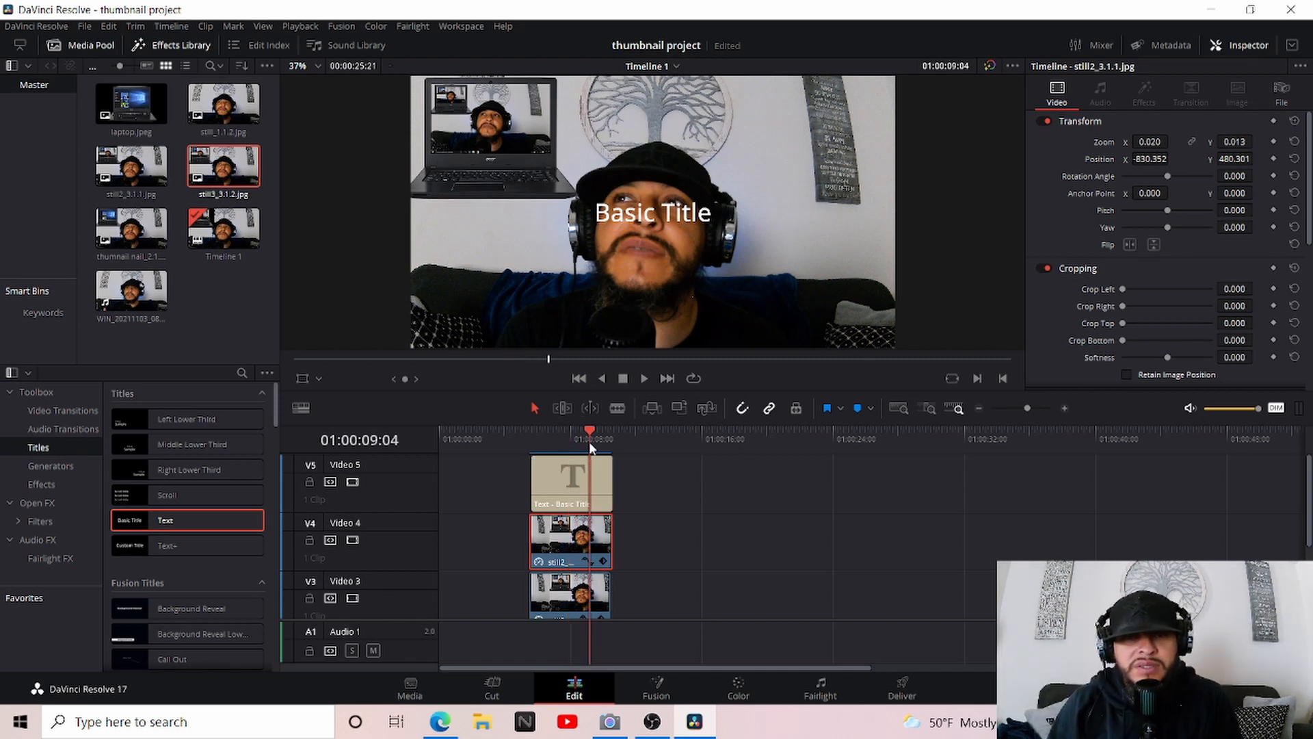
Replace the title's text with "How to Make" on the first line and "a Thumnail" on the second
click(573, 481)
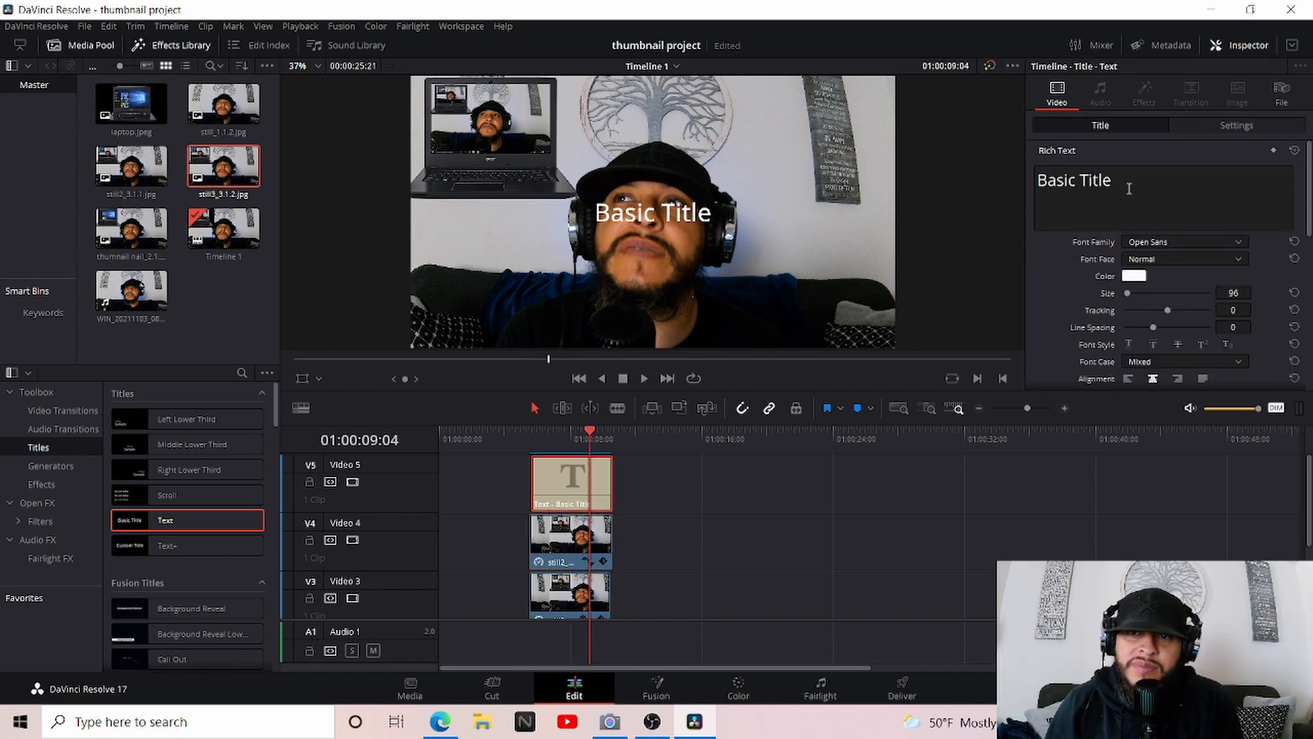
drag(1129, 189, 1020, 187)
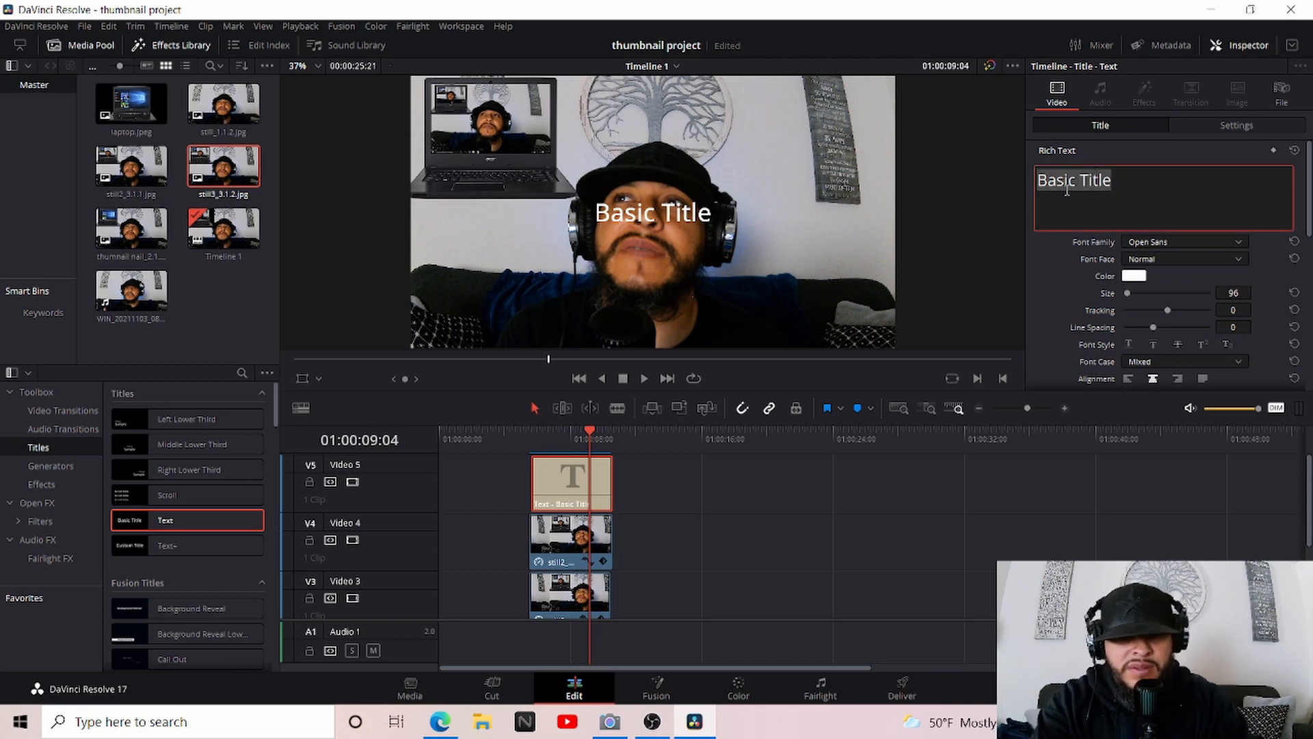
text(how)
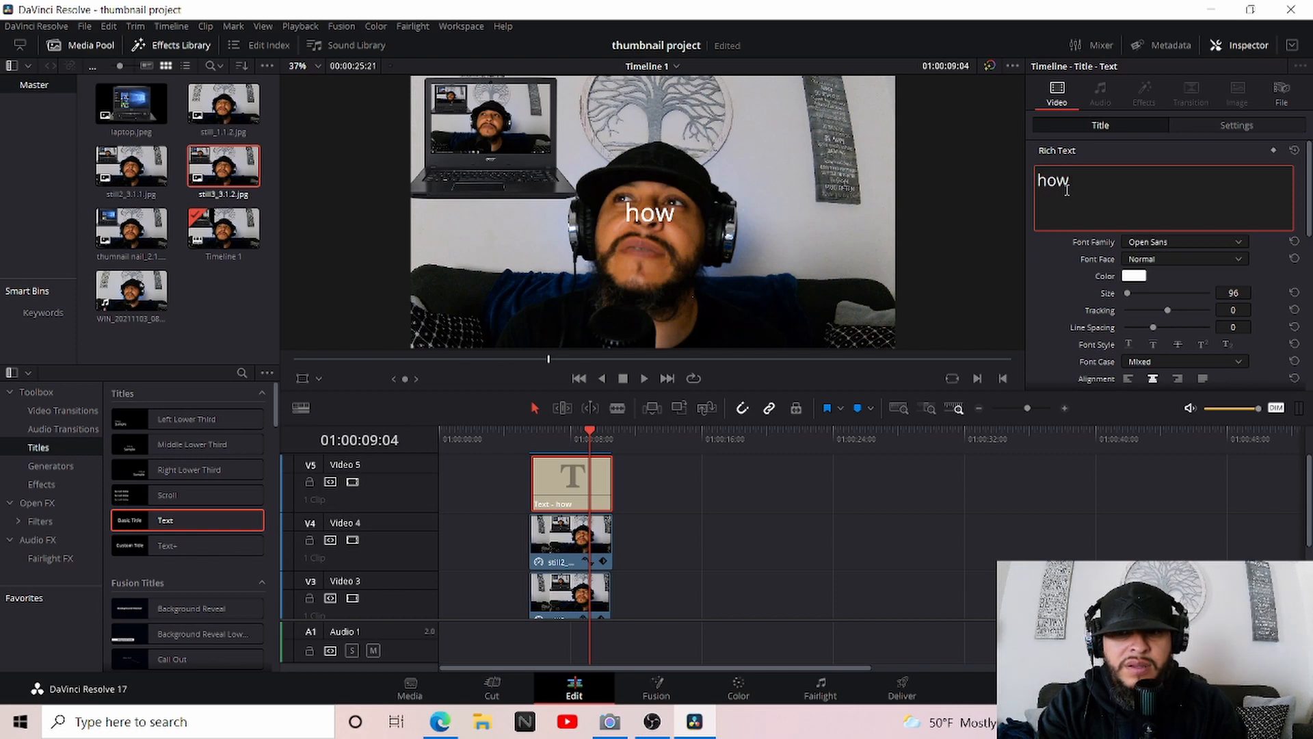
key(BackSpace)
key(BackSpace)
key(BackSpace)
key(BackSpace)
text(How to)
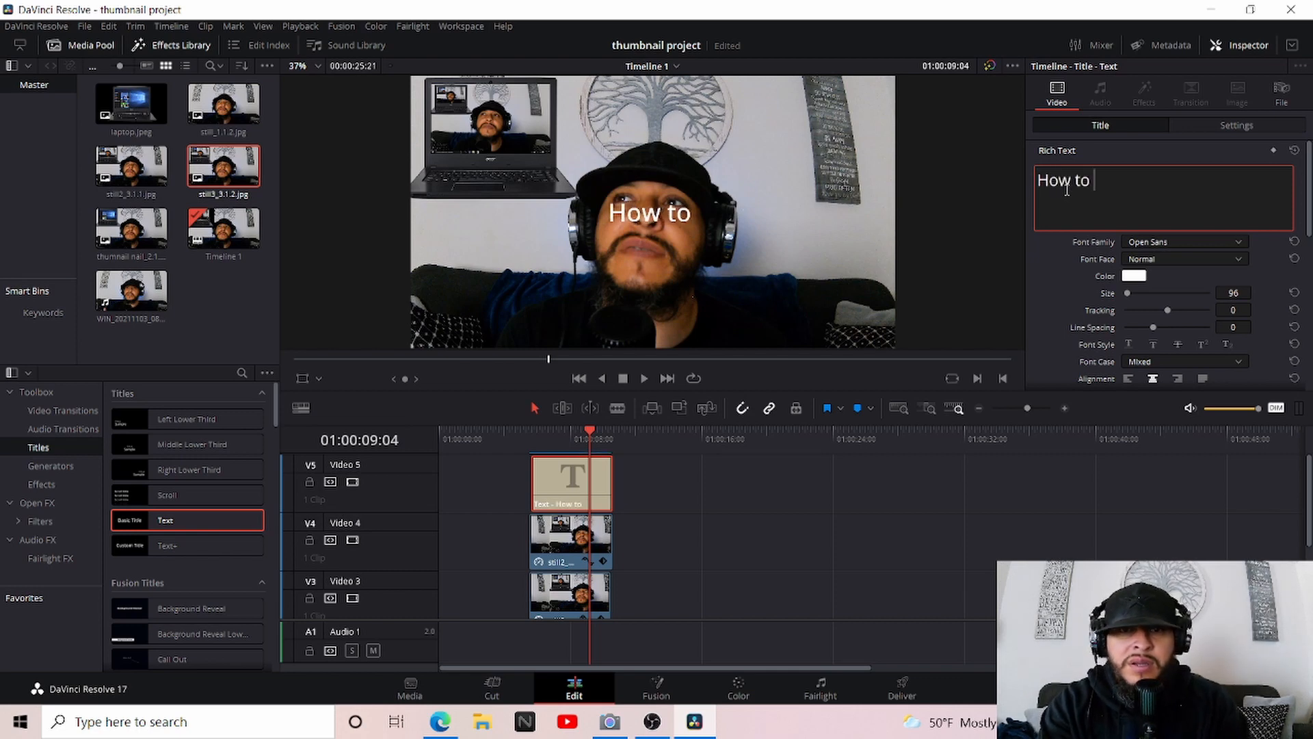
text( M)
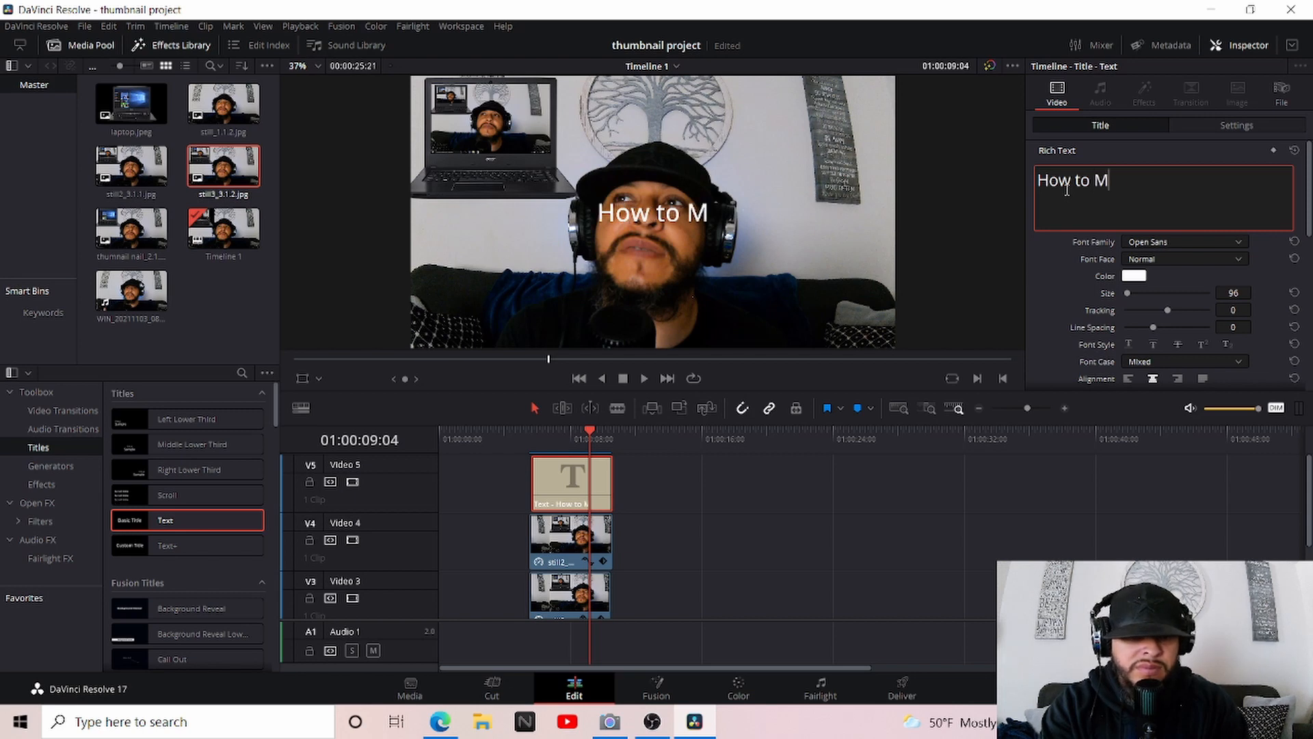
text(ake)
key(Return)
text(a )
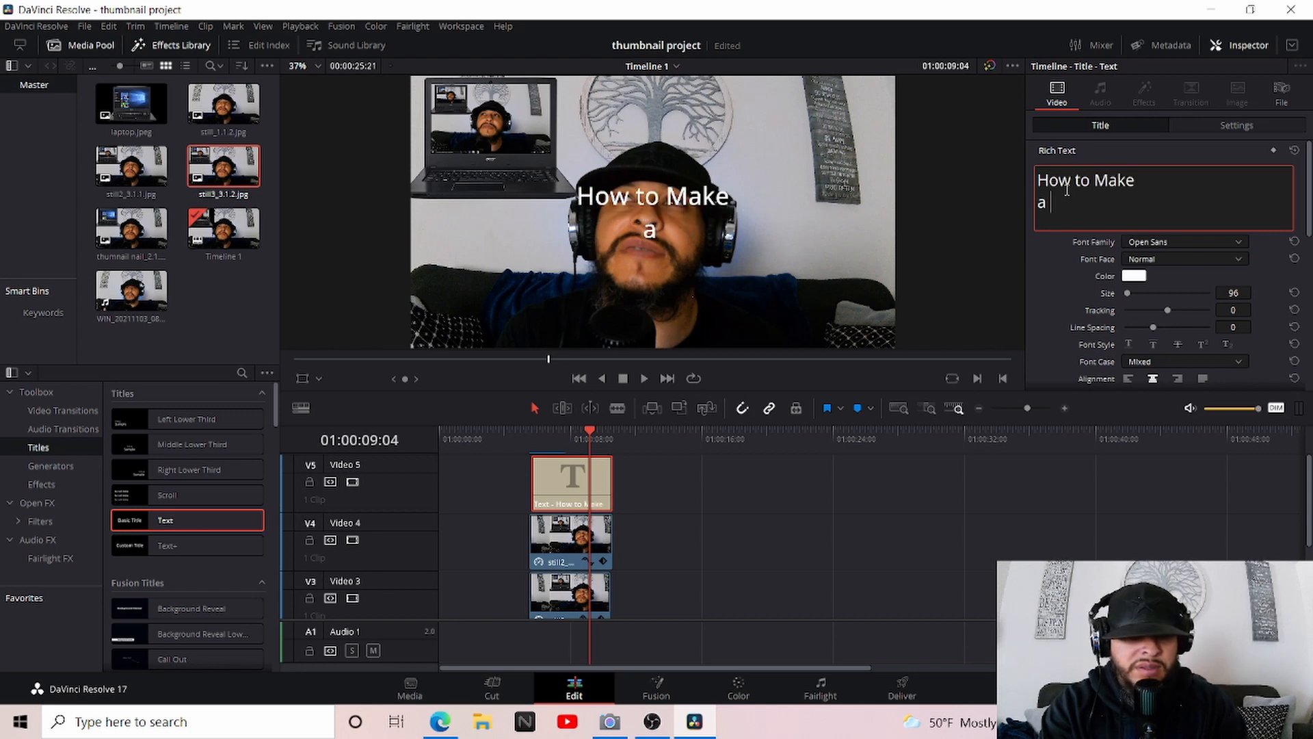
text(Thumnail)
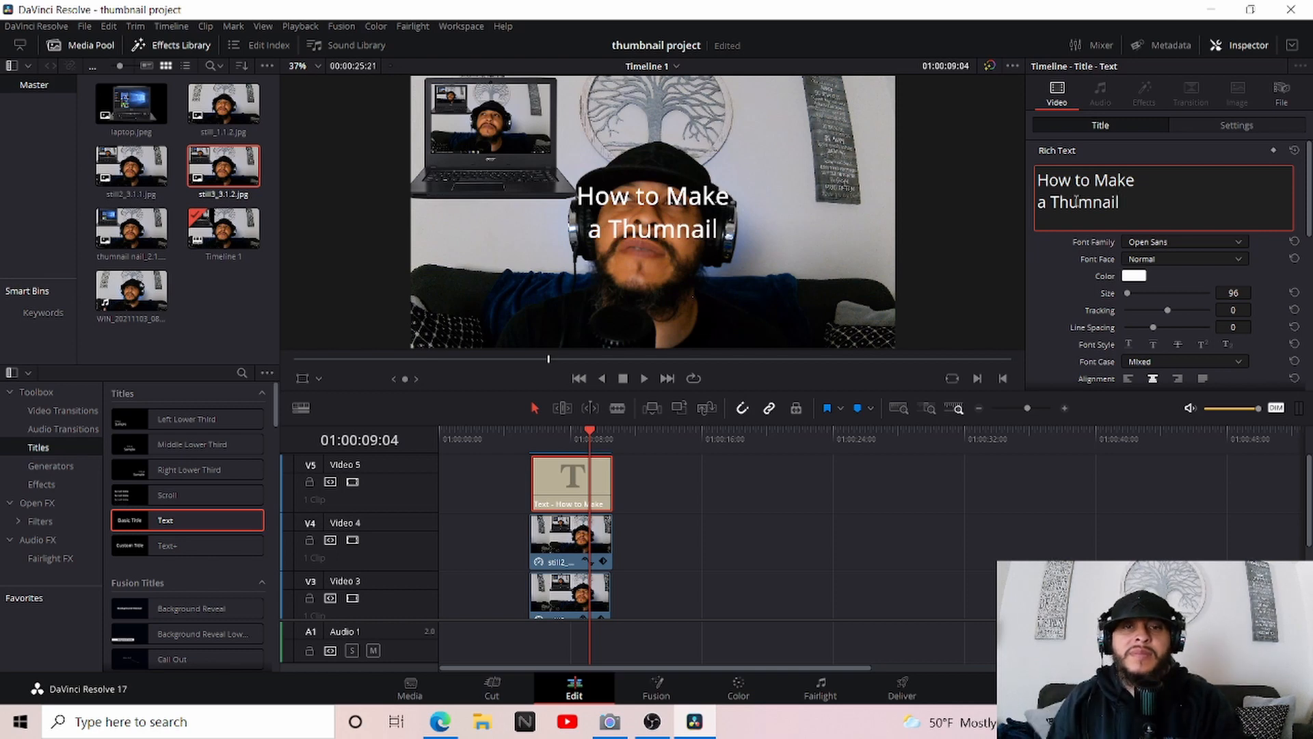
Turn on the transform overlay for the title and move the text up above the head, beside the laptop
click(650, 236)
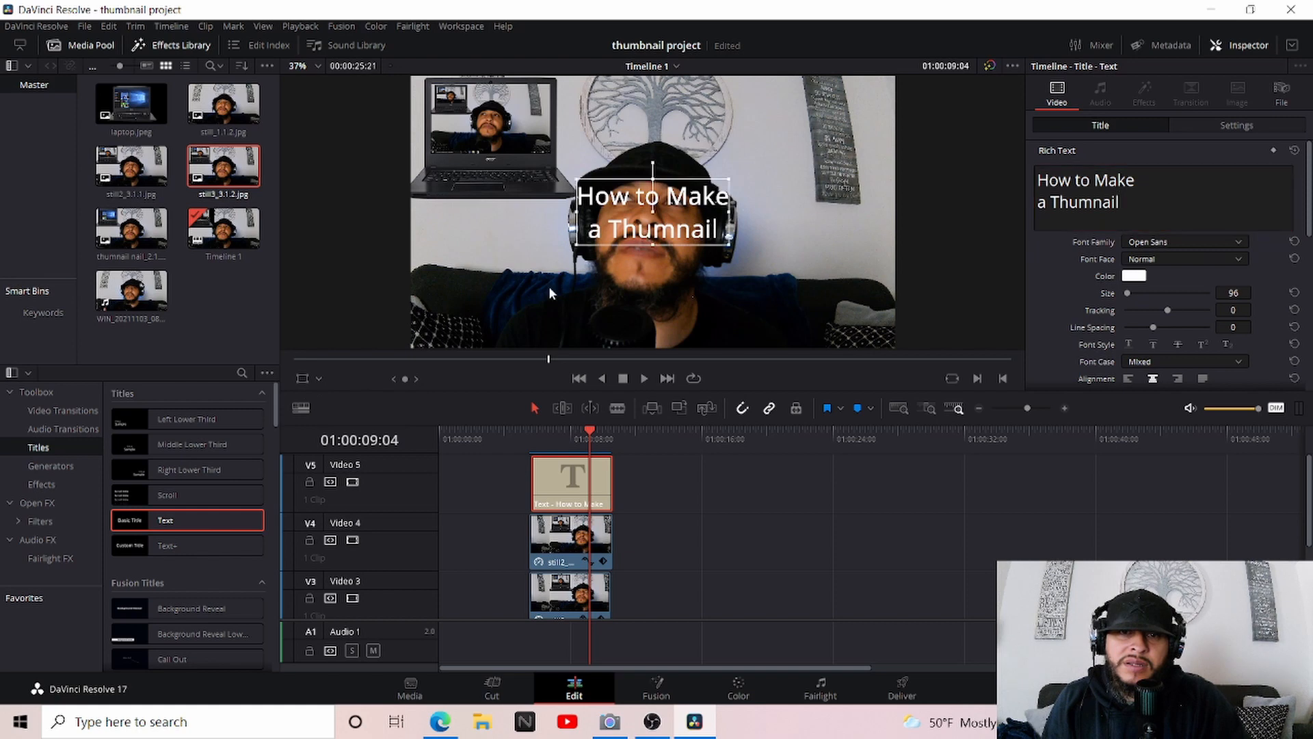
click(299, 379)
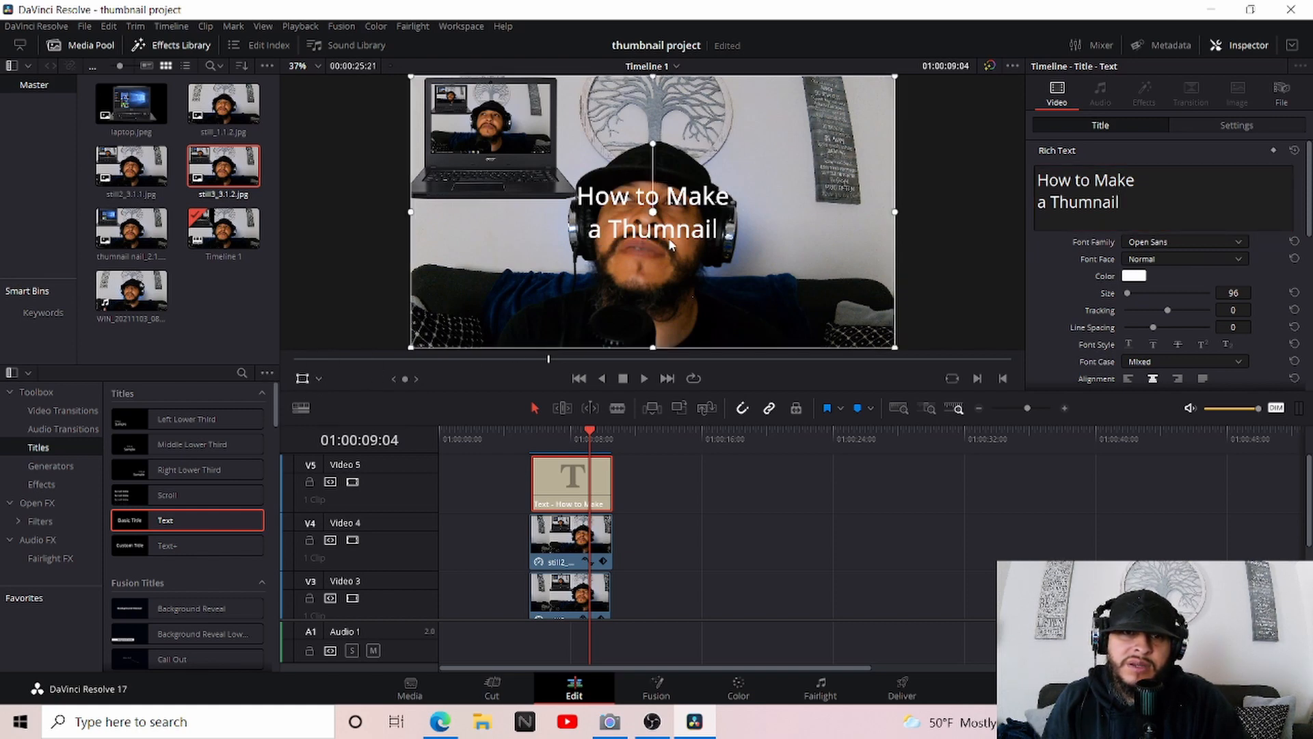
drag(670, 246, 748, 151)
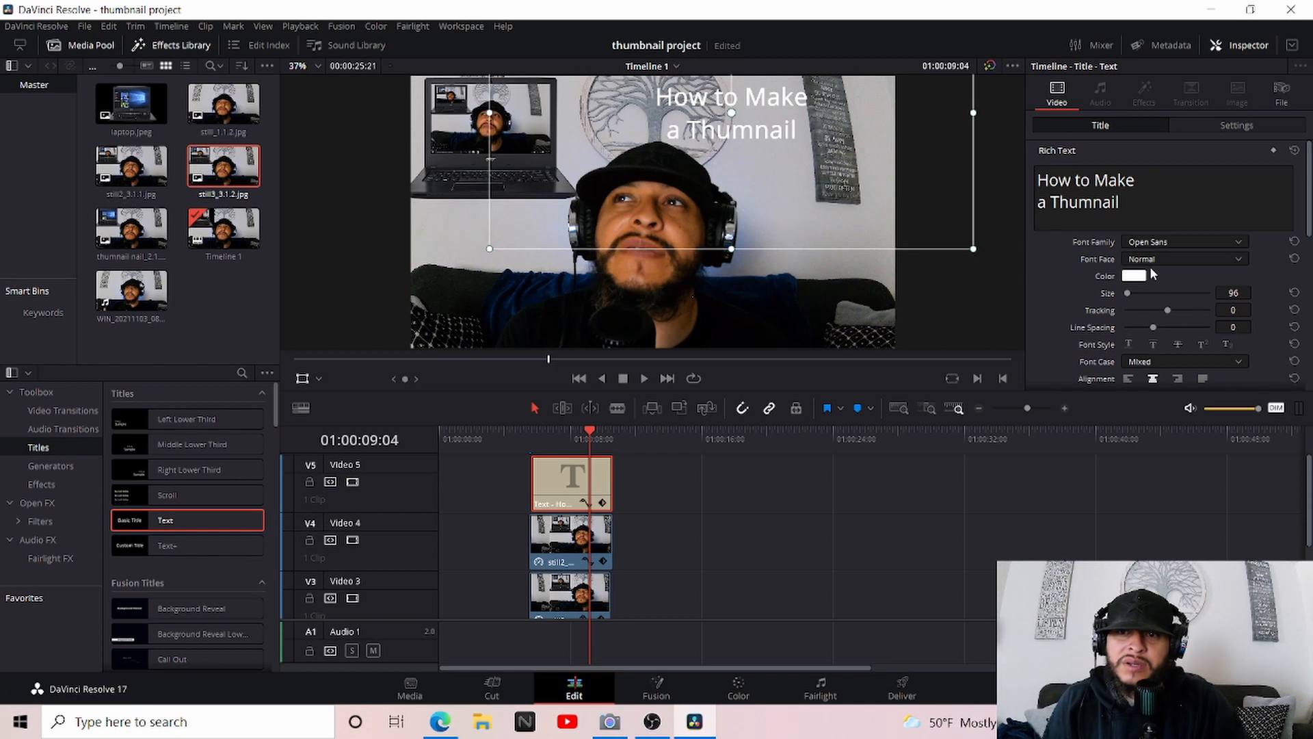
Set the title's text color to a slightly darkened red, #d50000
click(1136, 277)
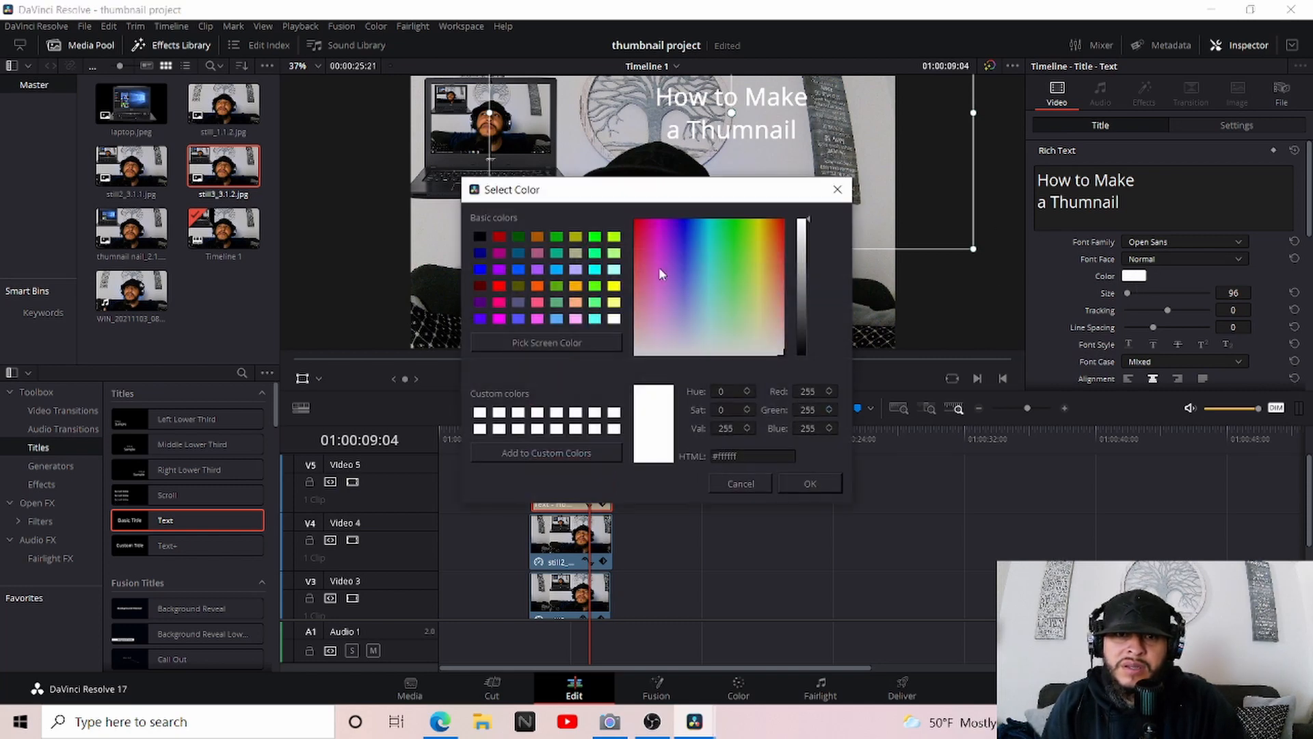
click(480, 252)
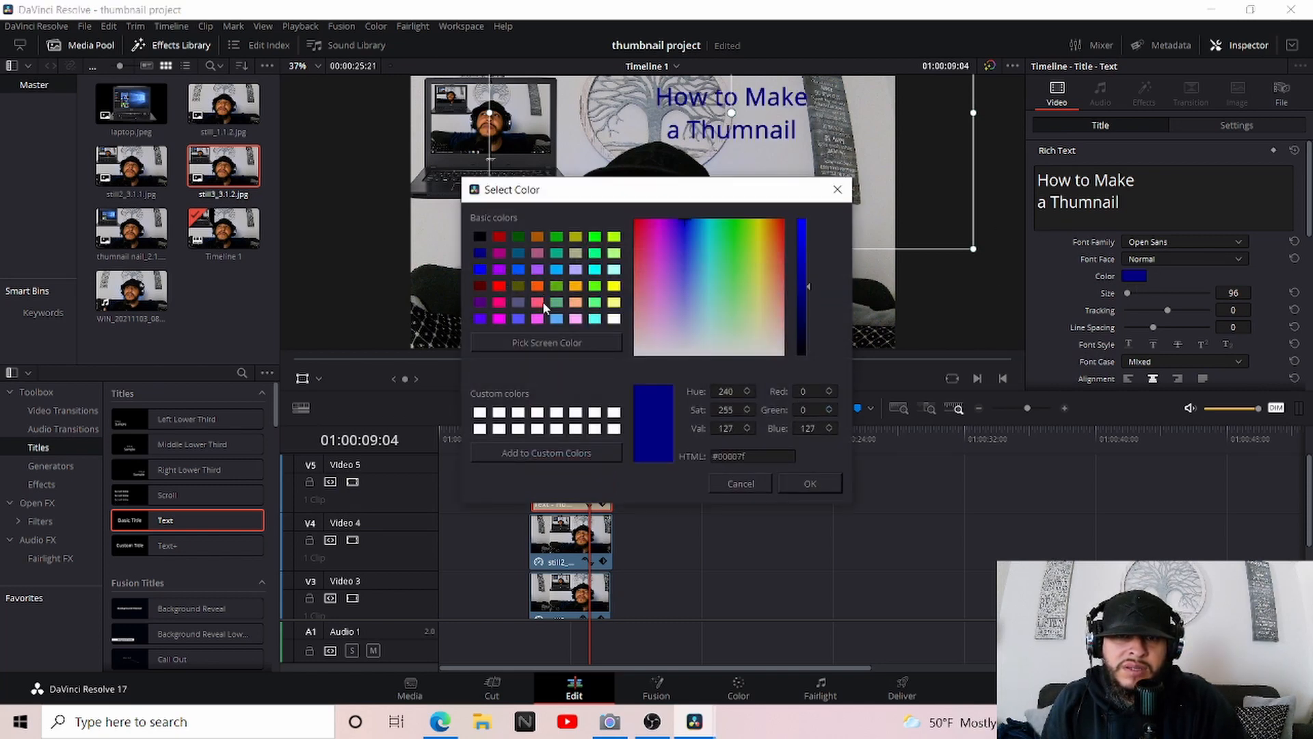
click(495, 283)
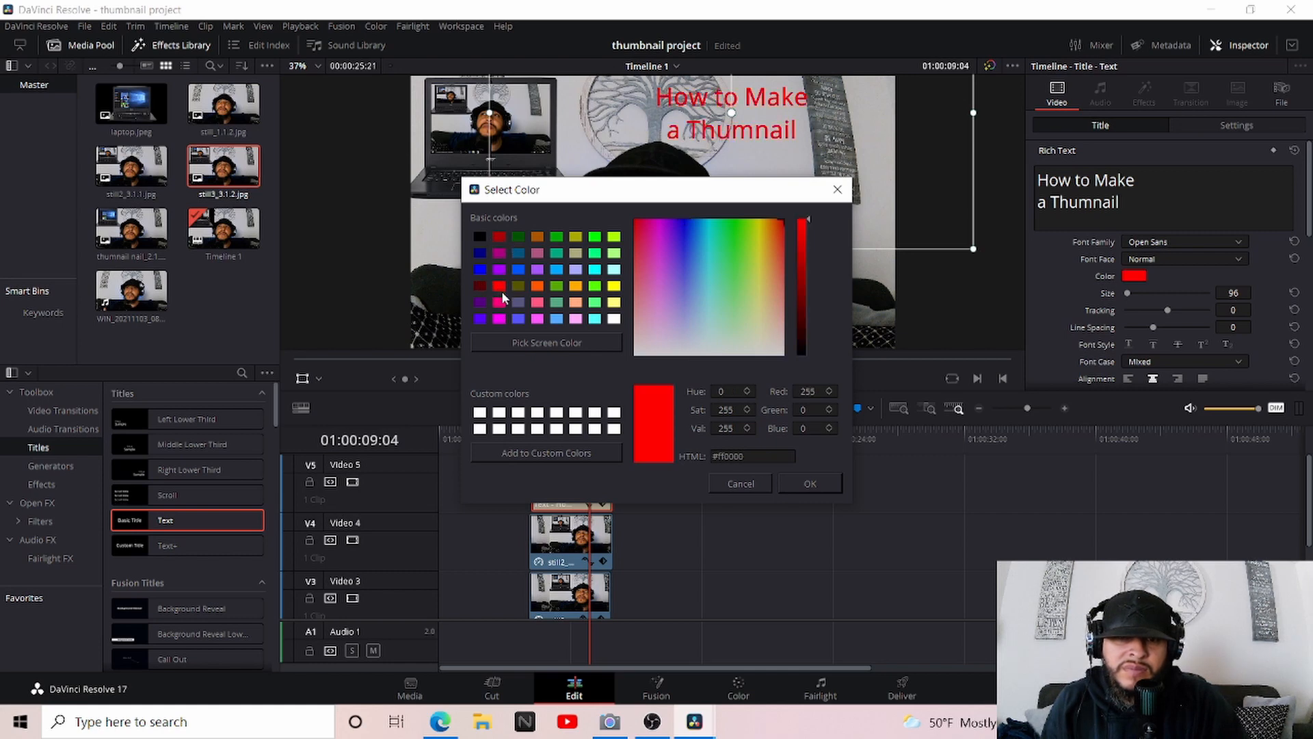
click(479, 286)
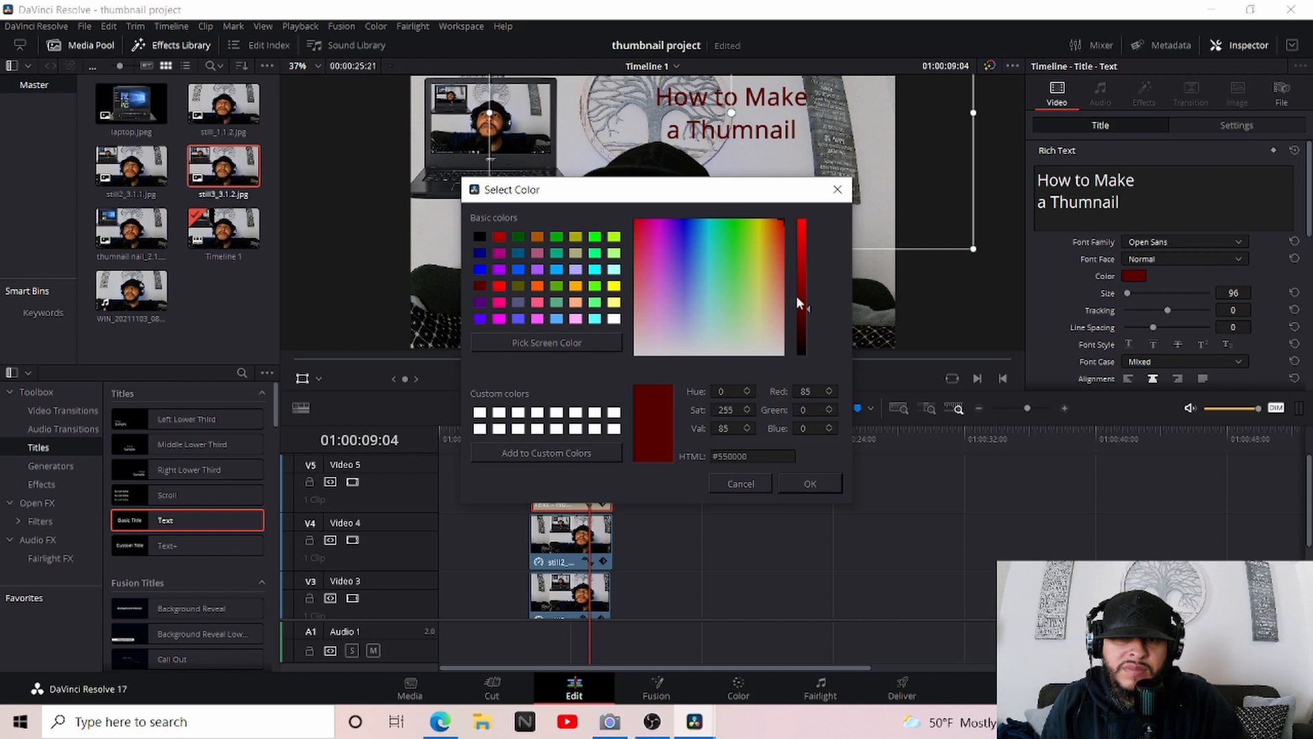
drag(801, 297, 804, 246)
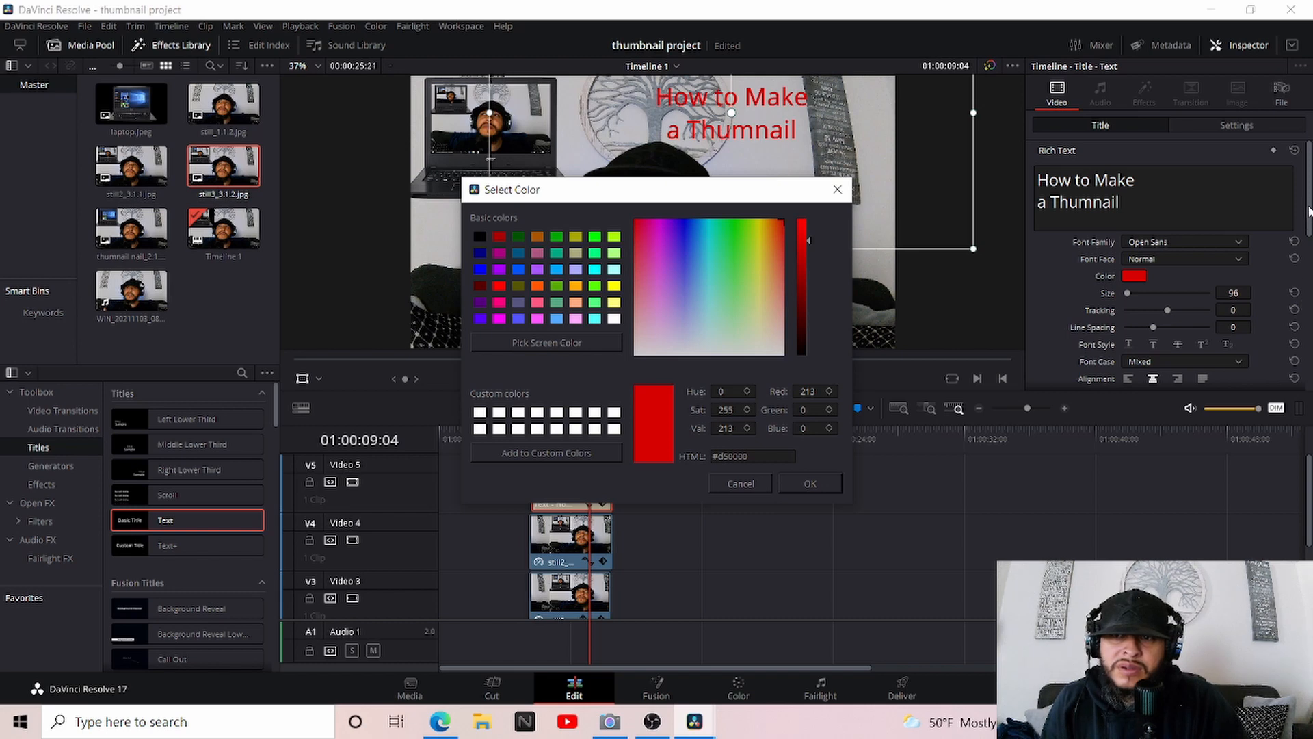
click(811, 480)
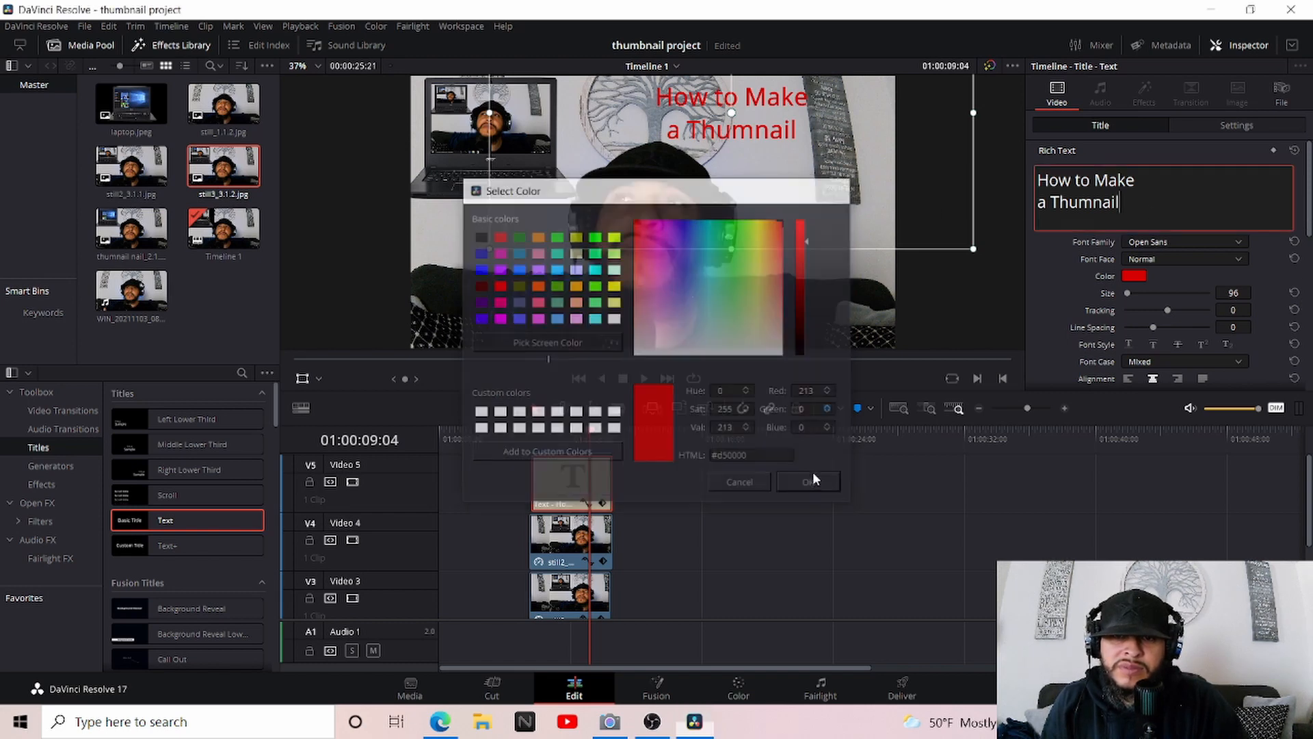
Give the title a drop shadow with offset X -9, Y -4, blur 1 and opacity 100, and enlarge the title above the head
scroll(1305, 218, down, 1)
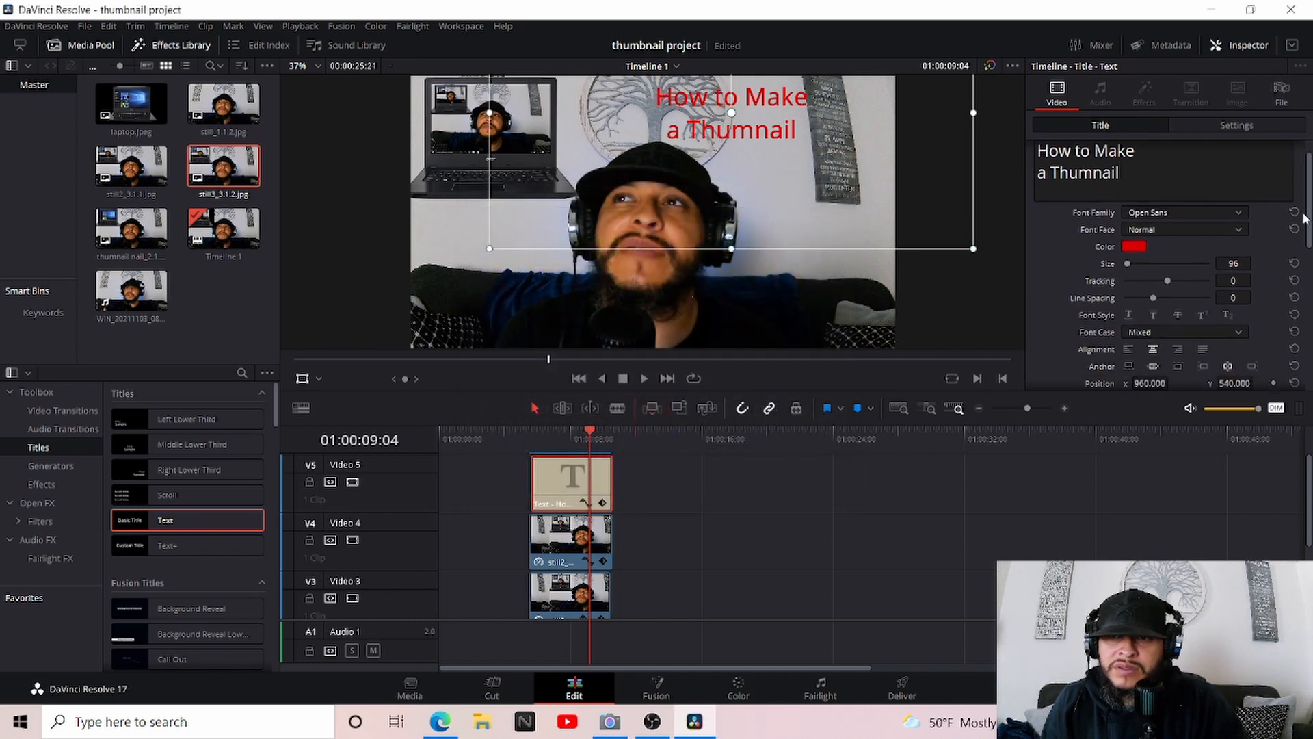
drag(1302, 218, 1292, 308)
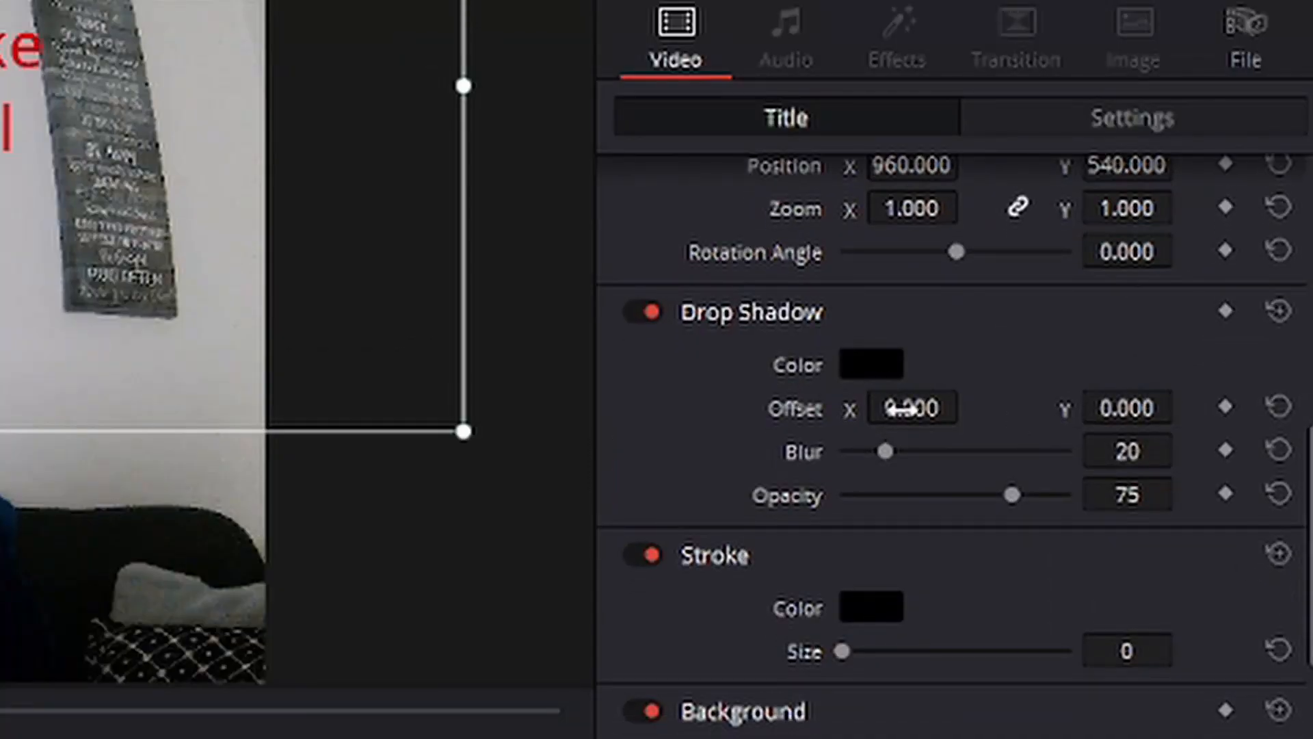
drag(925, 413, 892, 410)
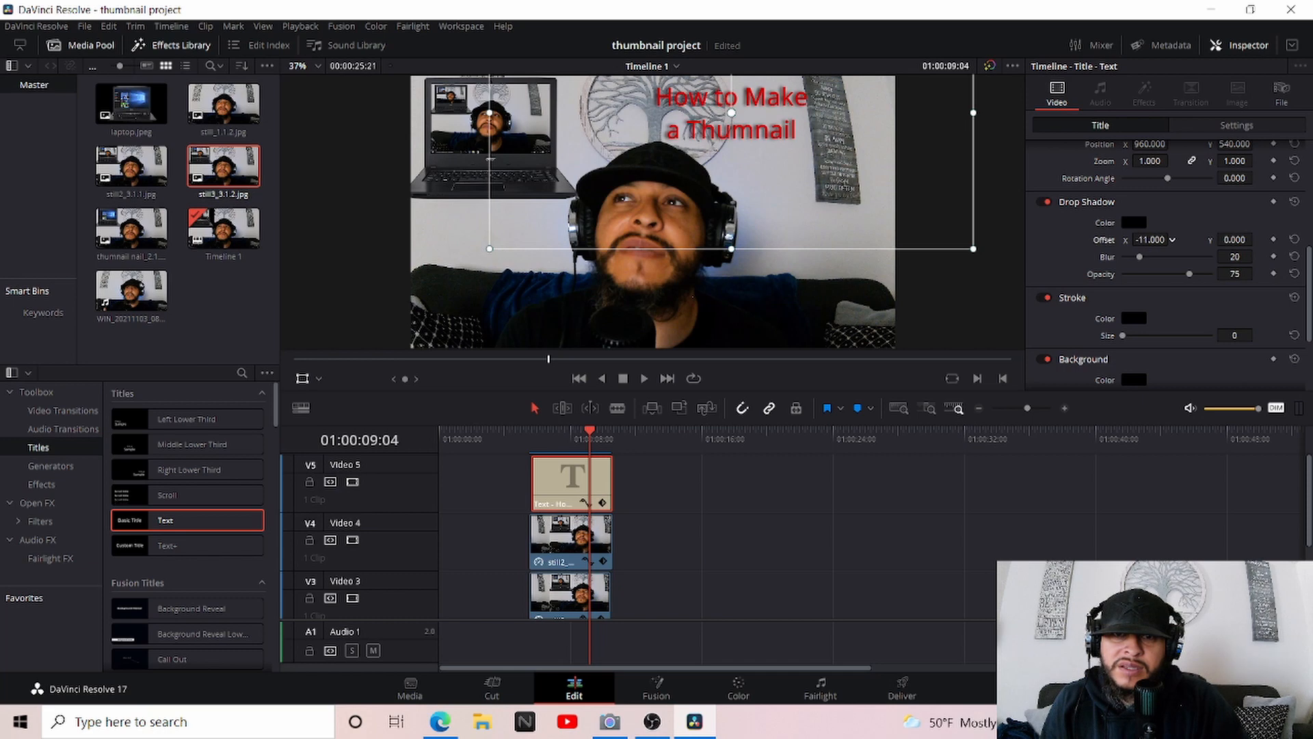
drag(1172, 239, 1175, 240)
drag(1239, 240, 1235, 240)
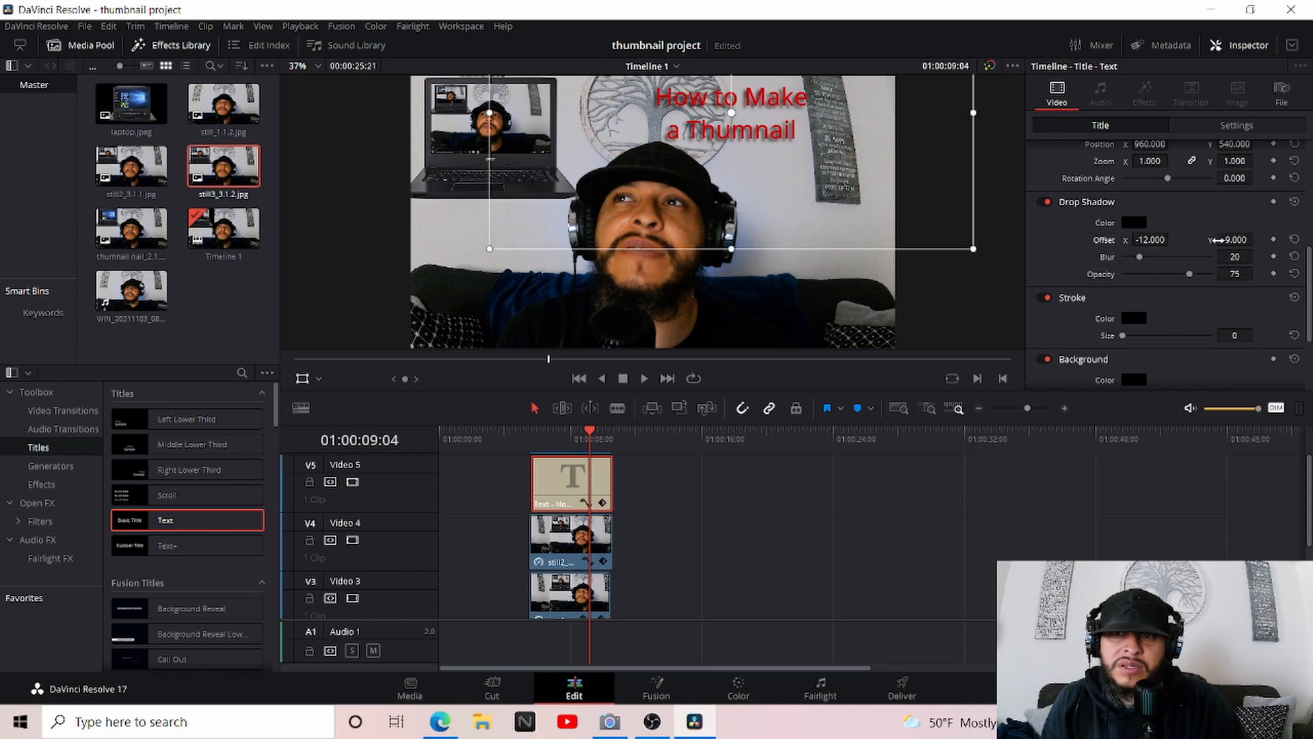
mouse_move(1140, 257)
mouse_down()
mouse_move(1187, 260)
mouse_move(1112, 256)
mouse_move(1205, 266)
mouse_move(1114, 255)
mouse_up()
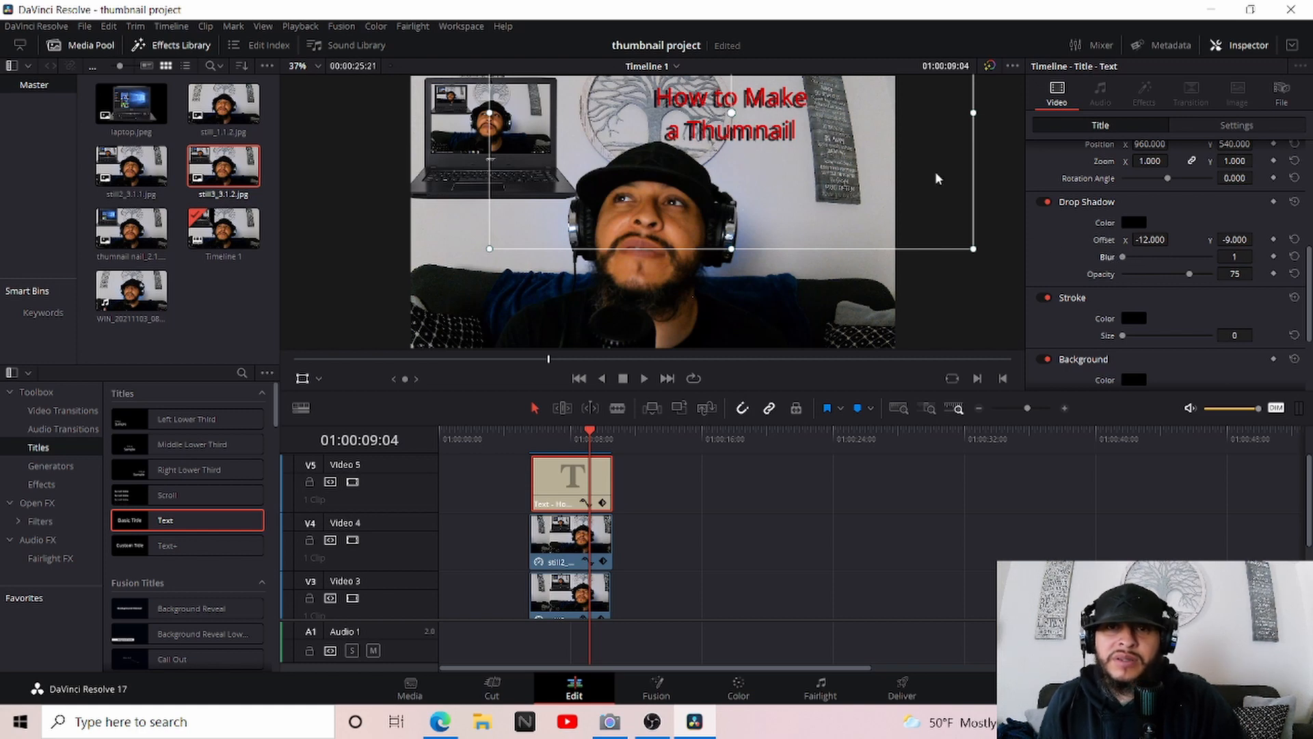
drag(1189, 274, 1222, 279)
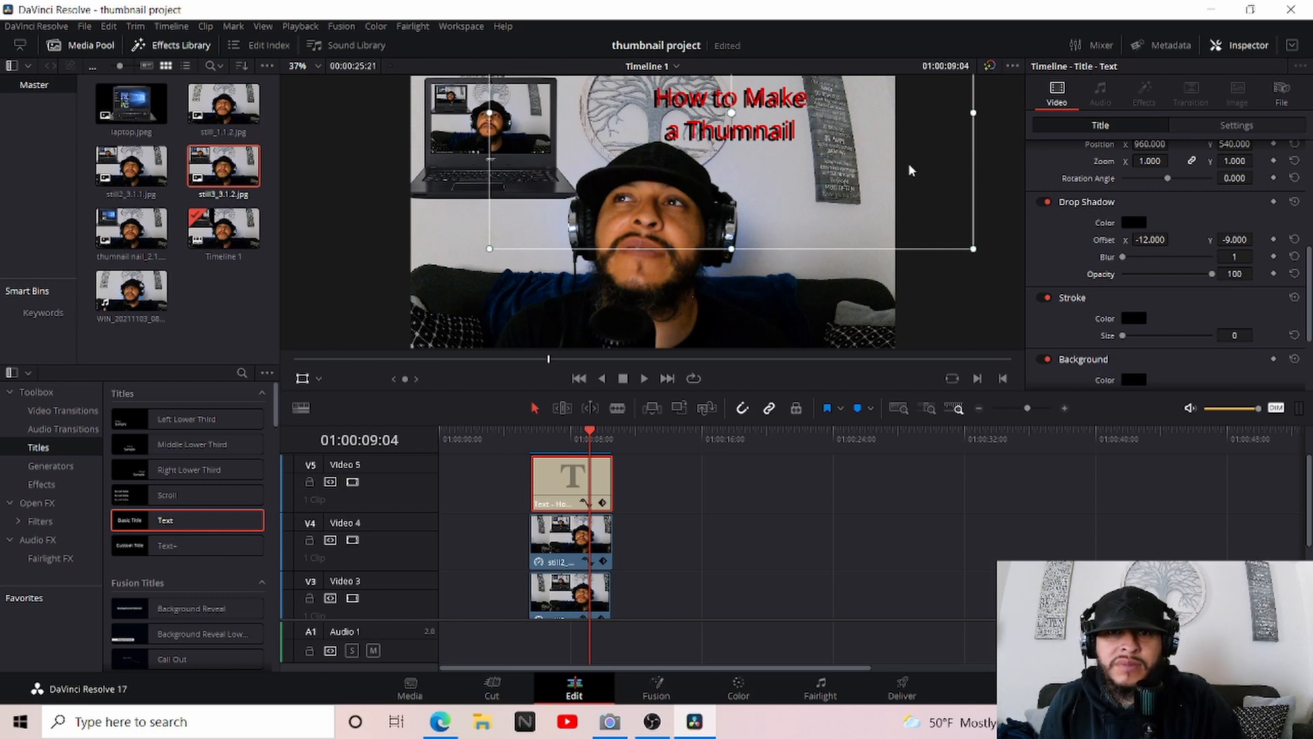
drag(975, 254, 1070, 305)
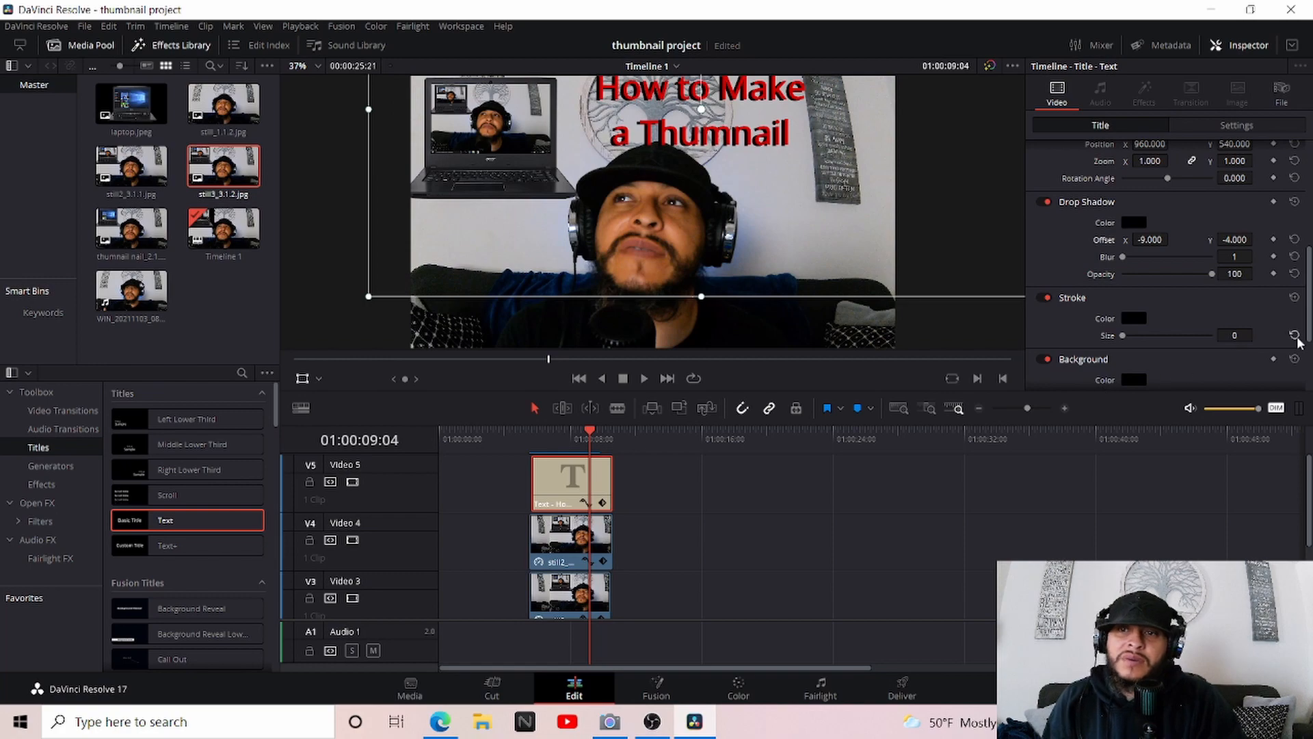
Add a background box behind the title with outline width 4, width 0.366 and height 0.260
drag(1310, 280, 1306, 335)
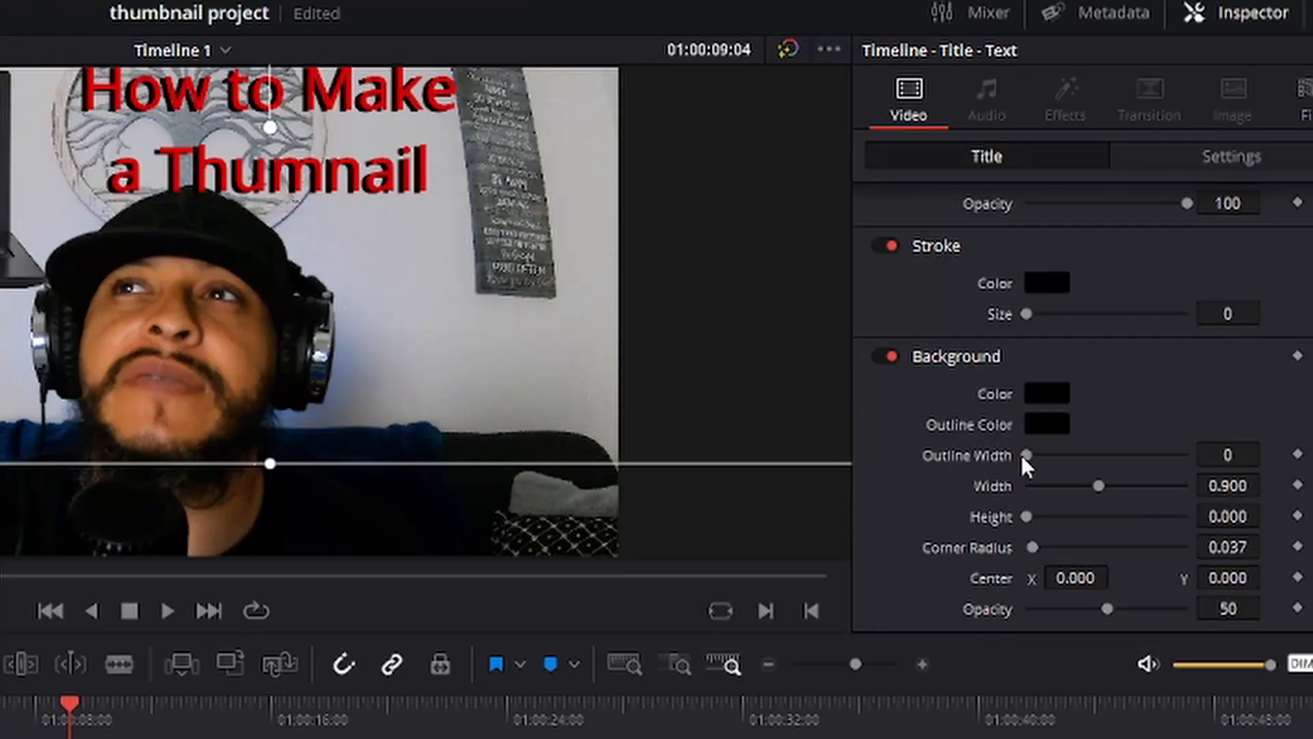
drag(1122, 294, 1138, 293)
drag(1056, 455, 1129, 486)
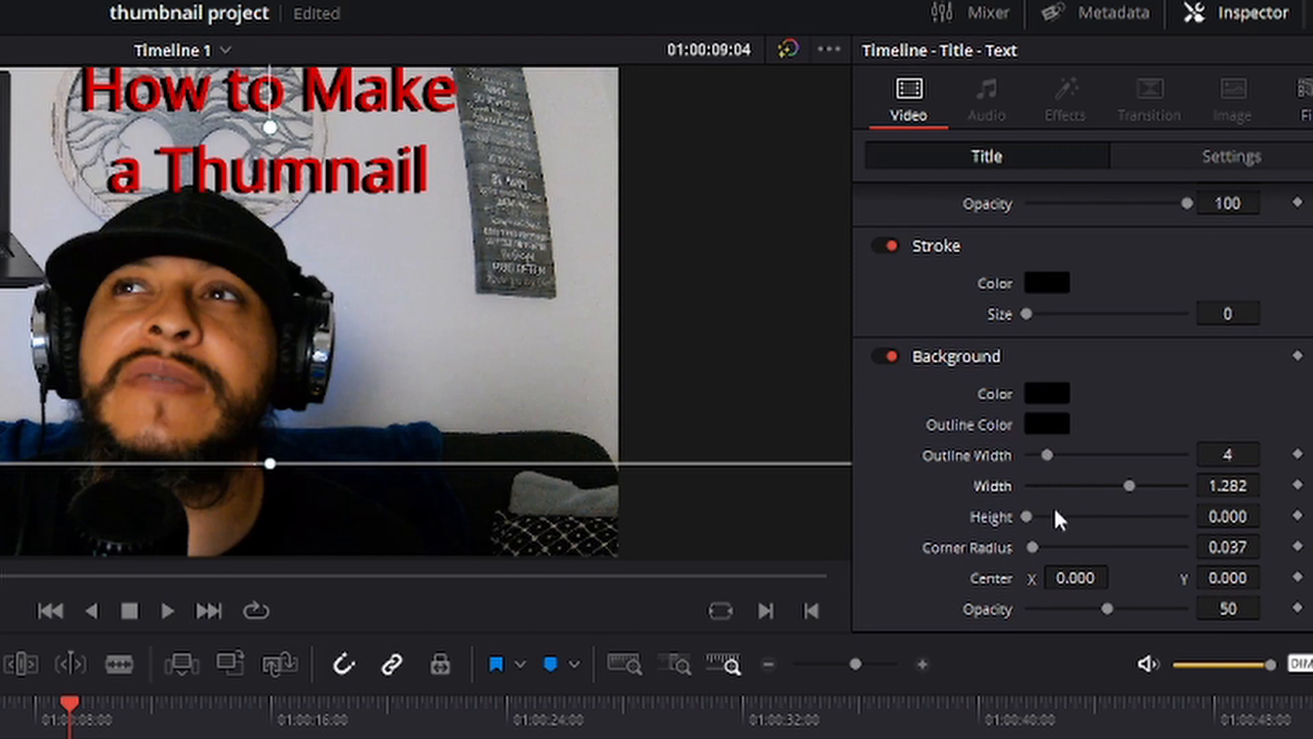
mouse_move(1035, 519)
mouse_down()
mouse_move(1069, 522)
mouse_move(1051, 520)
mouse_up()
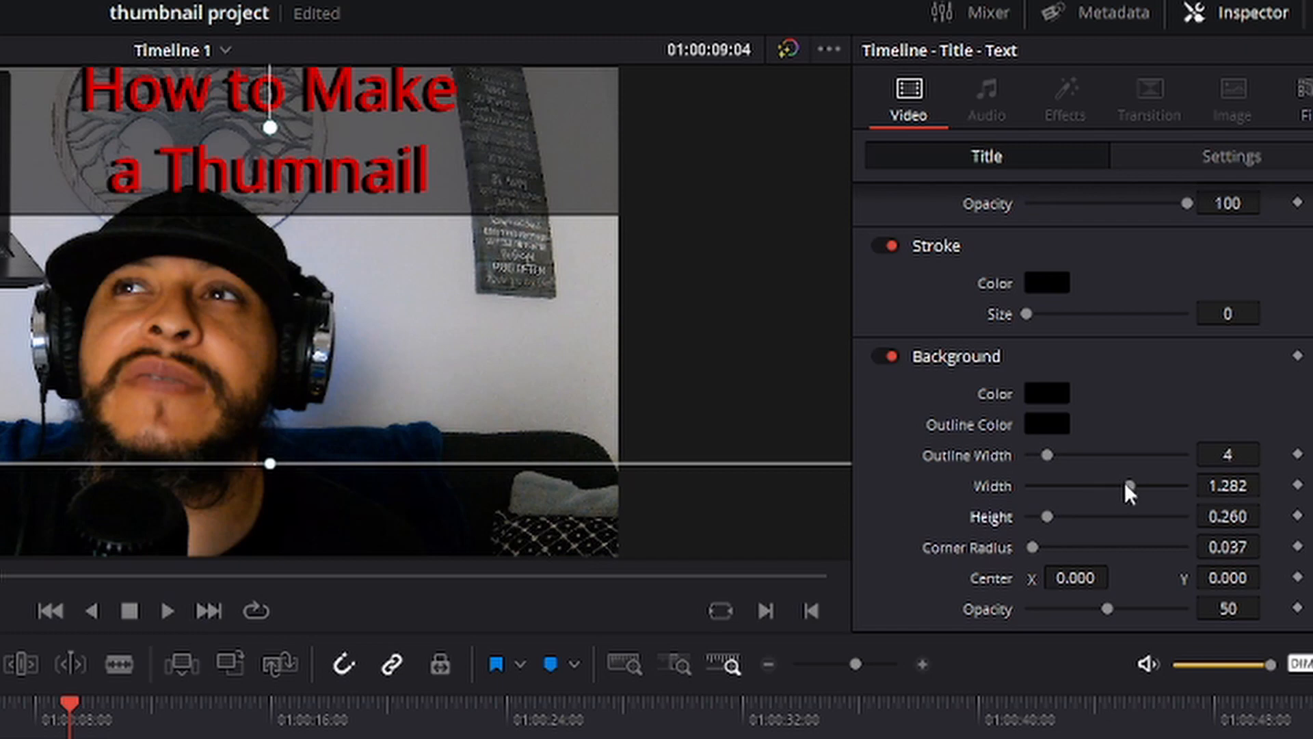
drag(1126, 485, 1058, 486)
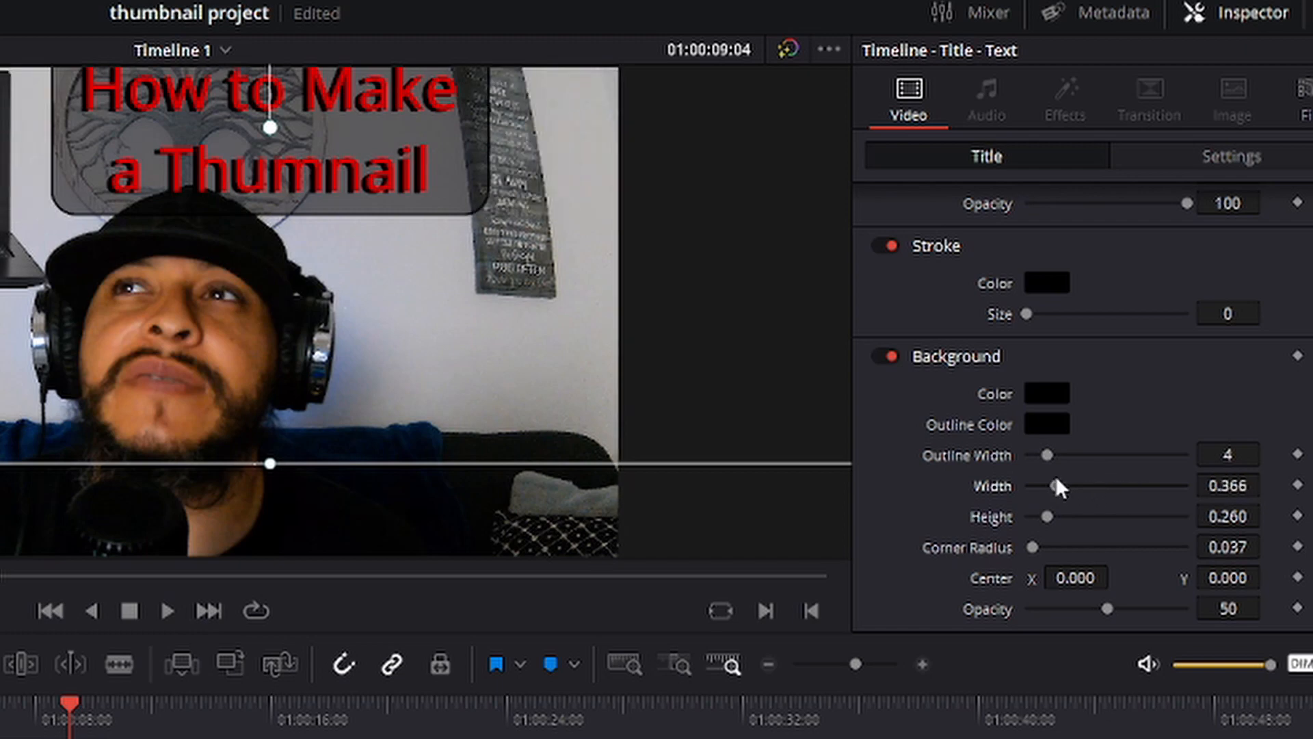
Set the title background's fill color to dark blue, #00007f
click(1061, 403)
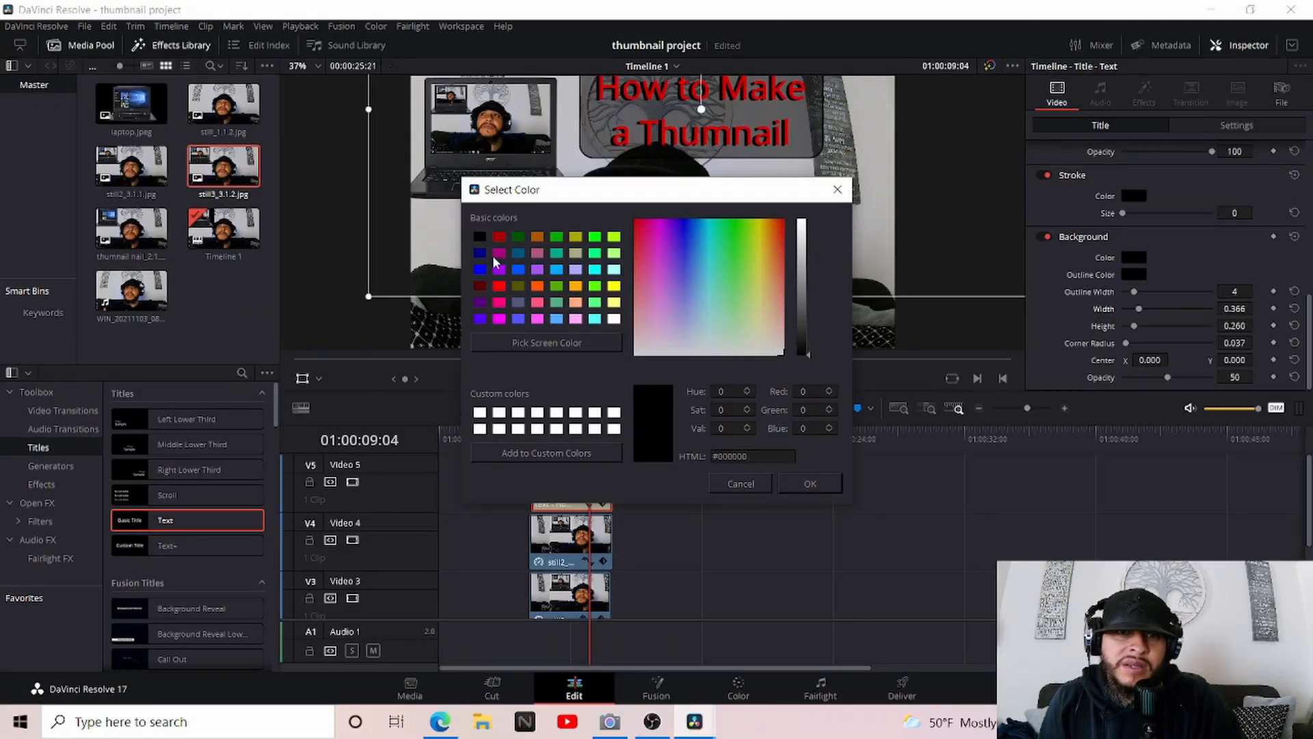
click(479, 254)
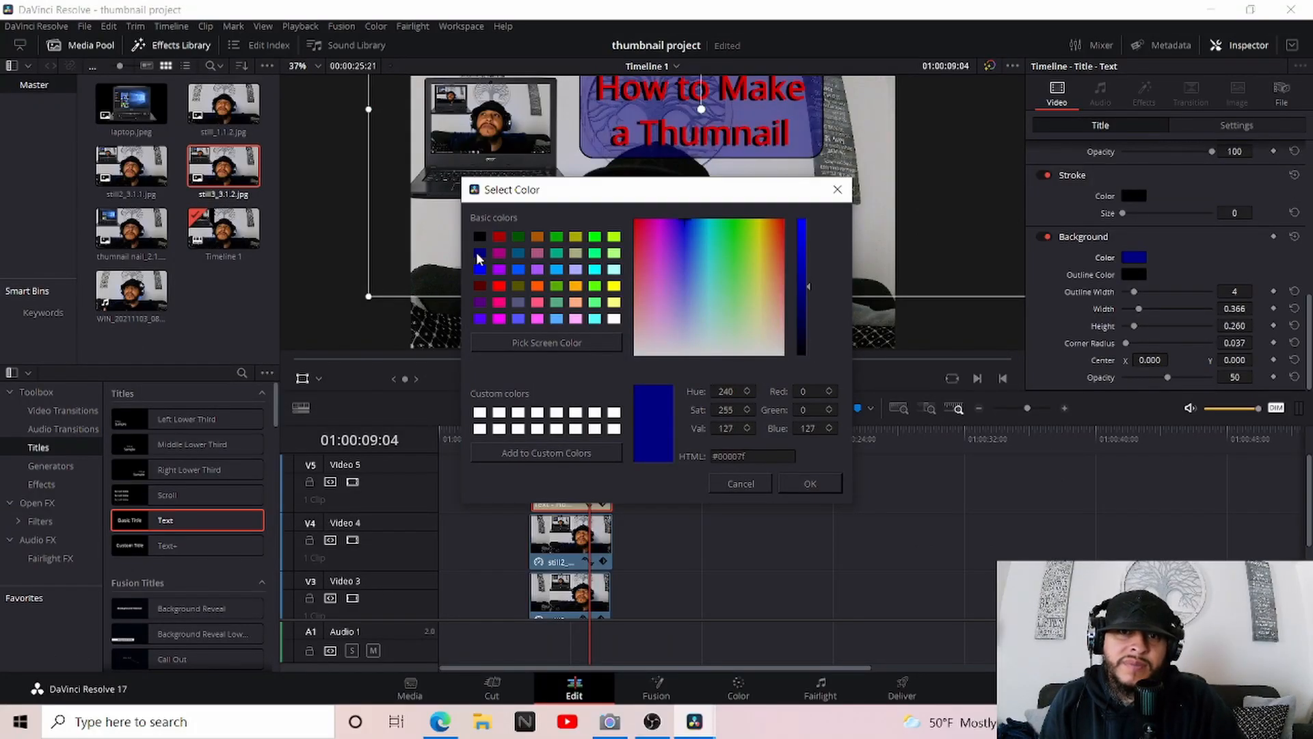
click(519, 268)
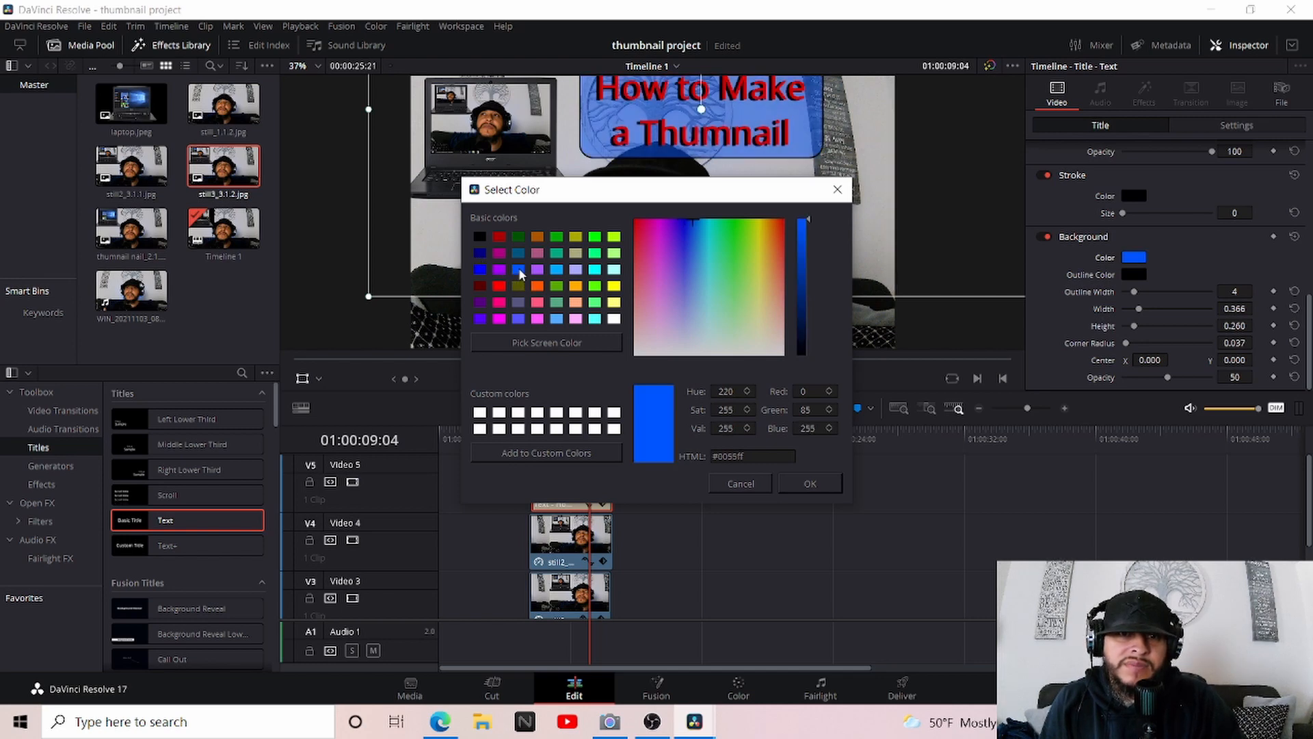
click(480, 253)
click(810, 483)
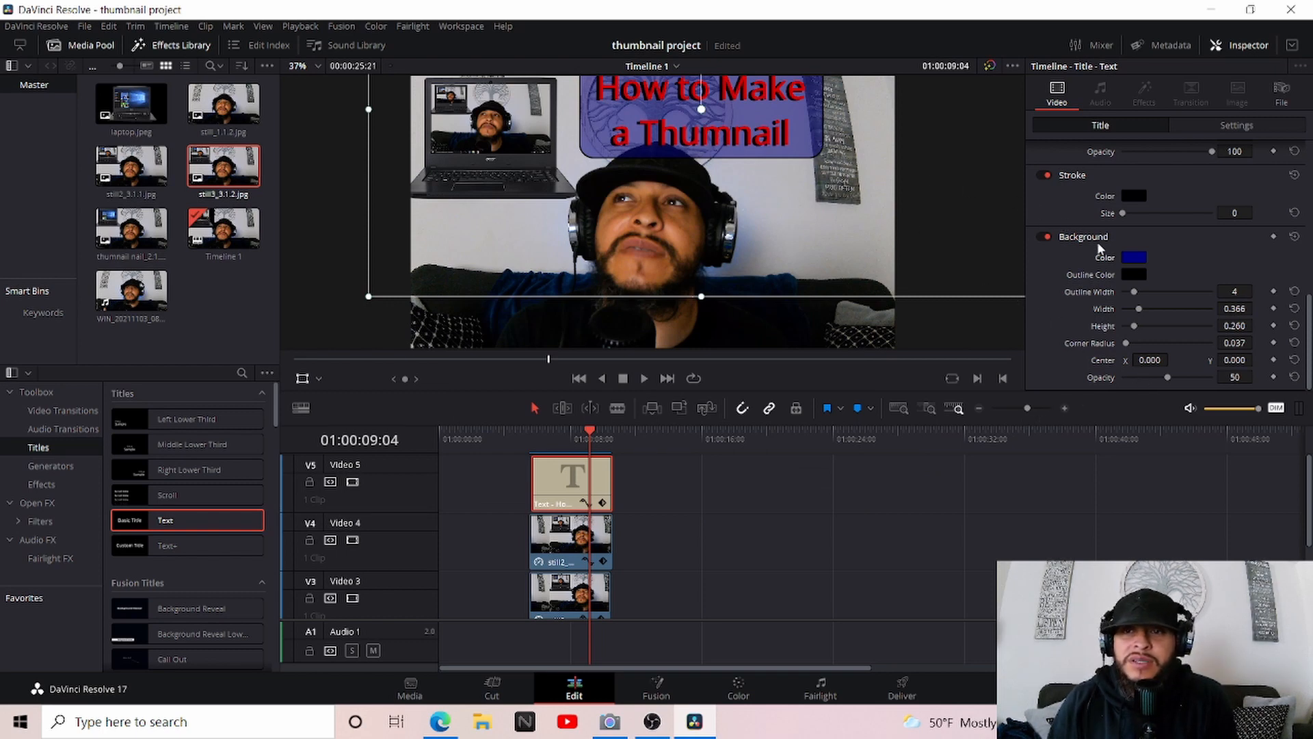
Set the title background's outline color to light blue, #5555ff
click(1134, 274)
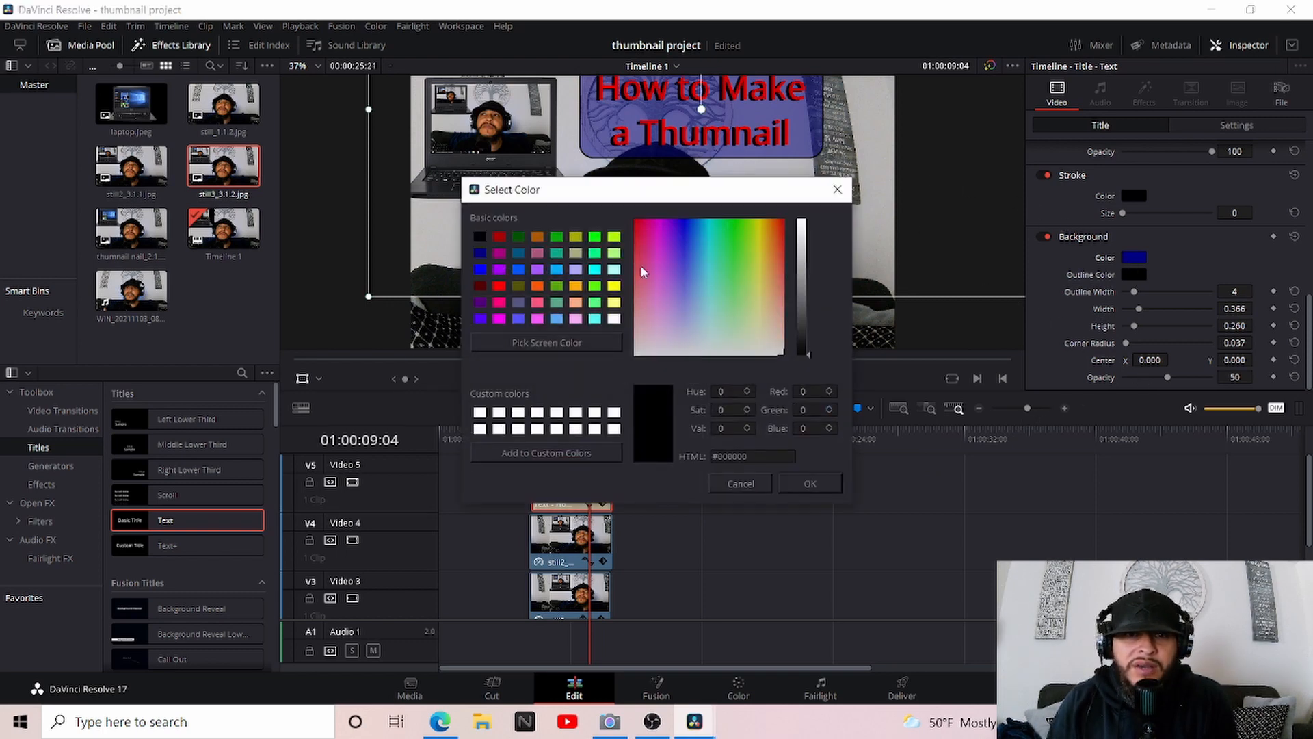
click(519, 320)
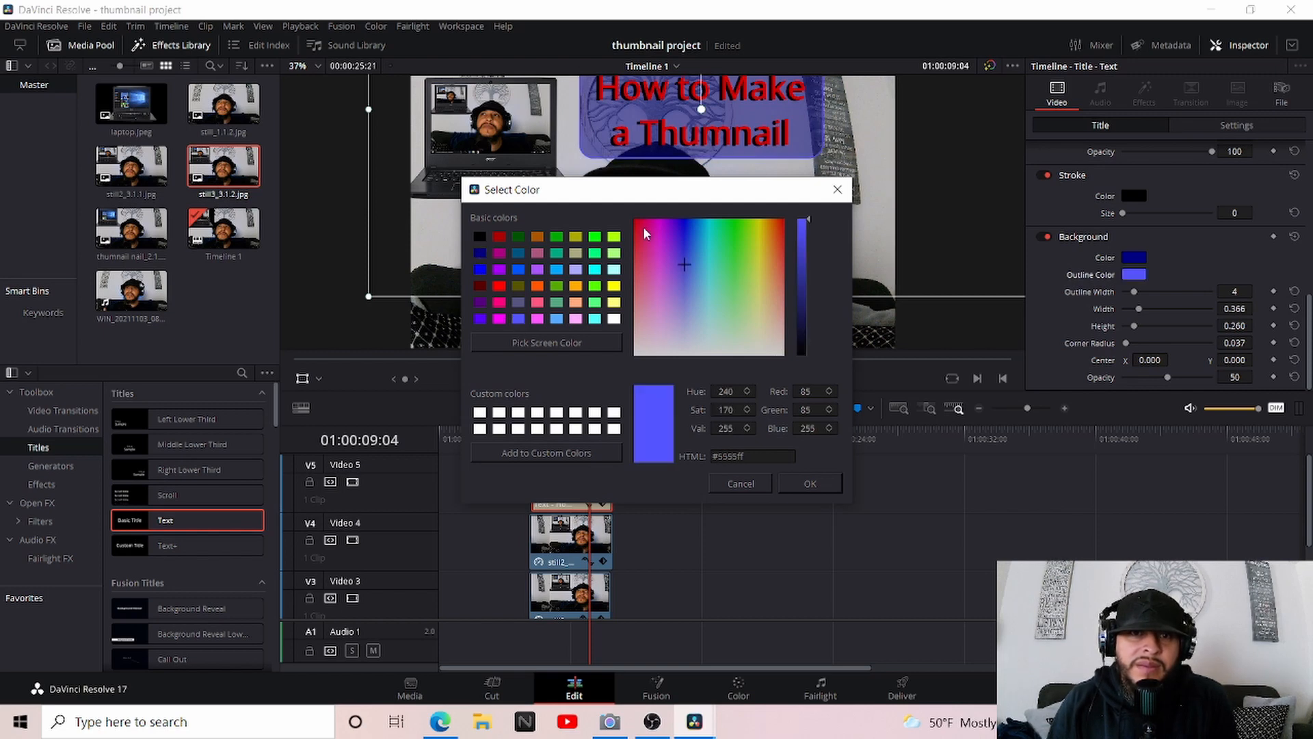
click(819, 482)
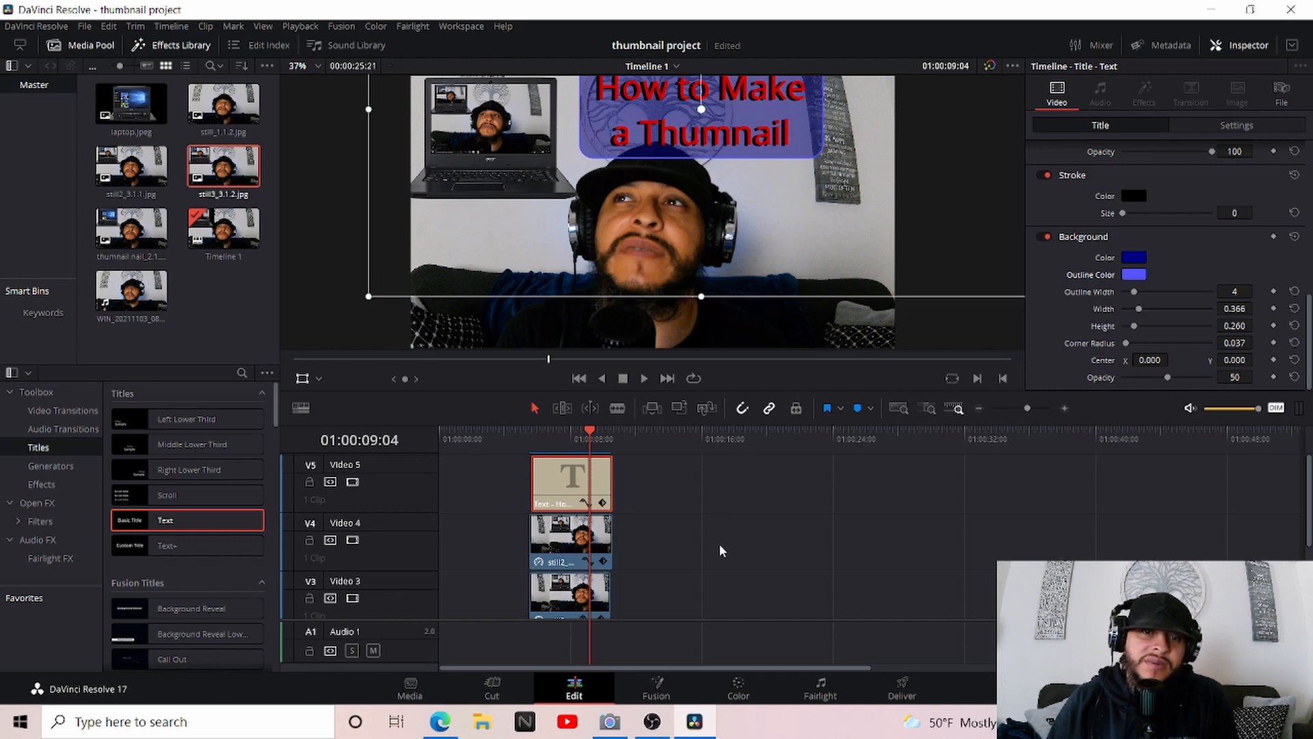
Deselect the title clip and hide the transform overlay in the viewer
click(878, 534)
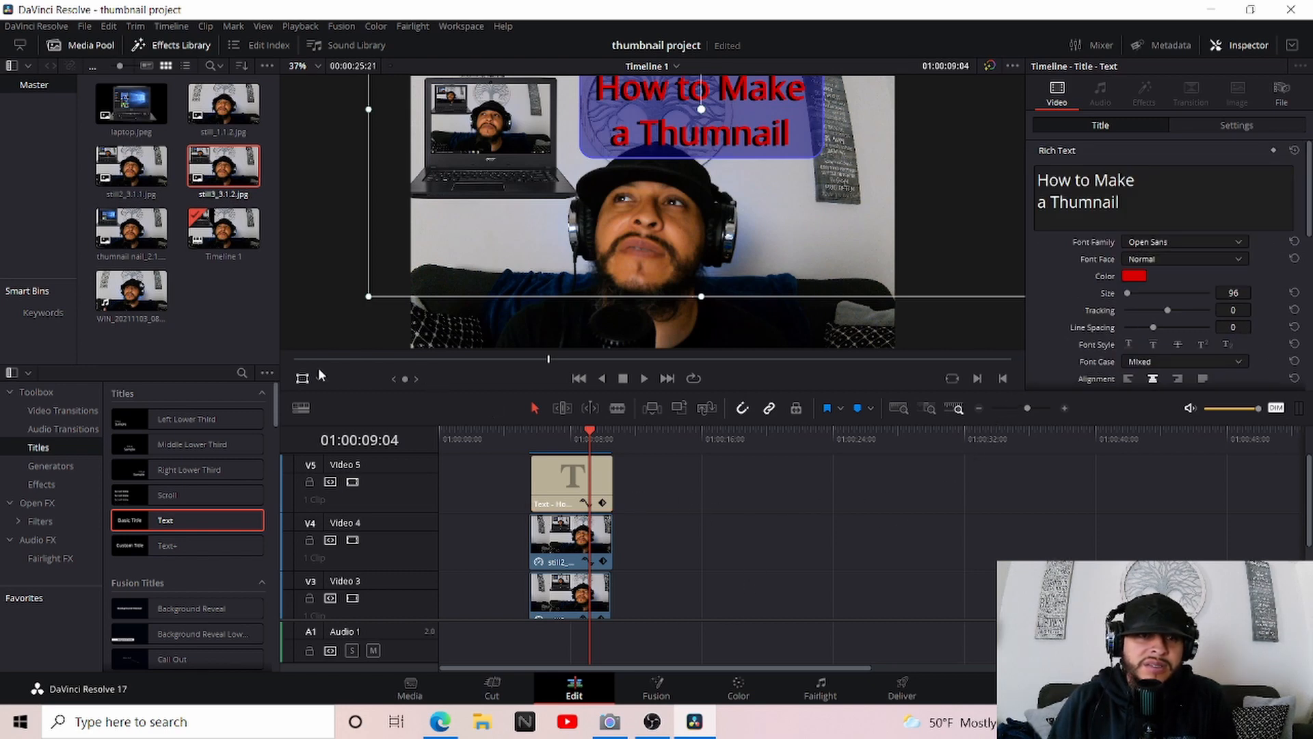
click(298, 377)
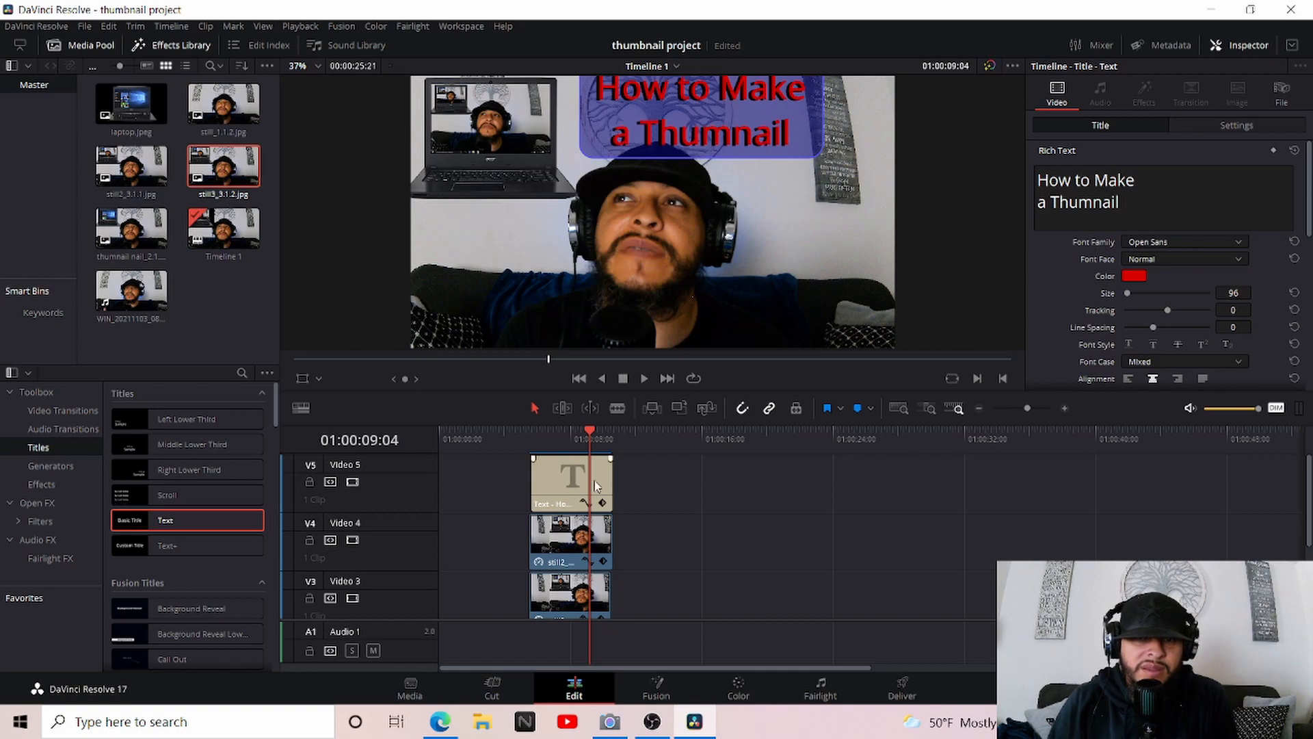
right_click(570, 478)
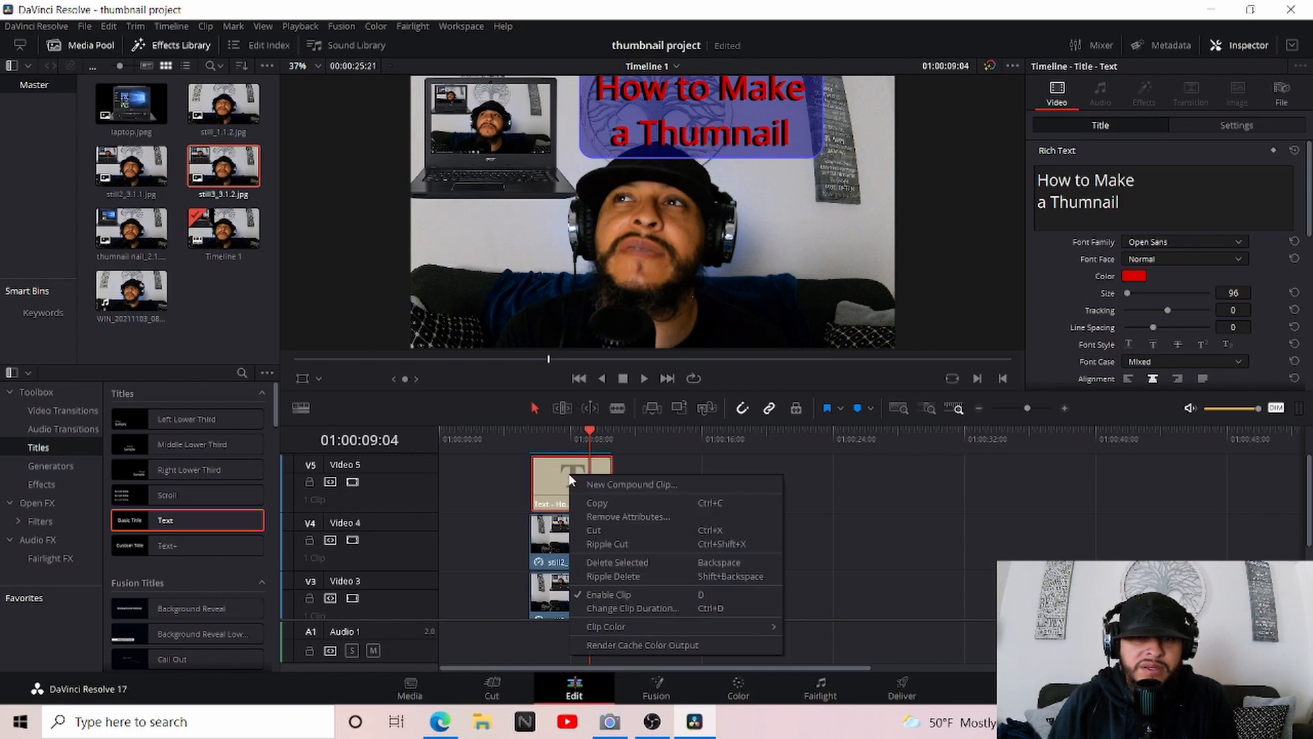
click(852, 547)
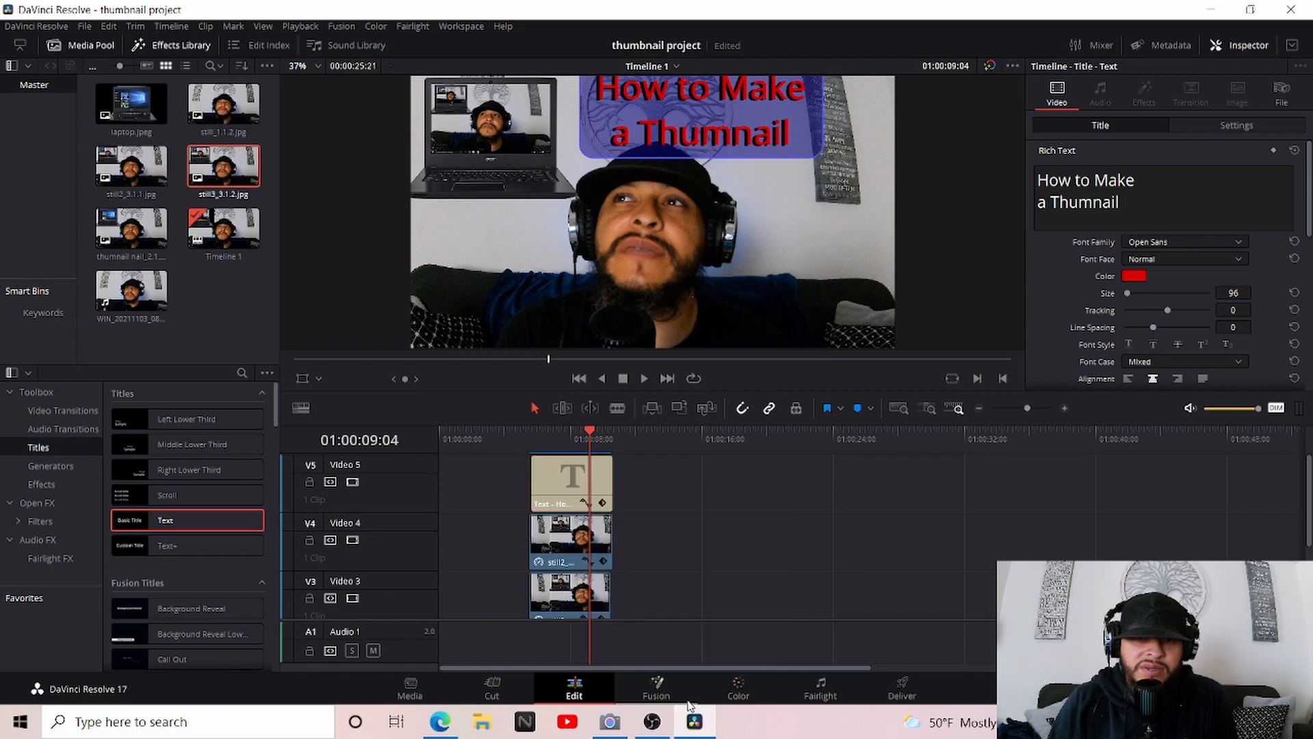
Grab a still of the composed thumbnail with its title on the Color page
click(742, 690)
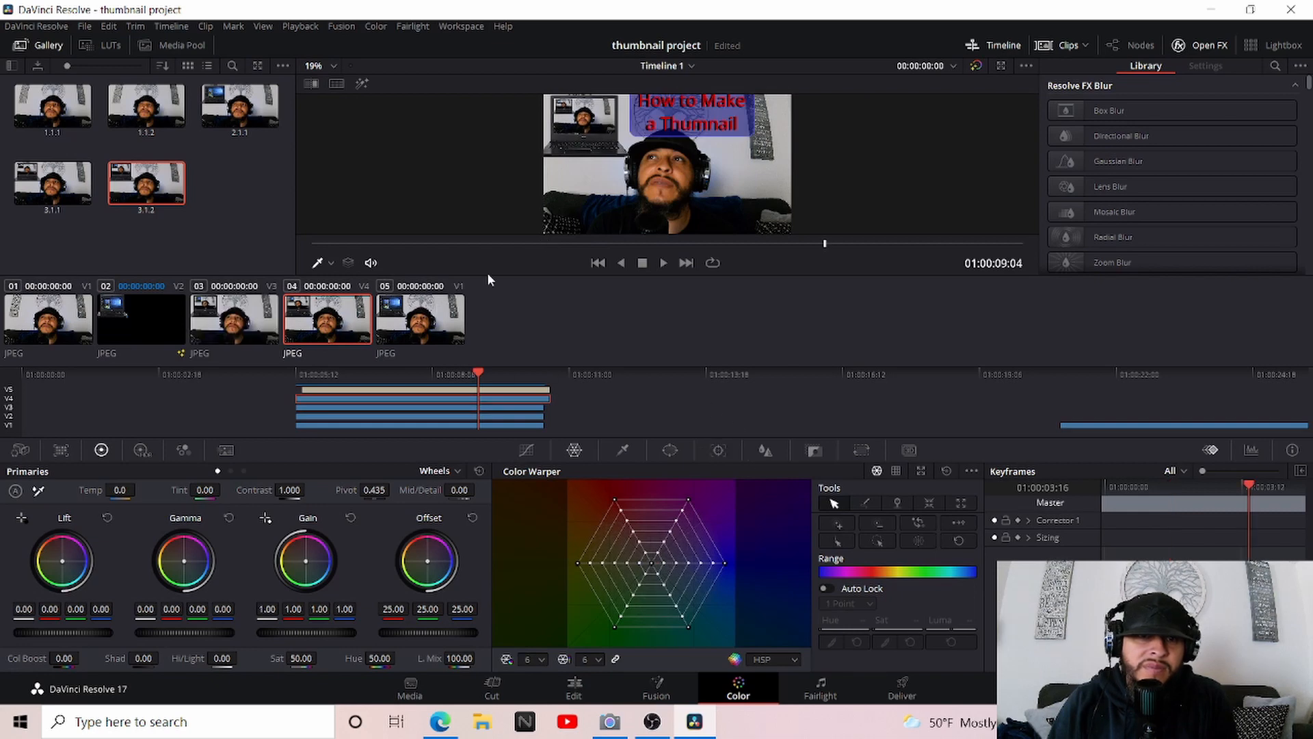
right_click(683, 129)
click(733, 146)
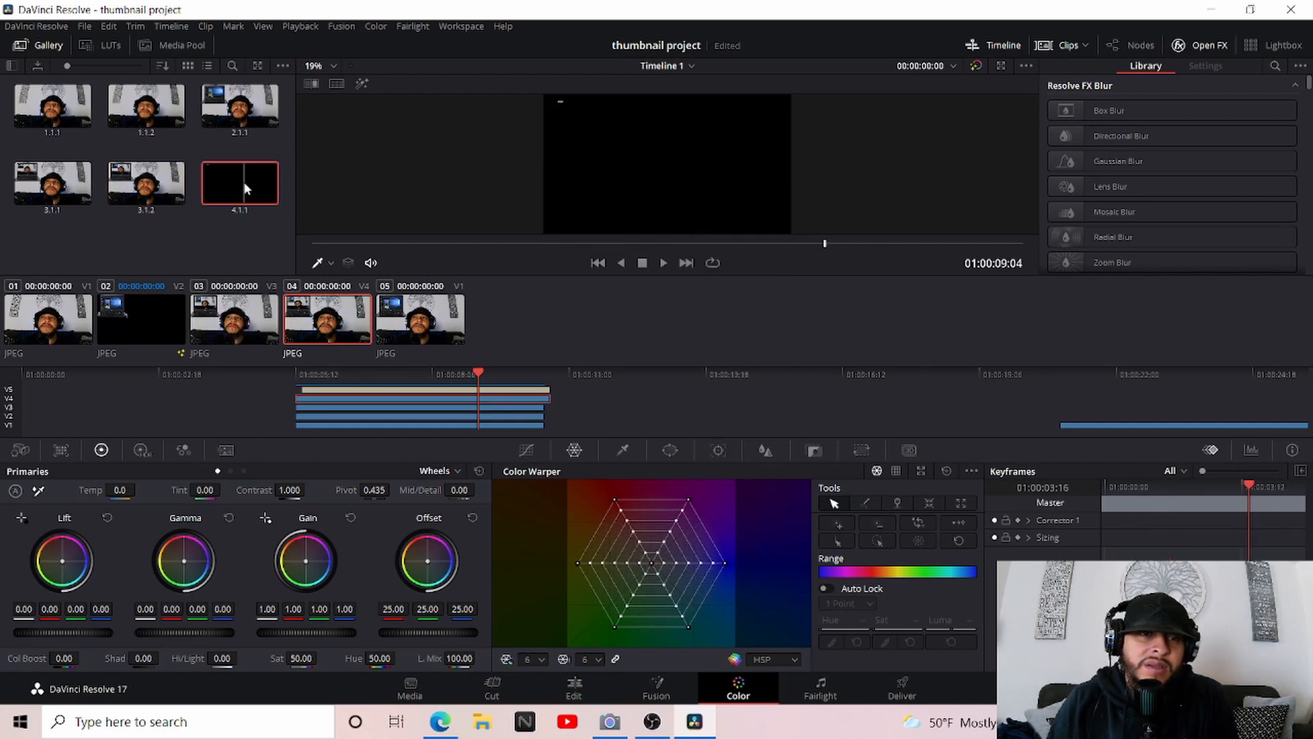
Export the newly grabbed titled still as a JPEG named "tn" in the current video folder
right_click(244, 184)
click(290, 337)
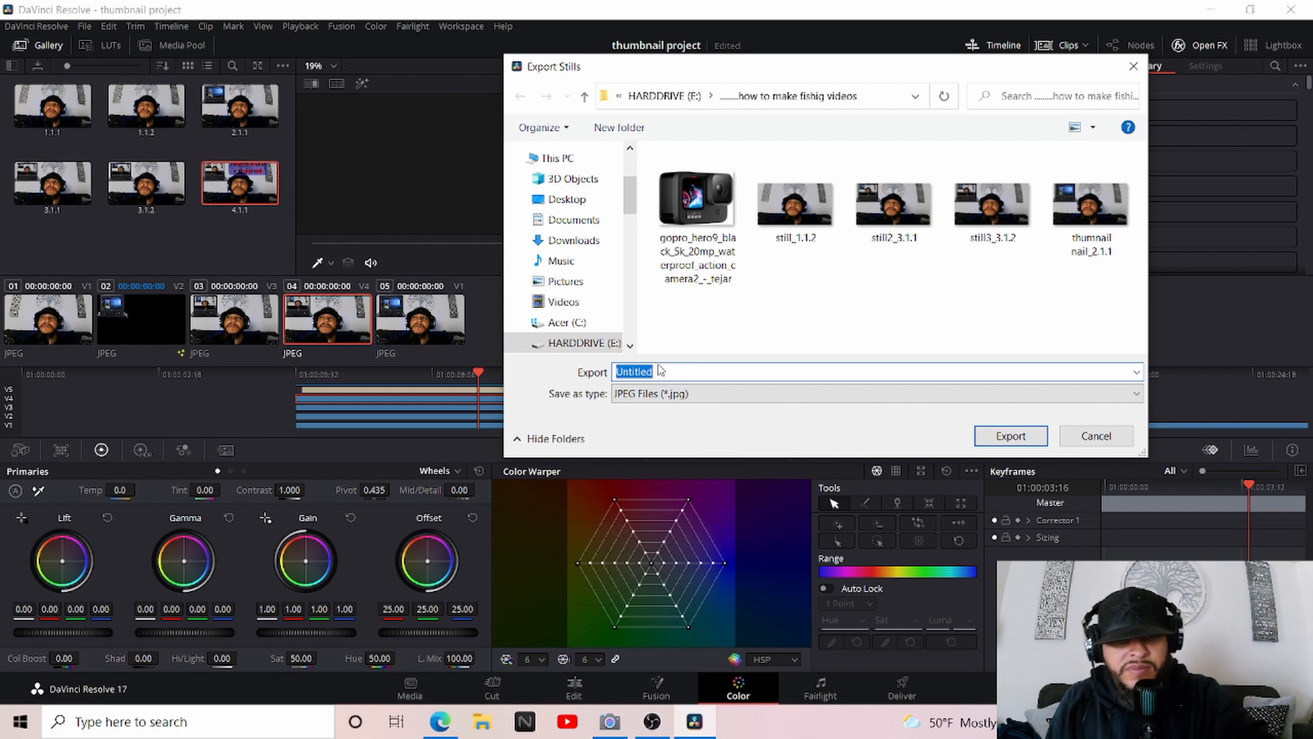
text(th)
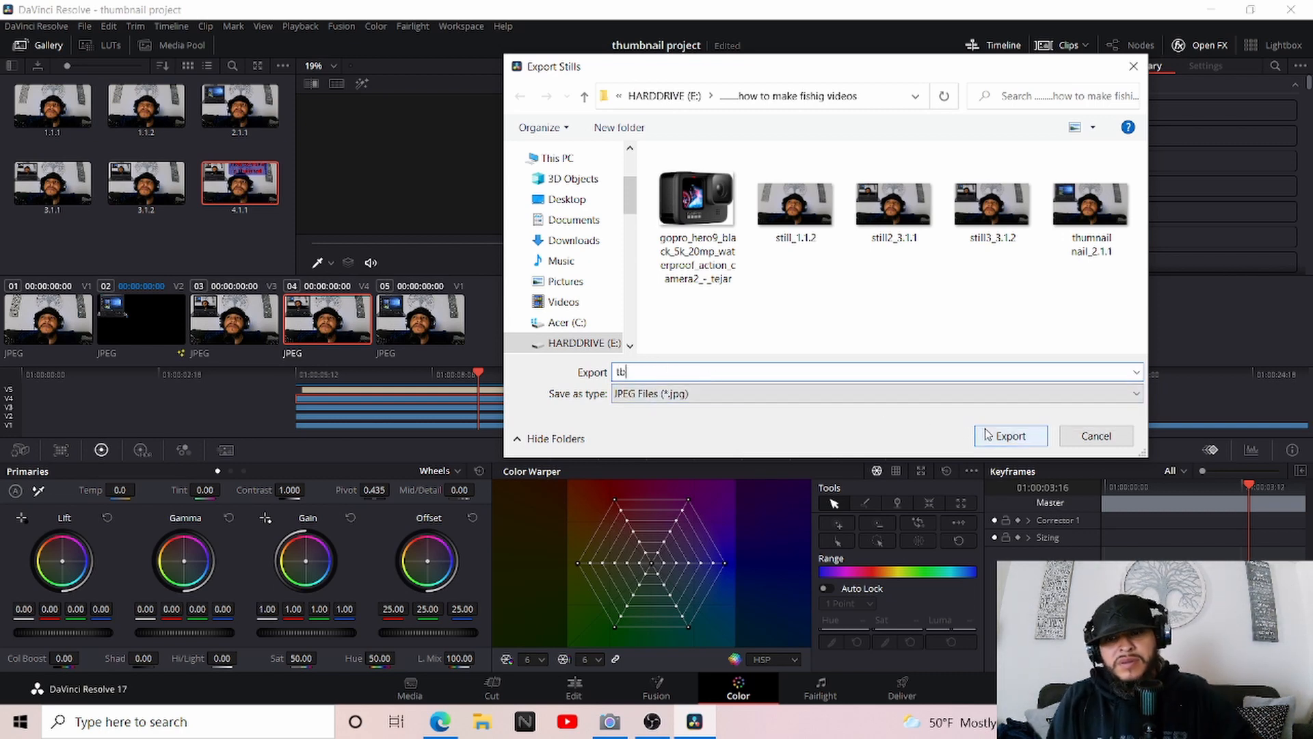
key(BackSpace)
text(r)
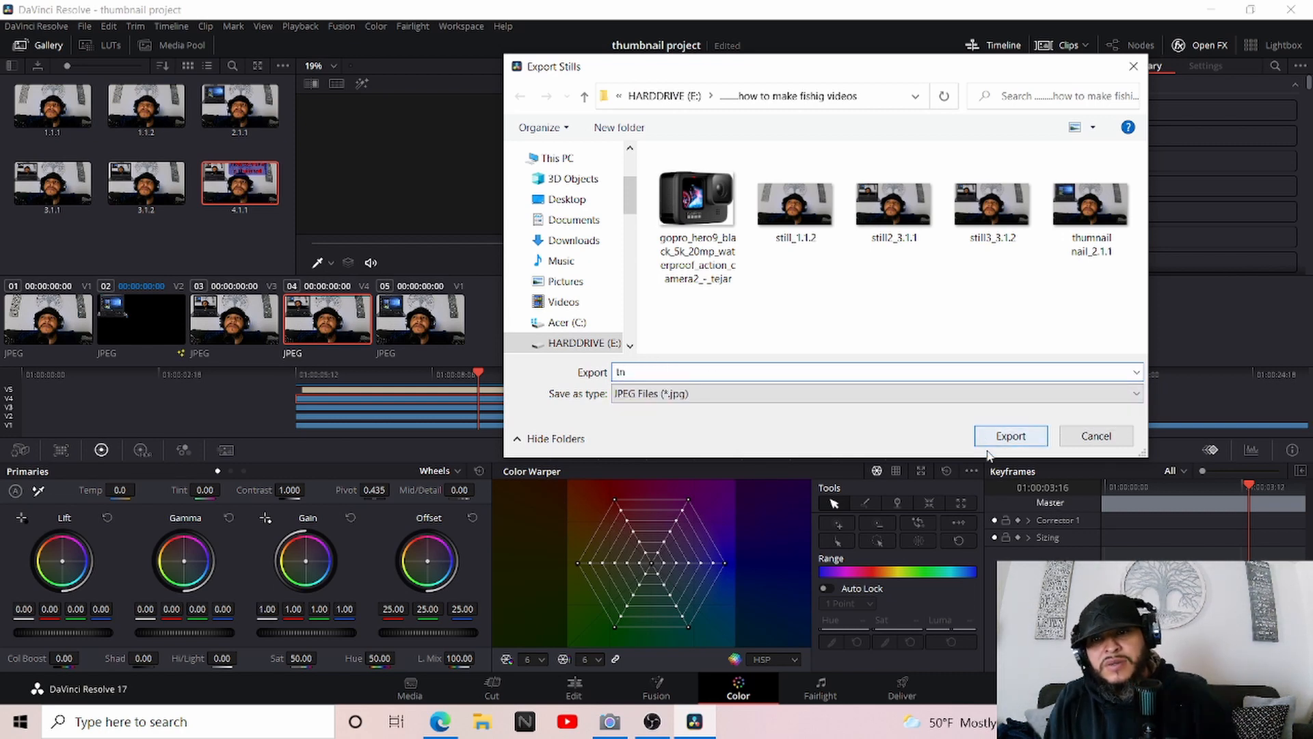
click(997, 443)
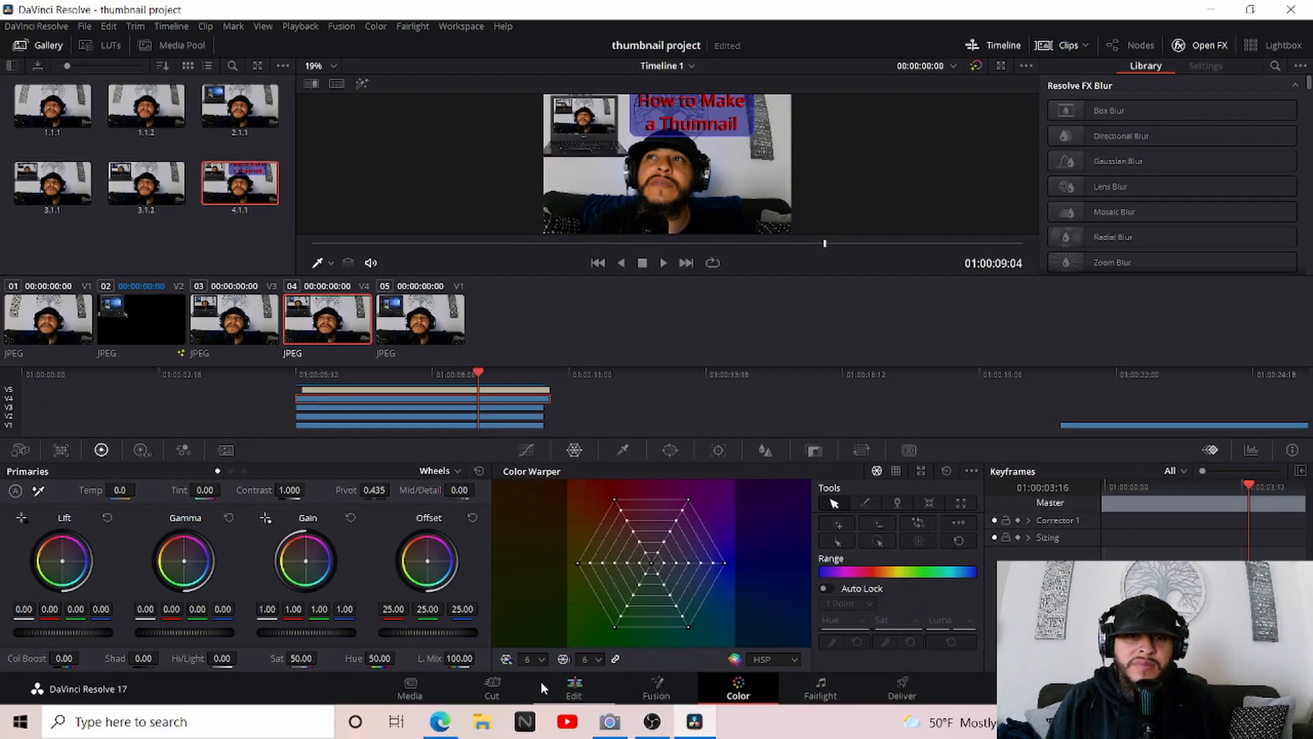
Import tn_4.1.1 from the video folder on the Edit page and place it on a new track above the title
click(573, 687)
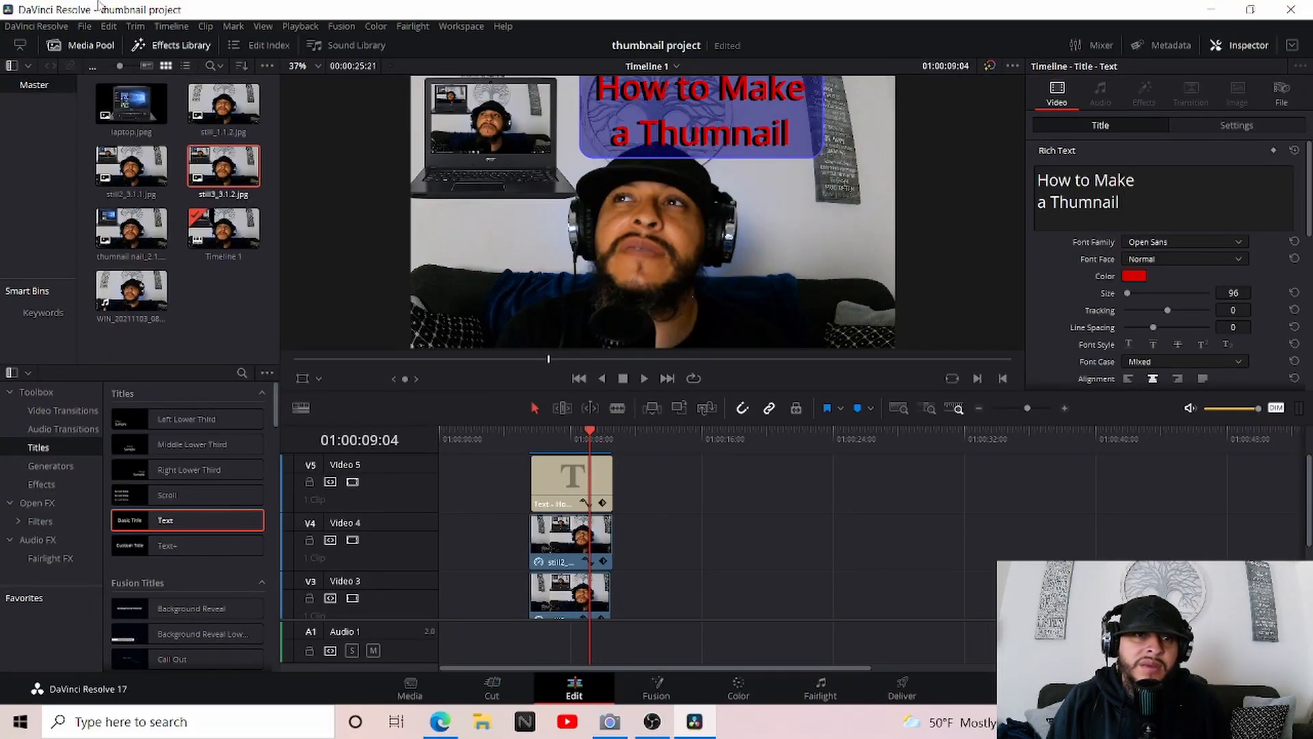
click(84, 26)
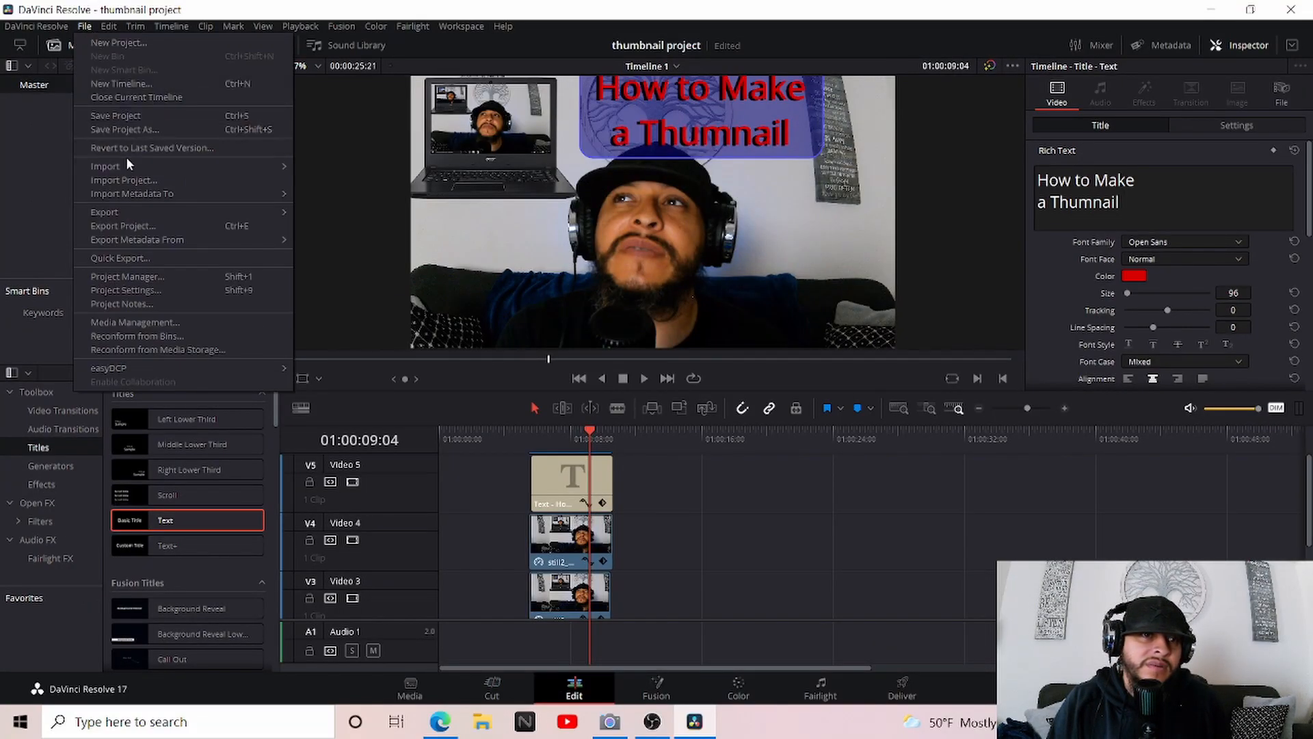
mouse_move(125, 165)
click(309, 182)
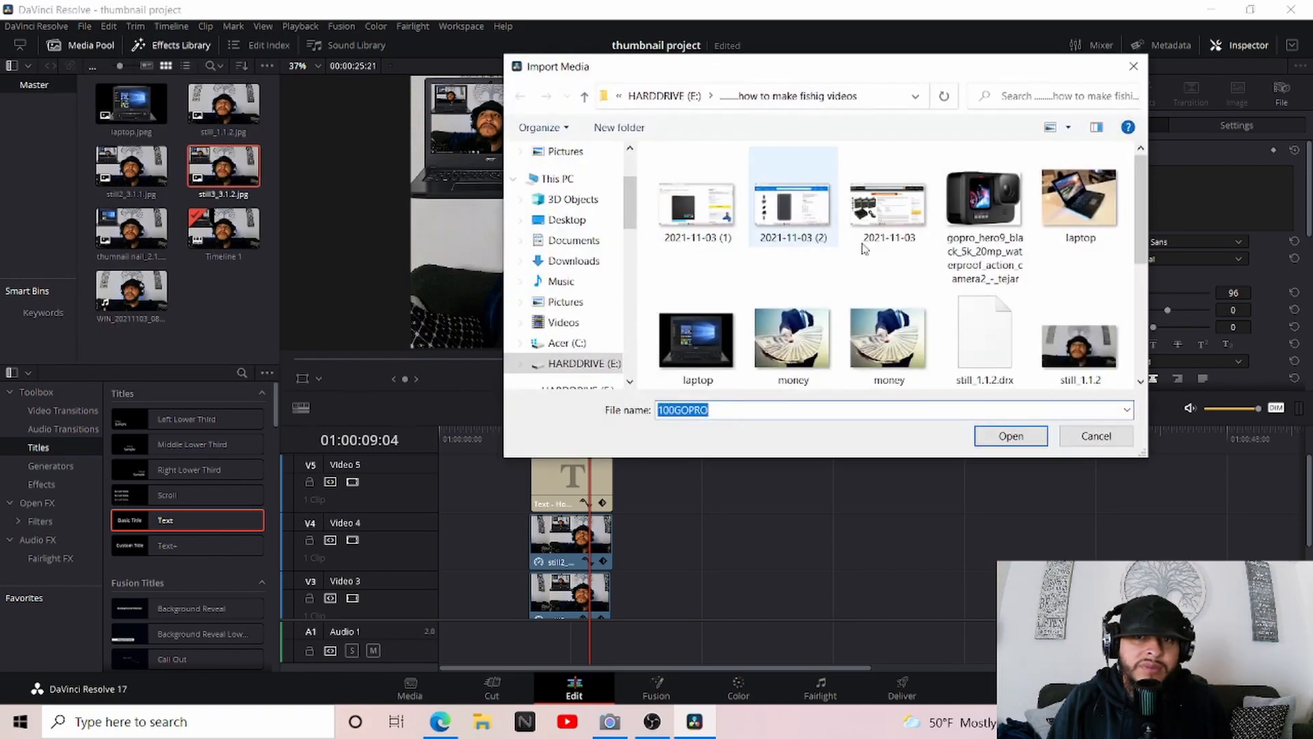
drag(1134, 168, 1140, 267)
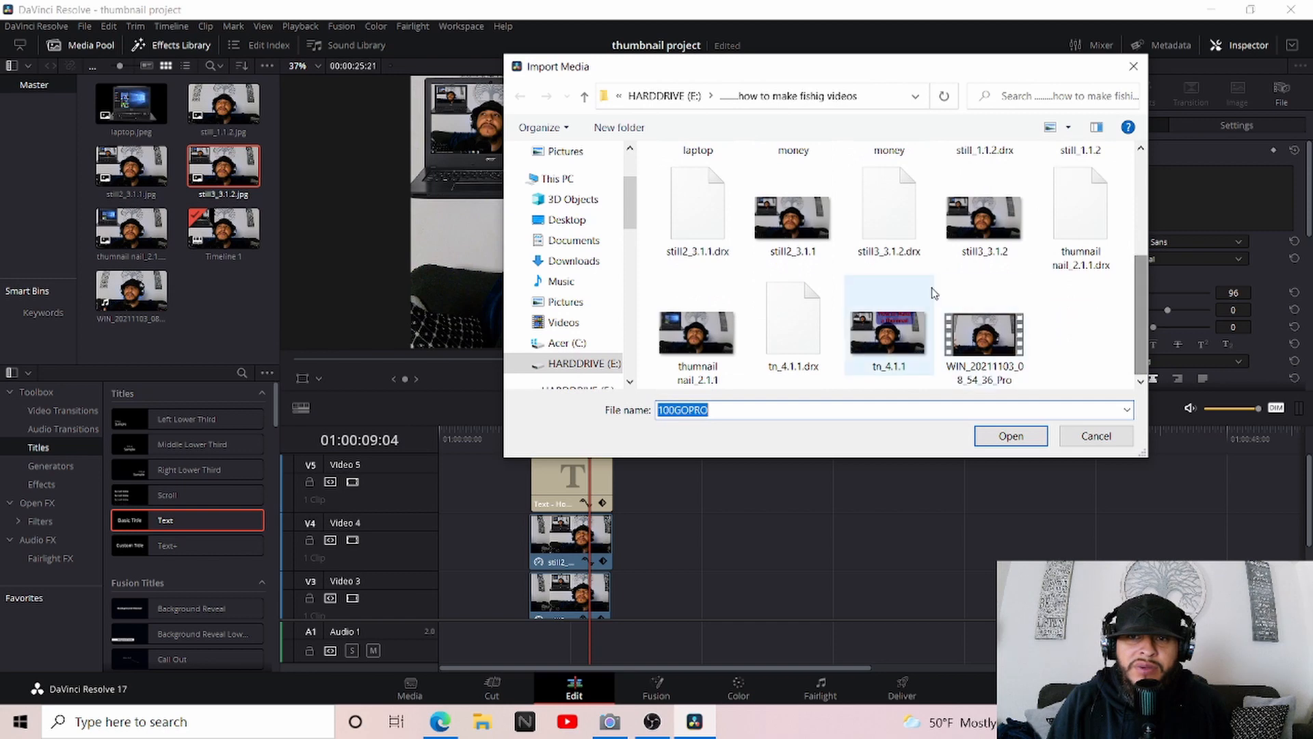
drag(916, 333, 545, 478)
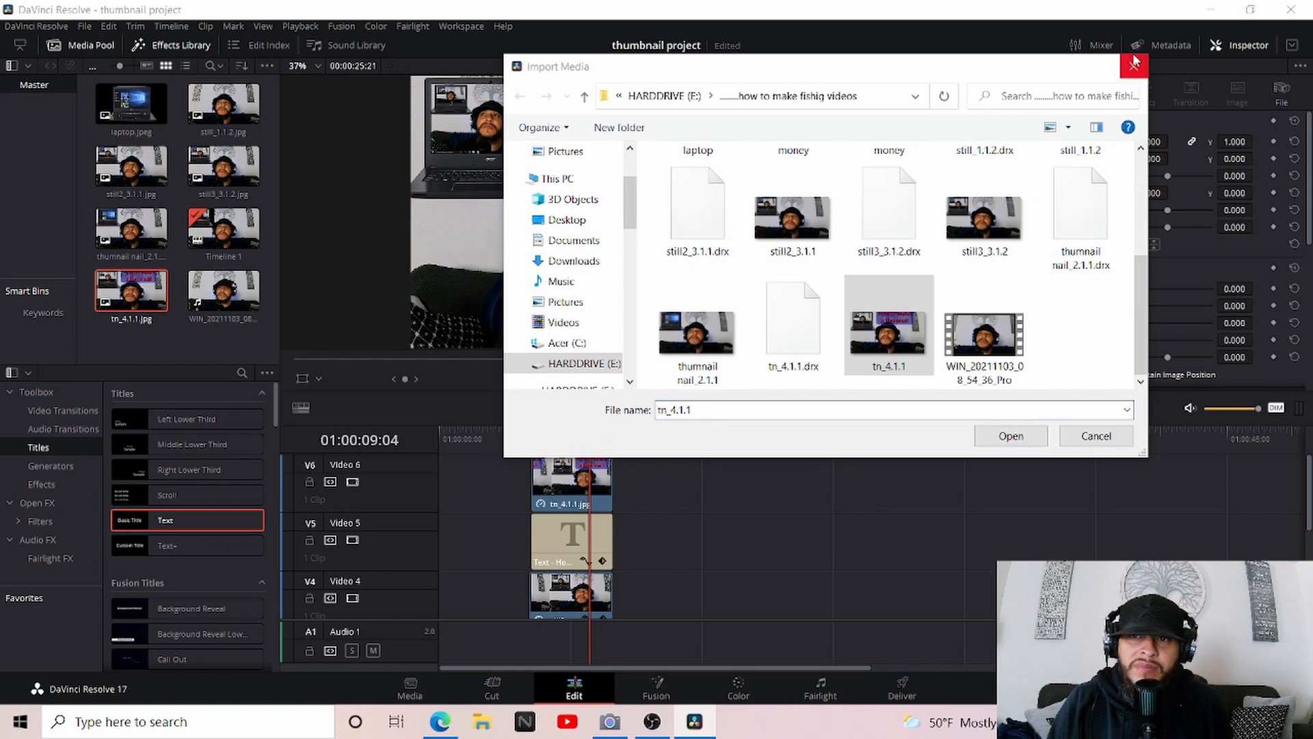
click(1133, 66)
Scale the tn_4.1.1 clip to about 0.245 and position it over the laptop's screen in the viewer
click(599, 464)
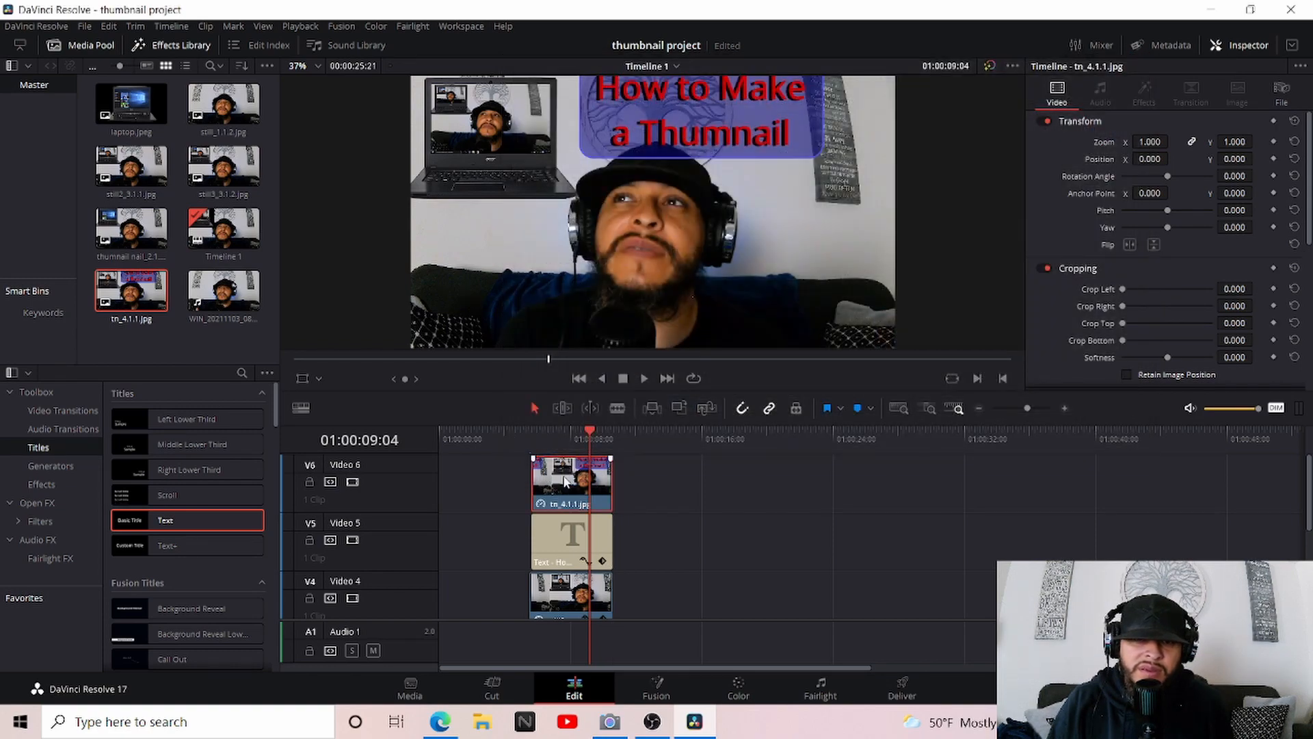
click(567, 442)
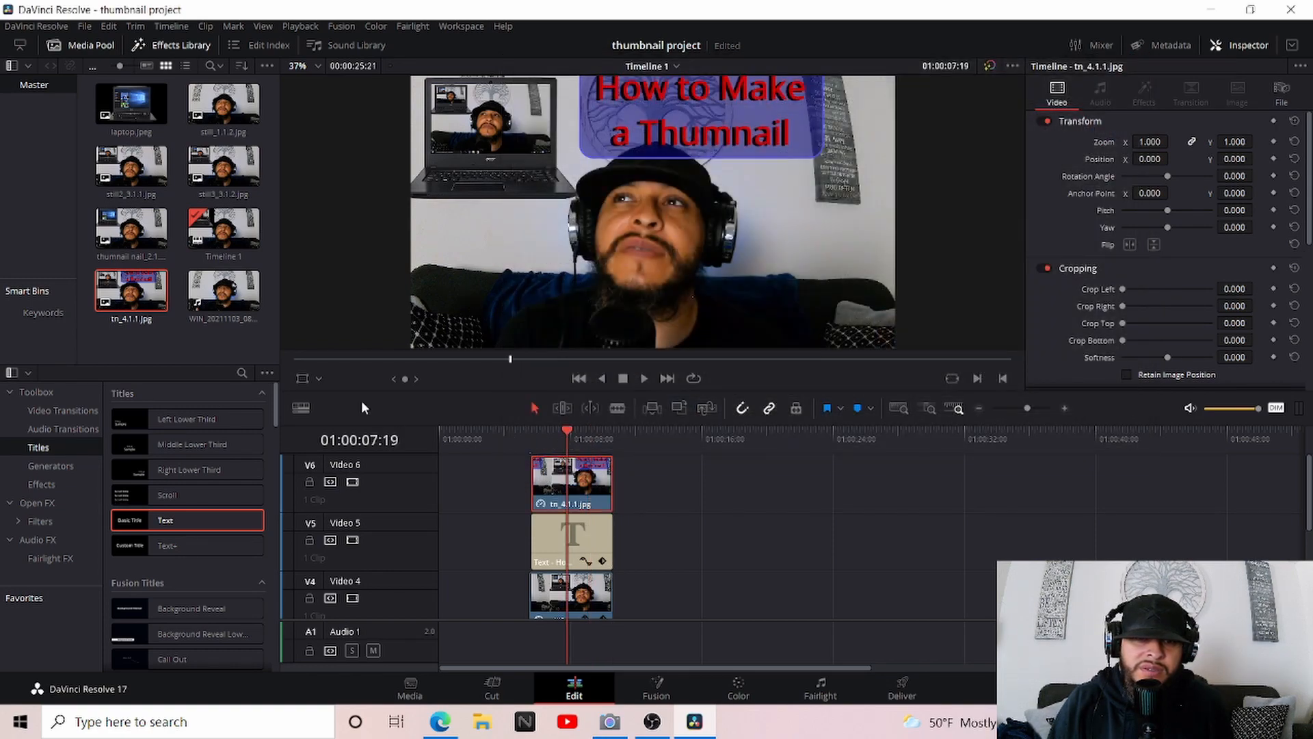
click(300, 379)
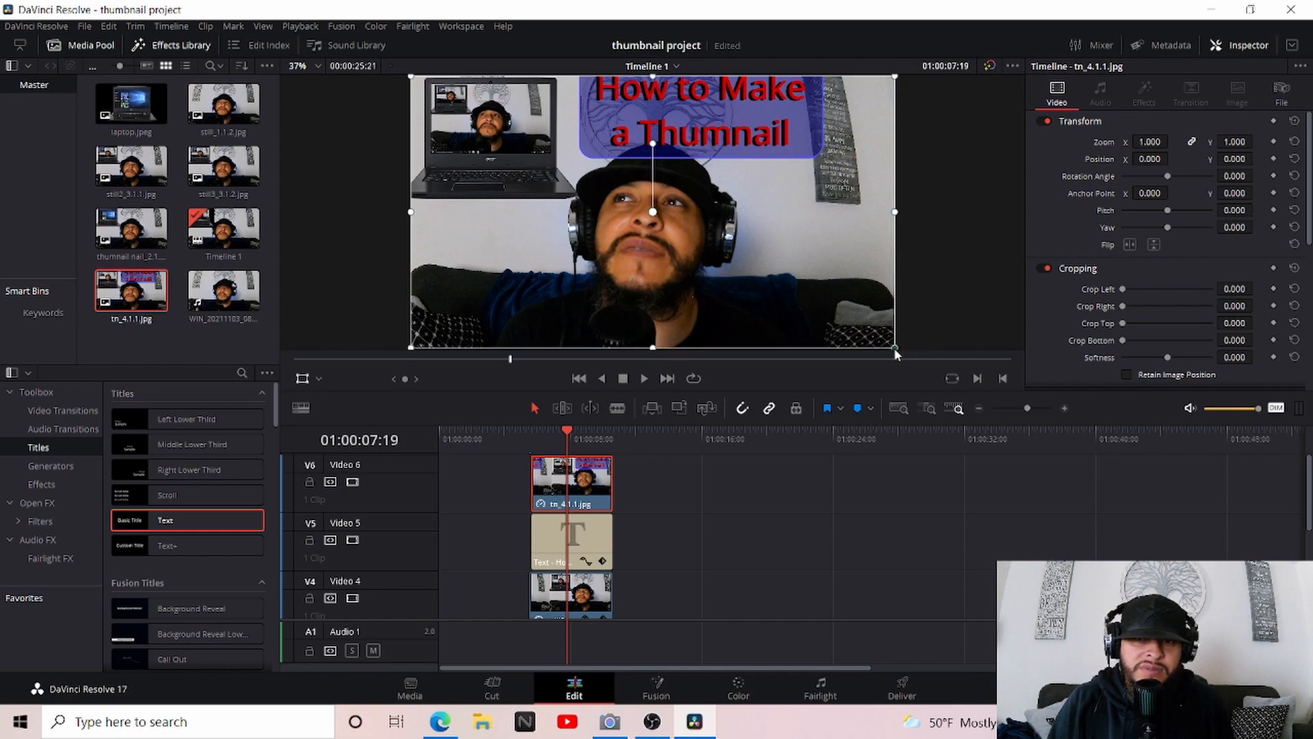
drag(893, 347, 542, 132)
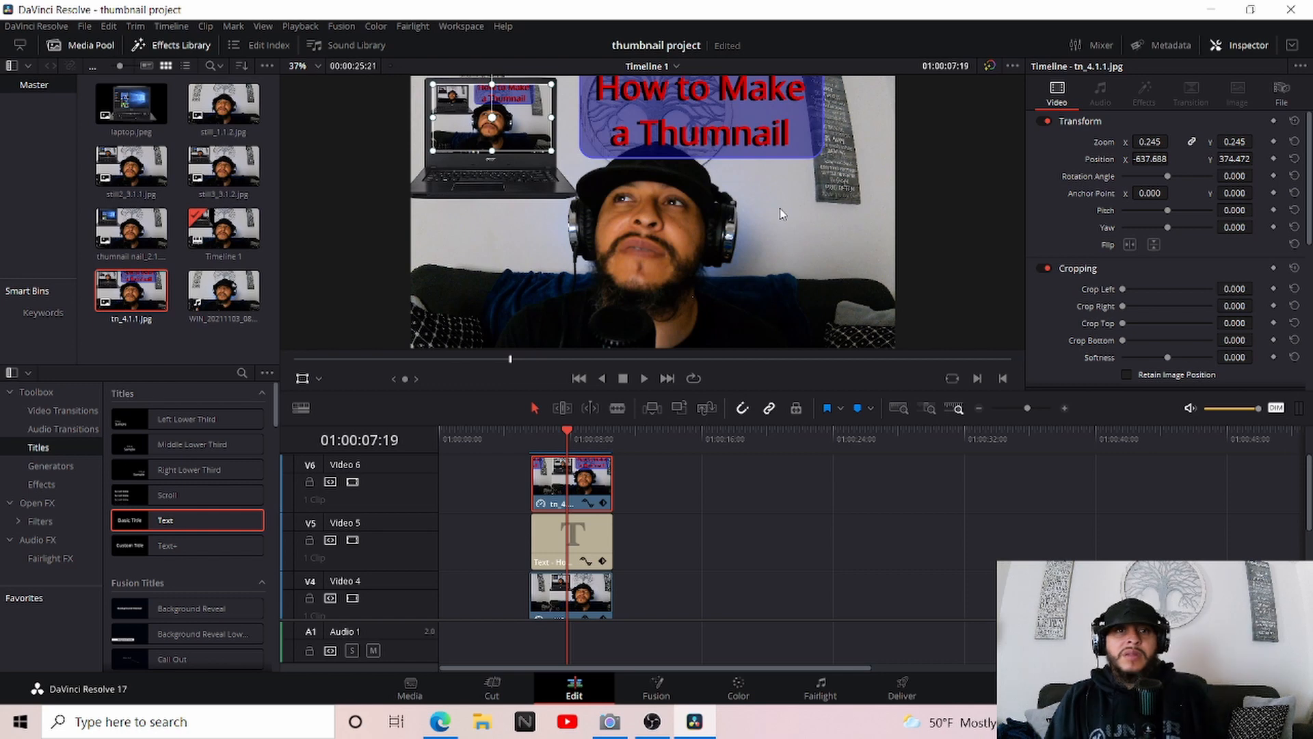
Deselect the clip and grab a still of the updated thumbnail on the Color page
click(721, 471)
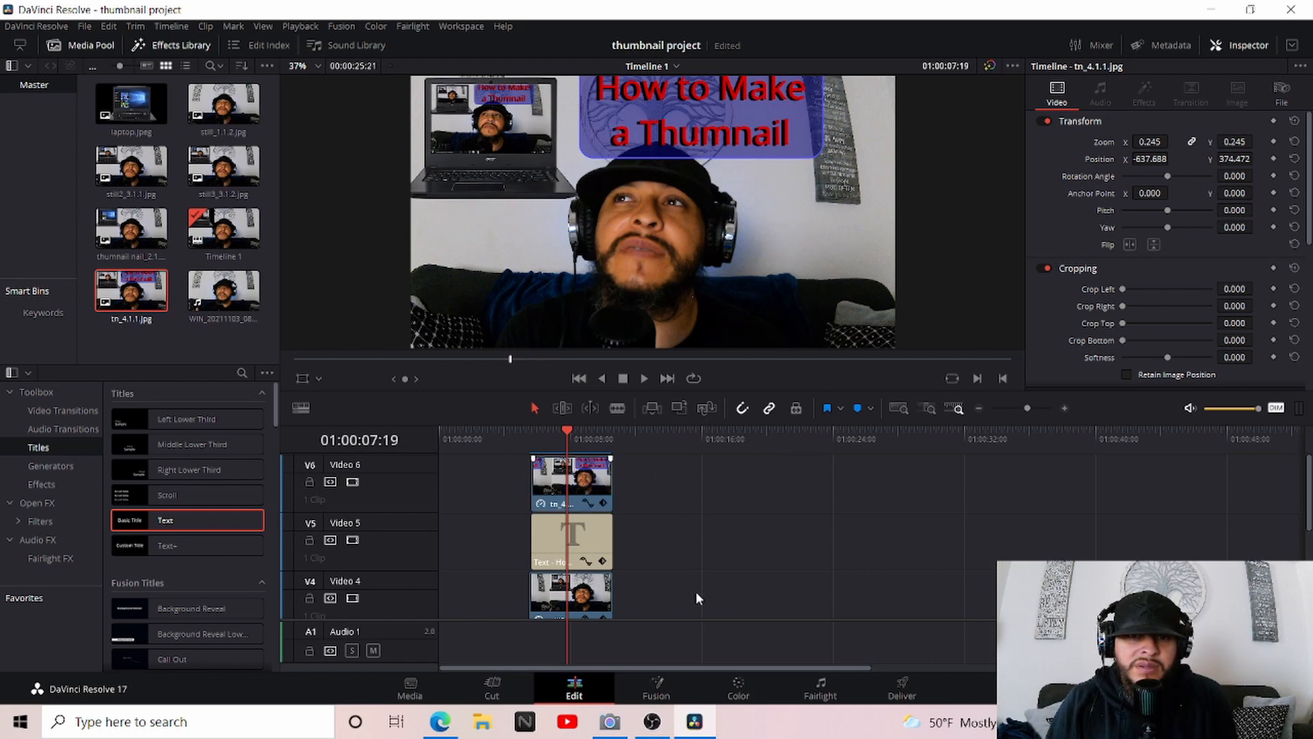
click(749, 683)
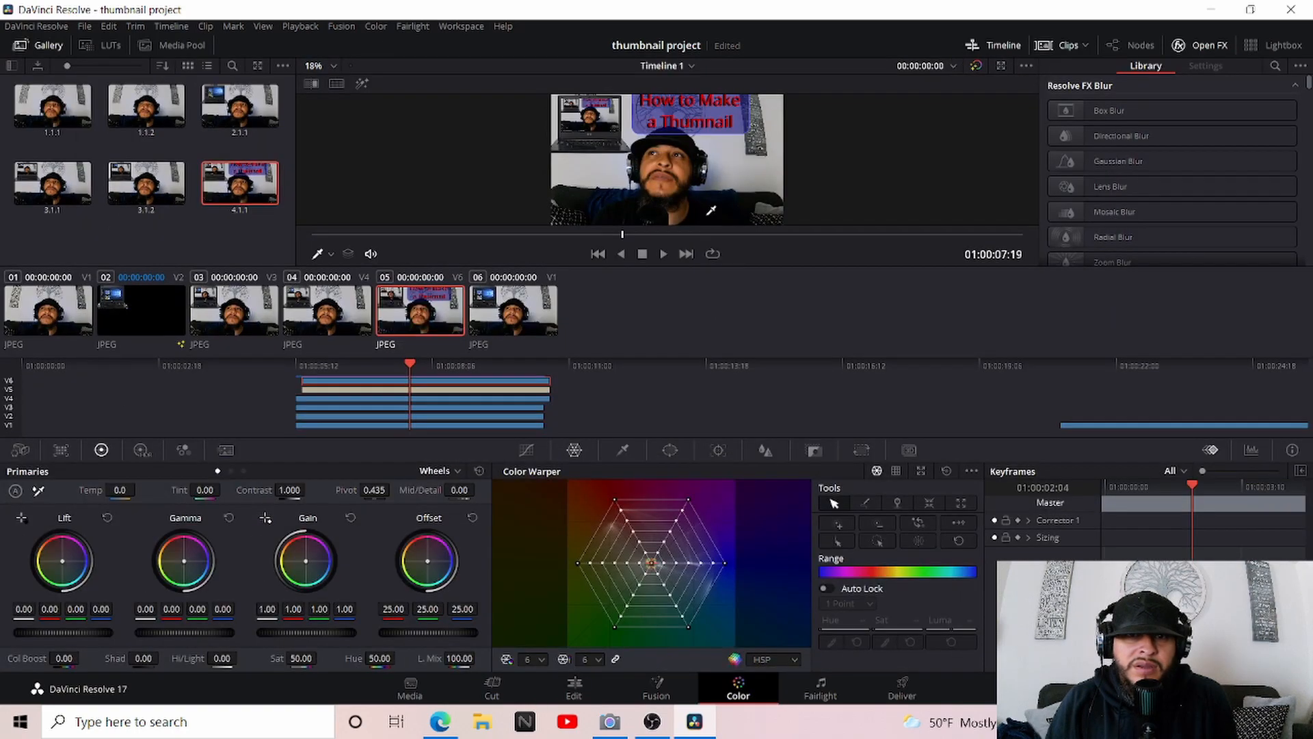
right_click(686, 166)
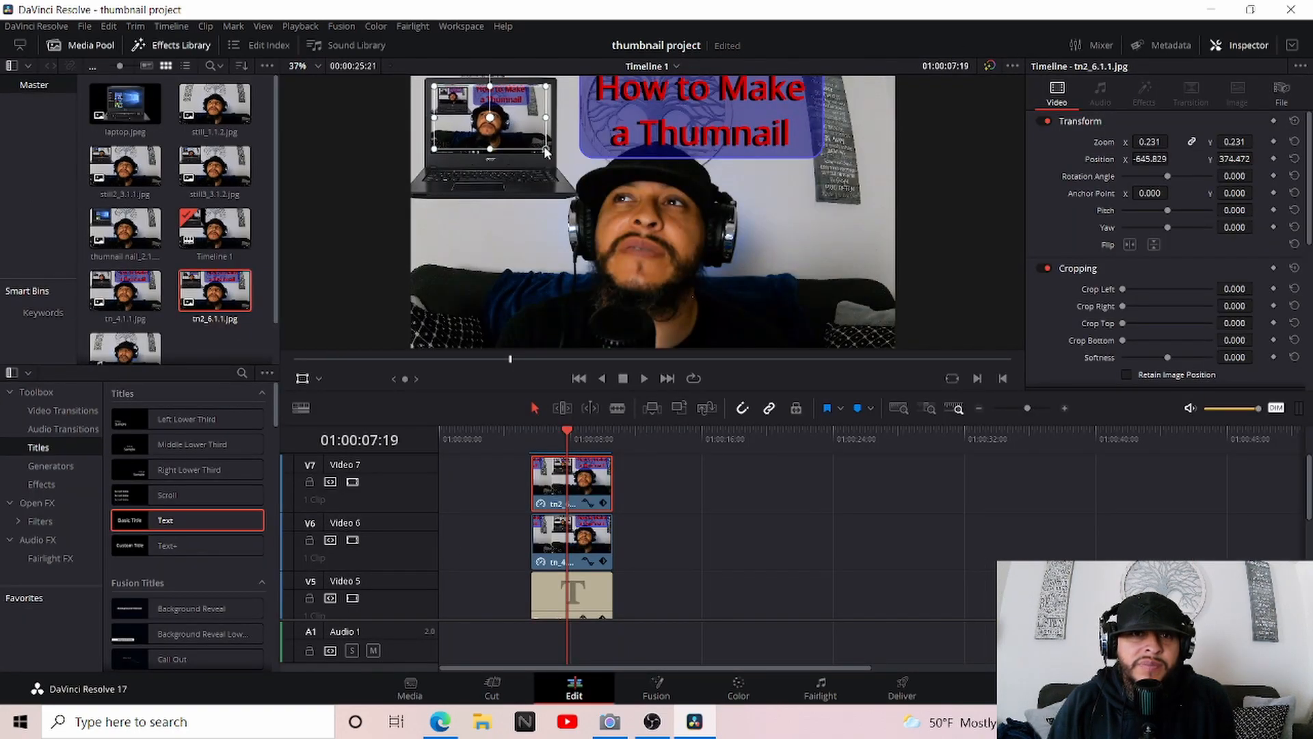
Fit the tn2_6.1.1 clip over the laptop's screen at a zoom of about 0.255 and hide the transform overlay
mouse_move(548, 152)
mouse_down()
mouse_move(532, 143)
mouse_move(535, 165)
mouse_up()
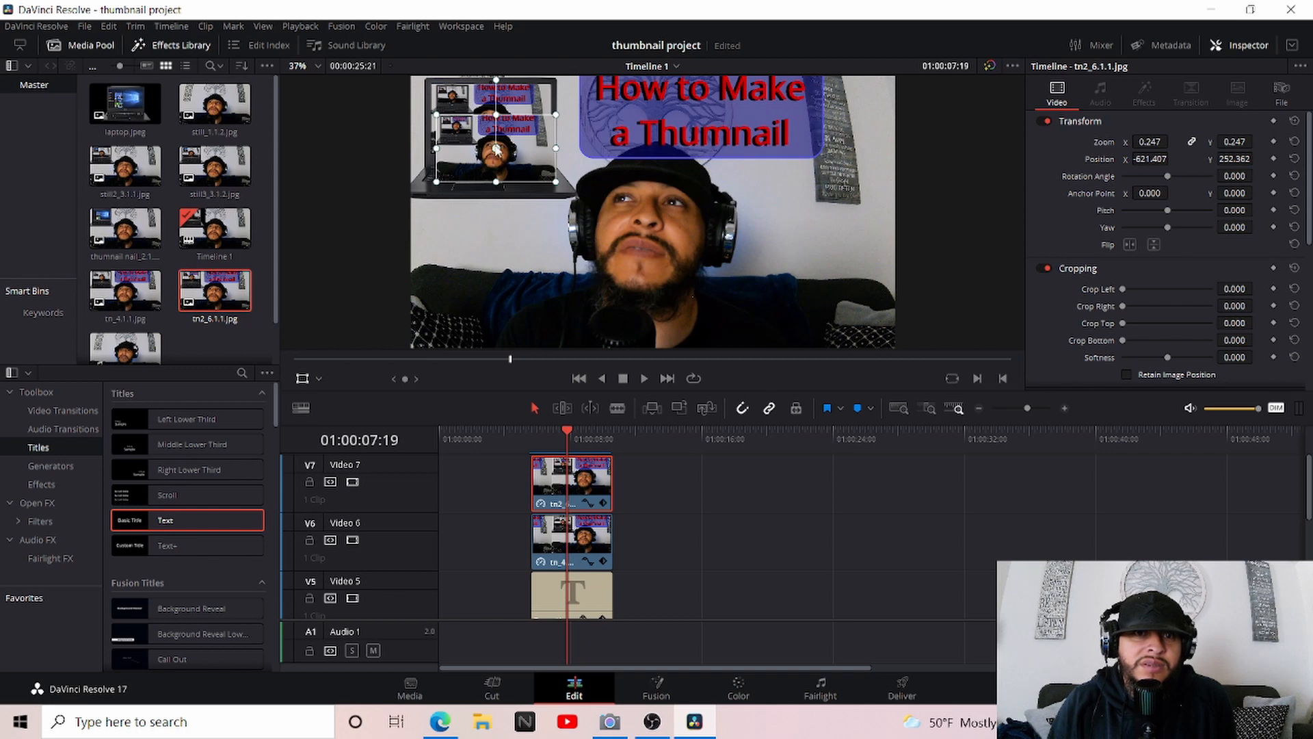
drag(498, 150, 488, 106)
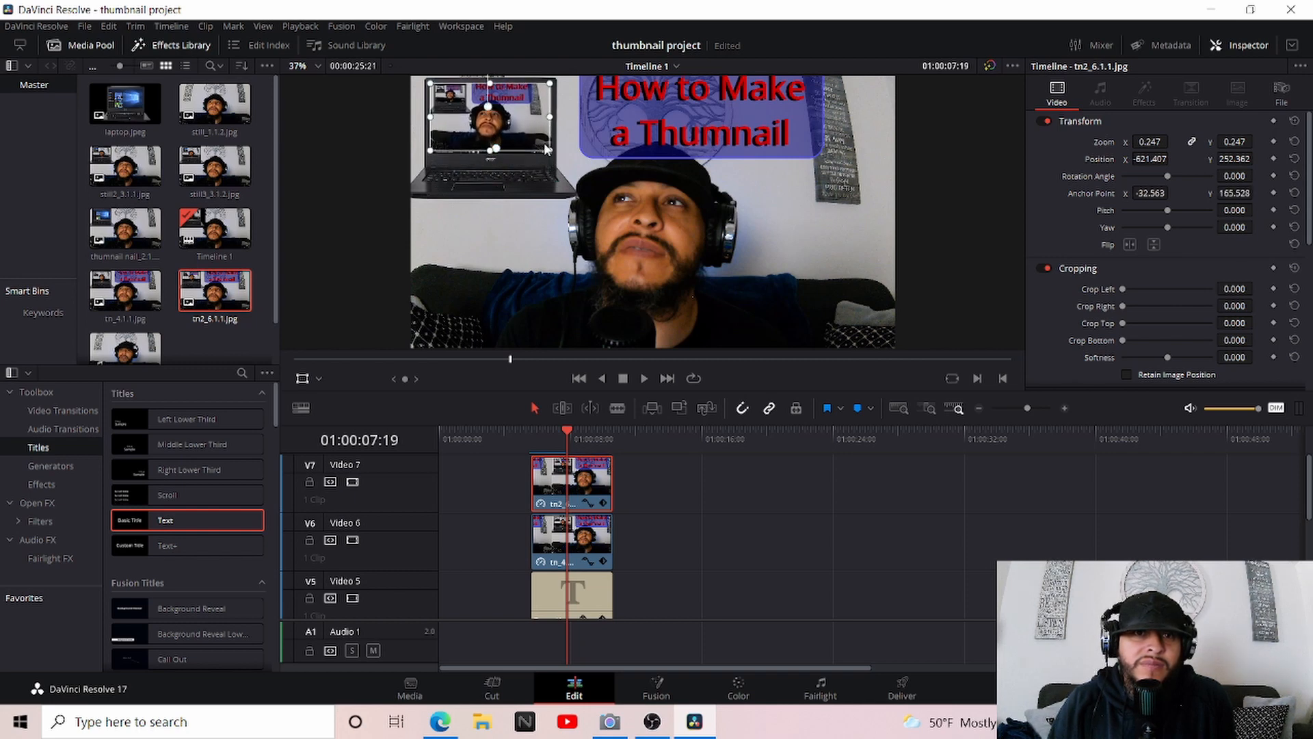
drag(545, 149, 550, 152)
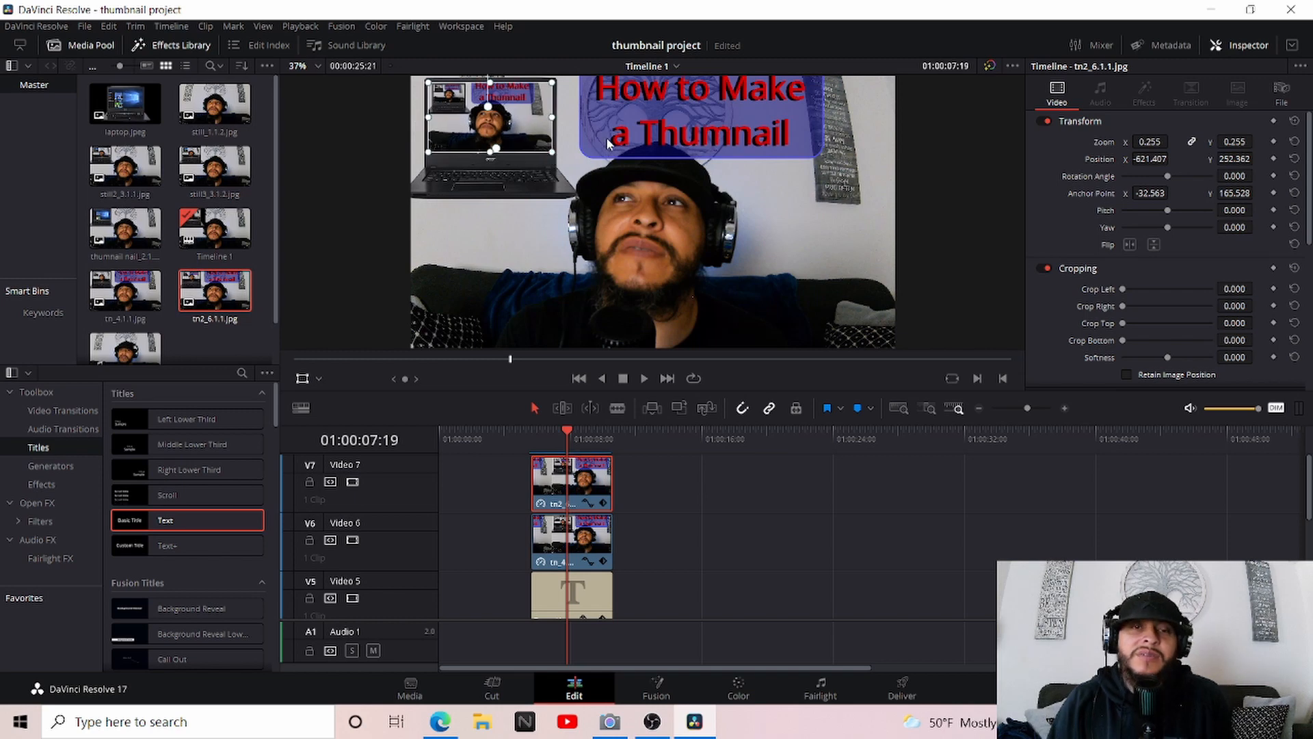
click(302, 378)
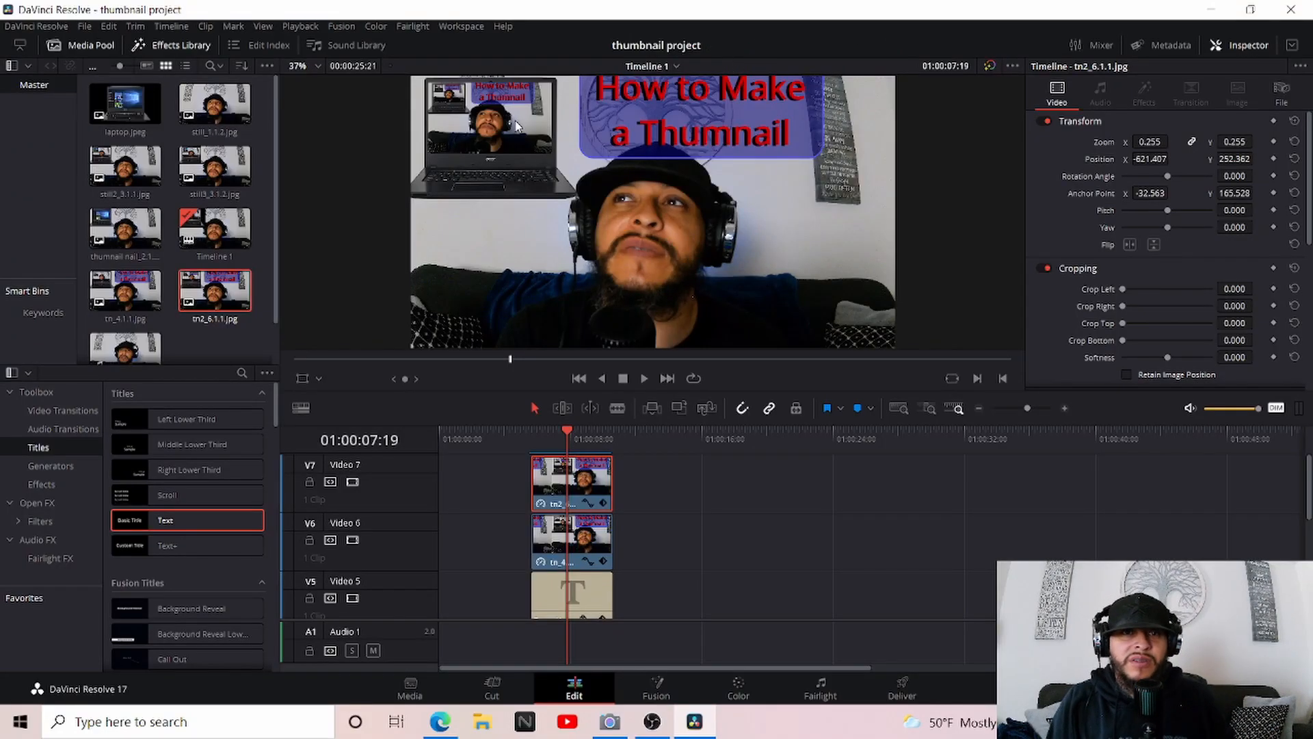
Grab a still of the finished thumbnail, including the tn2_6.1.1 inset, on the Color page
click(739, 691)
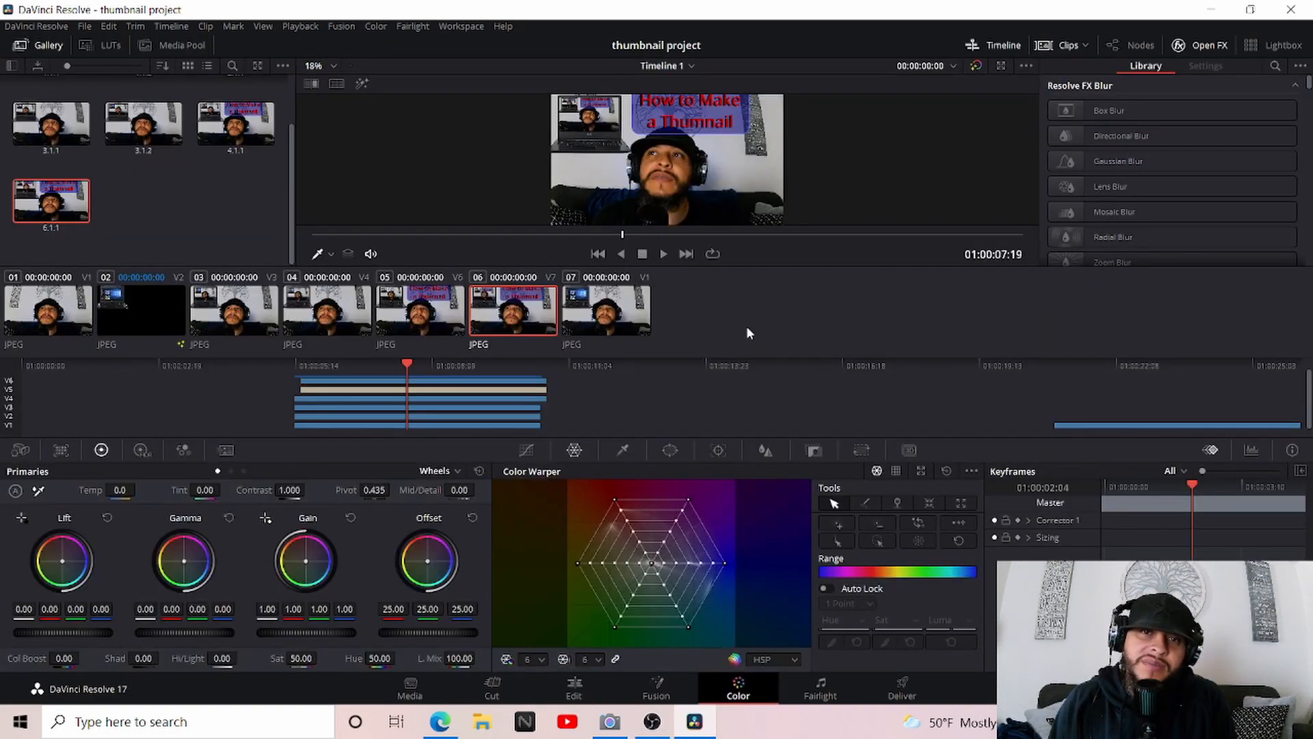
right_click(704, 171)
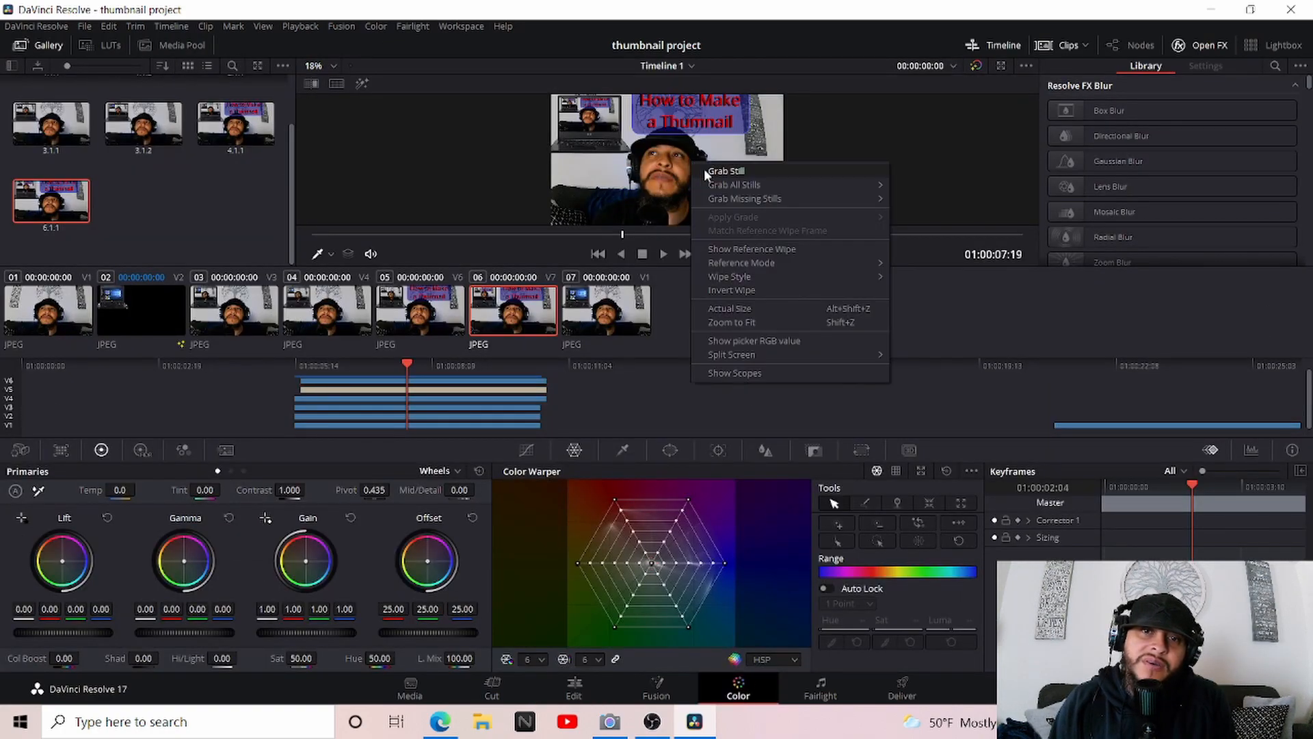
click(725, 171)
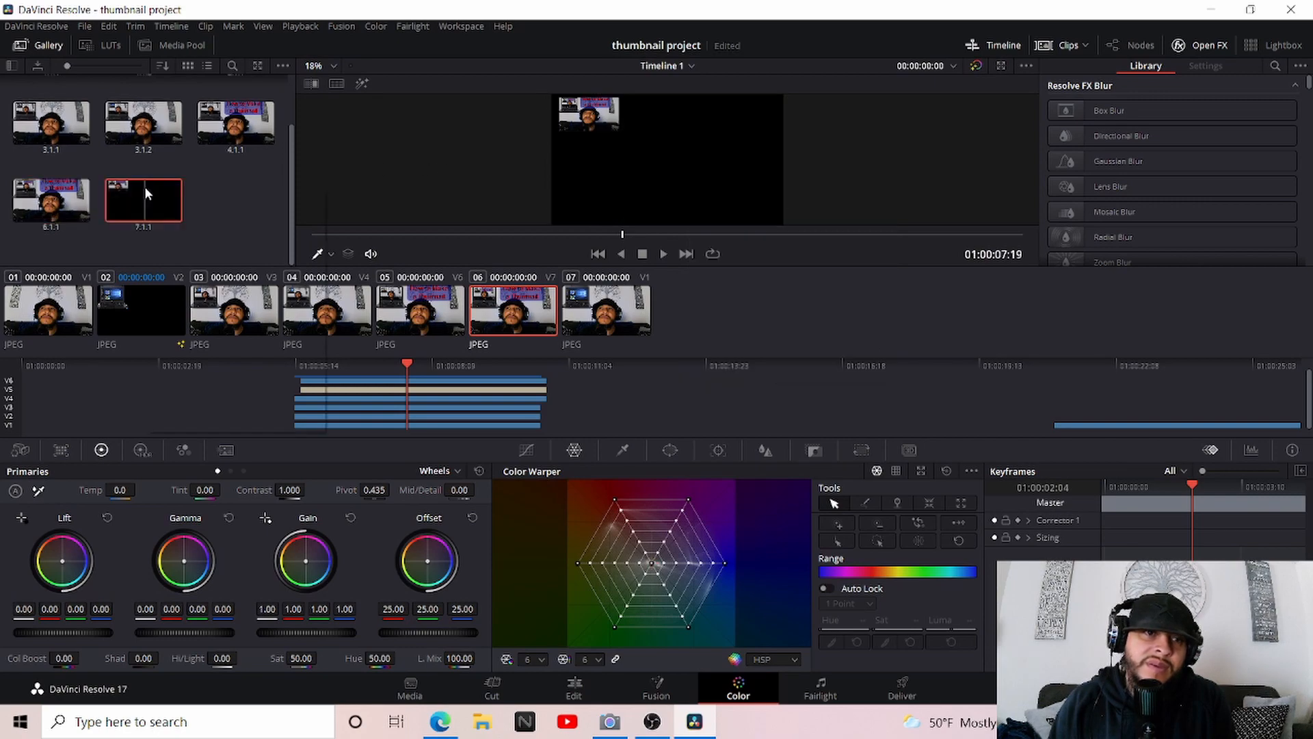
Export the final still as a JPEG named "the thumnail for youtube"
right_click(146, 194)
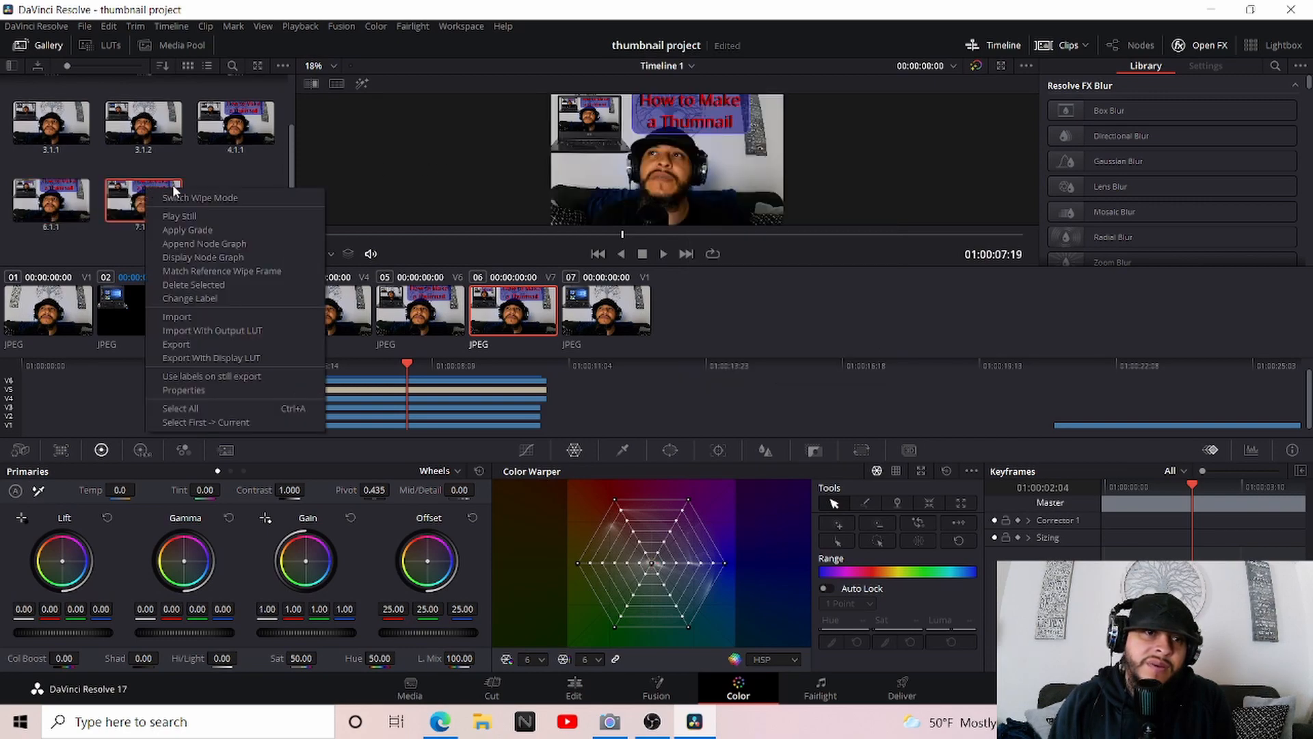
click(193, 344)
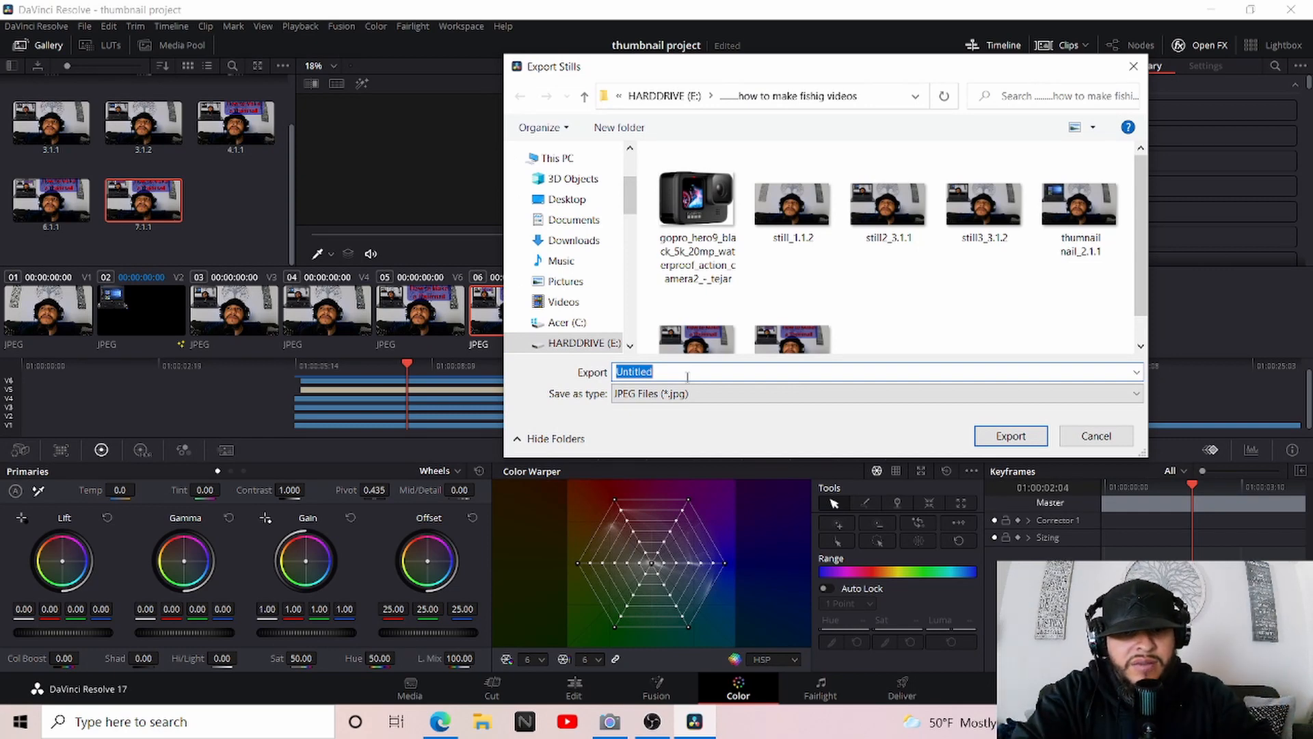
text(the thumnail for youtube)
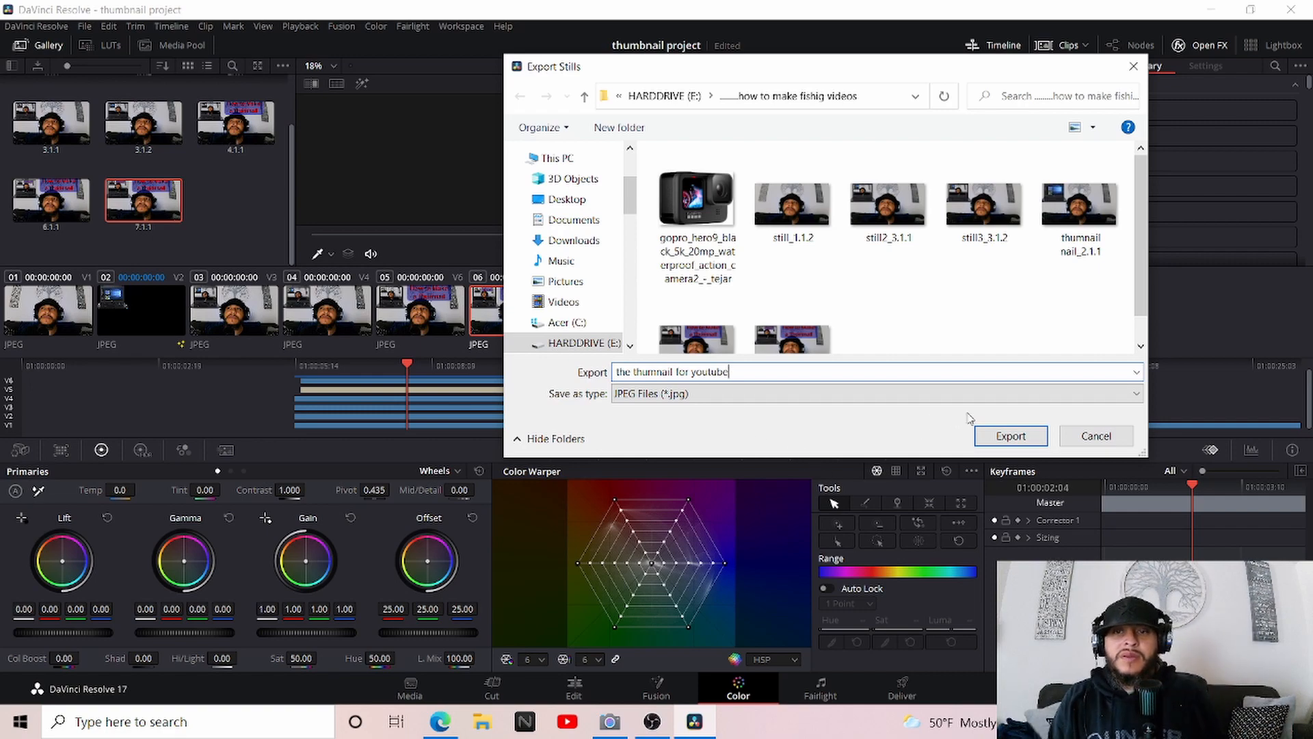
click(1010, 436)
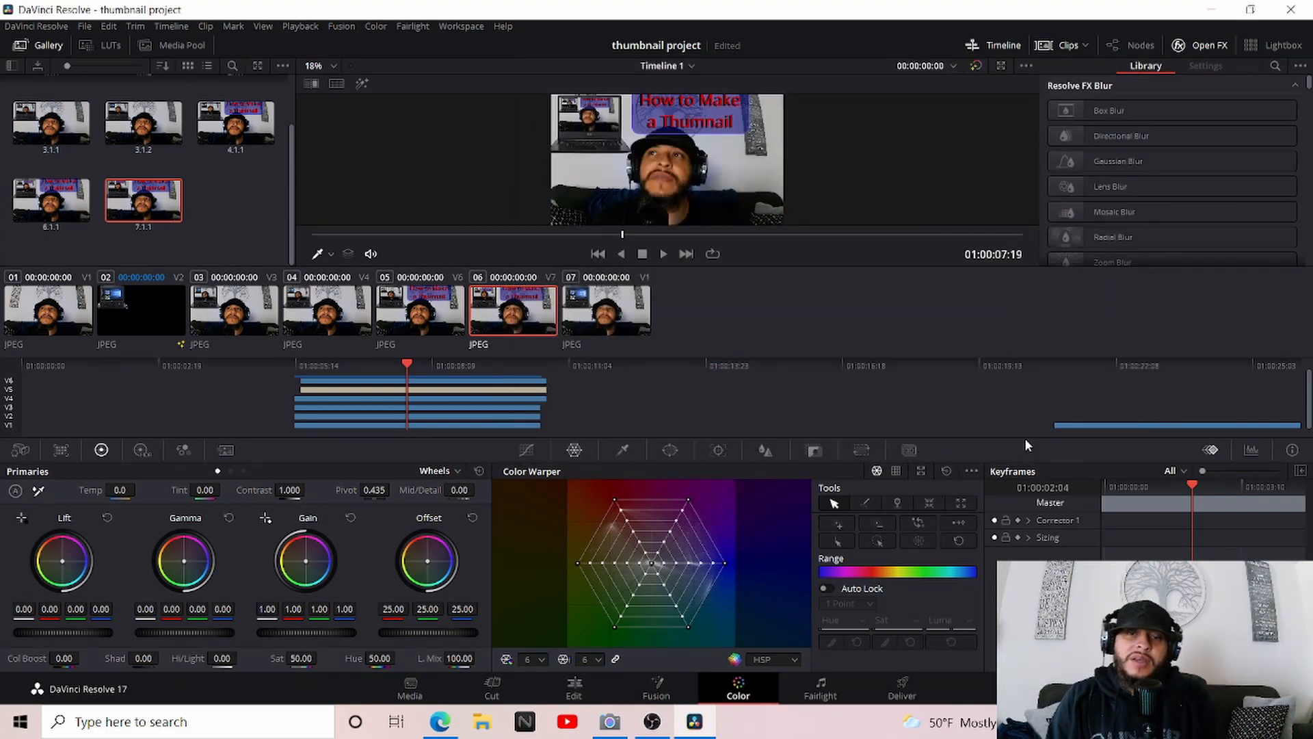